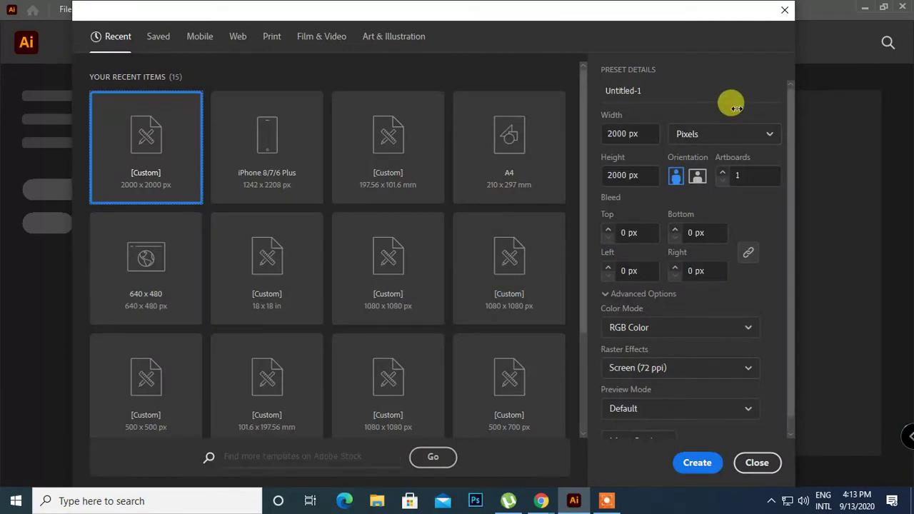
Create a new 2000 × 2000 px document in RGB Color with one artboard.
left_click(696, 462)
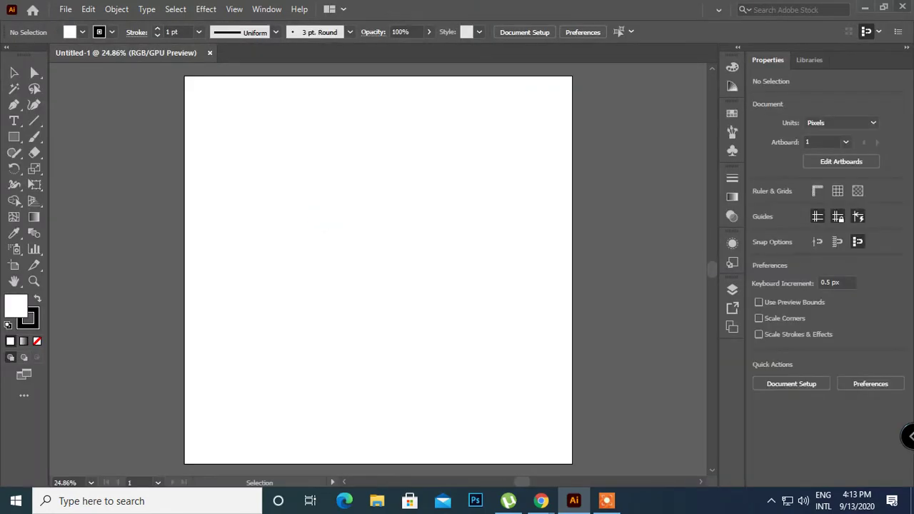
left_click(13, 137)
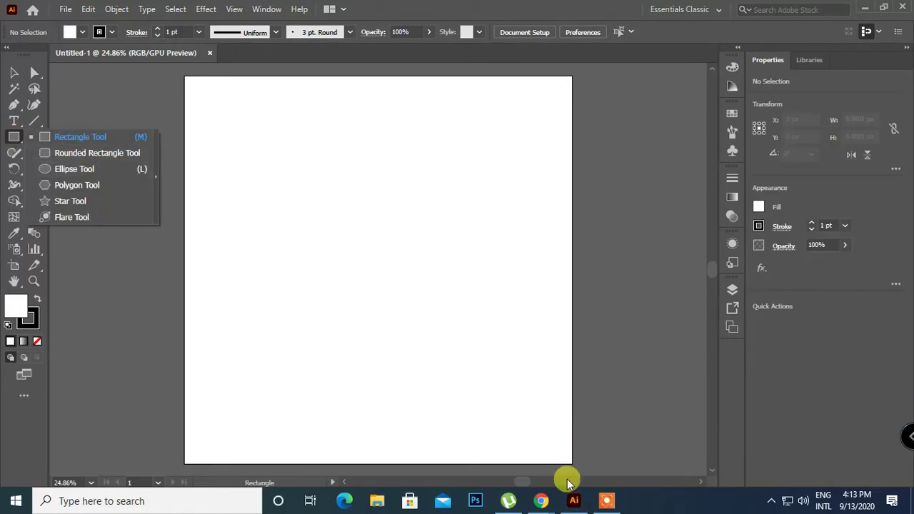
Switch to the Google Meet call in Chrome, admit the waiting participant and return to Illustrator.
mouse_move(540, 500)
left_click(432, 450)
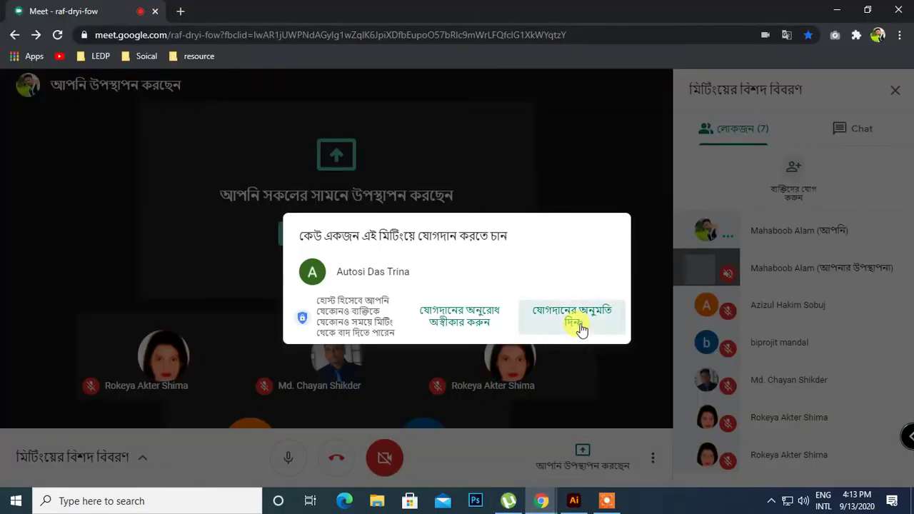
left_click(580, 326)
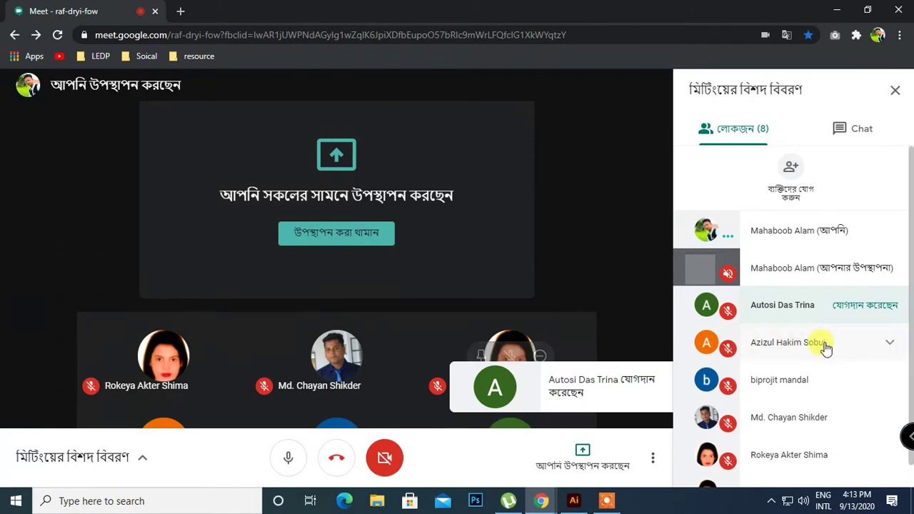
scroll(839, 342, "down", 1)
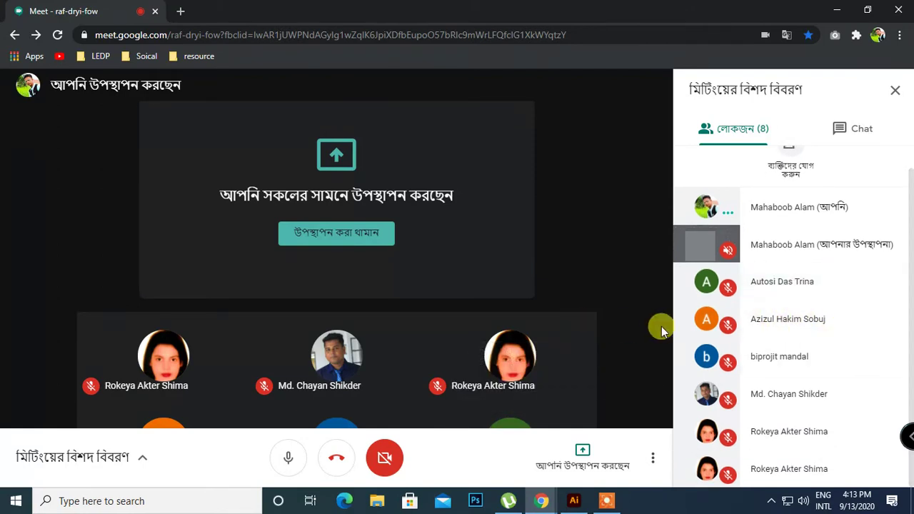
left_click(579, 502)
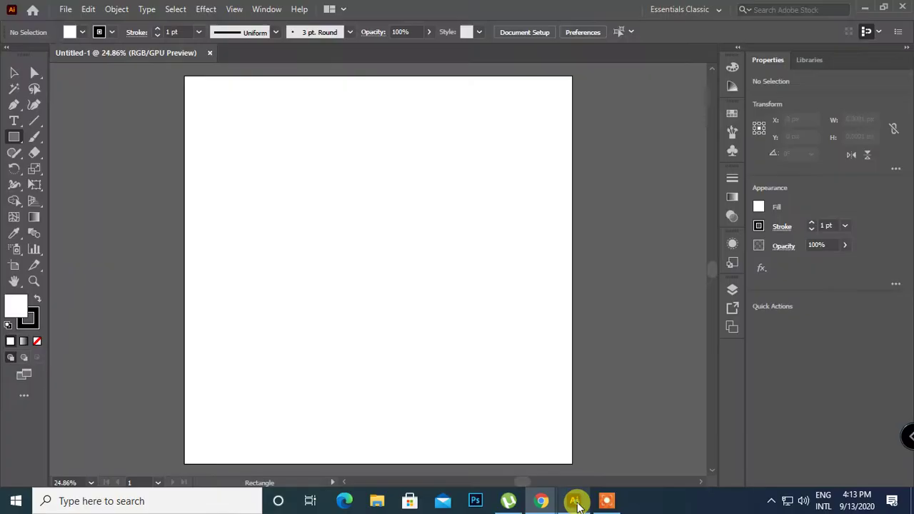
Draw an upright ellipse about 575 × 779 px near the centre of the artboard.
left_click_drag(296, 177, 341, 243)
key("ctrl+z")
left_click_drag(25, 135, 90, 167)
left_click_drag(326, 199, 425, 336)
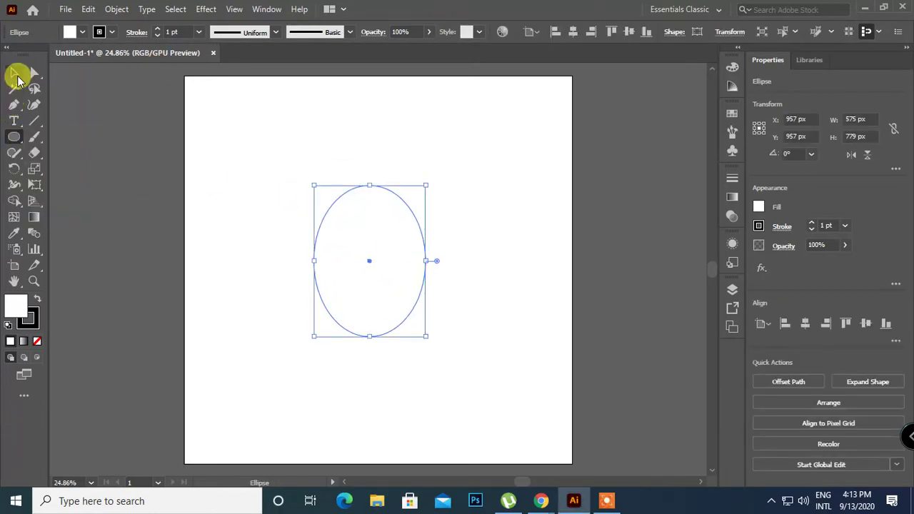
Remove the ellipse's stroke and fill it with the crimson pink swatch.
left_click(14, 73)
key("x")
left_click(37, 341)
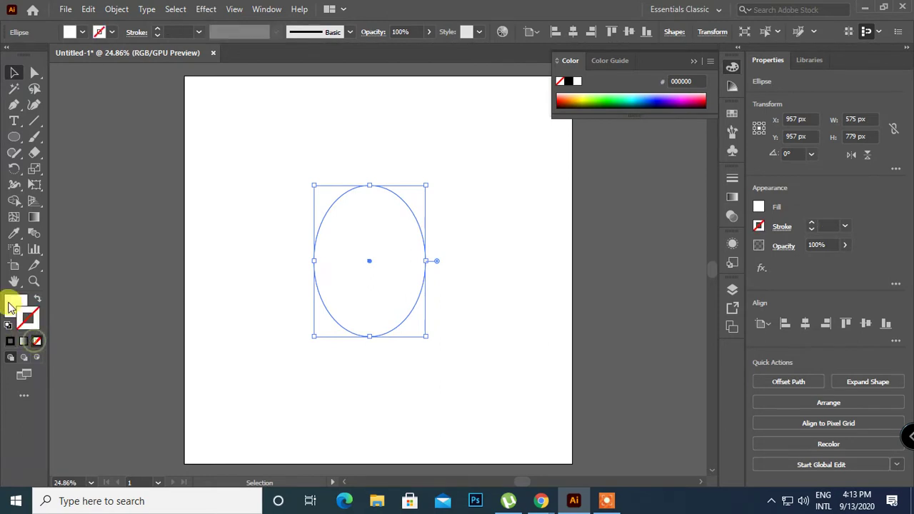
left_click(10, 302)
left_click(732, 114)
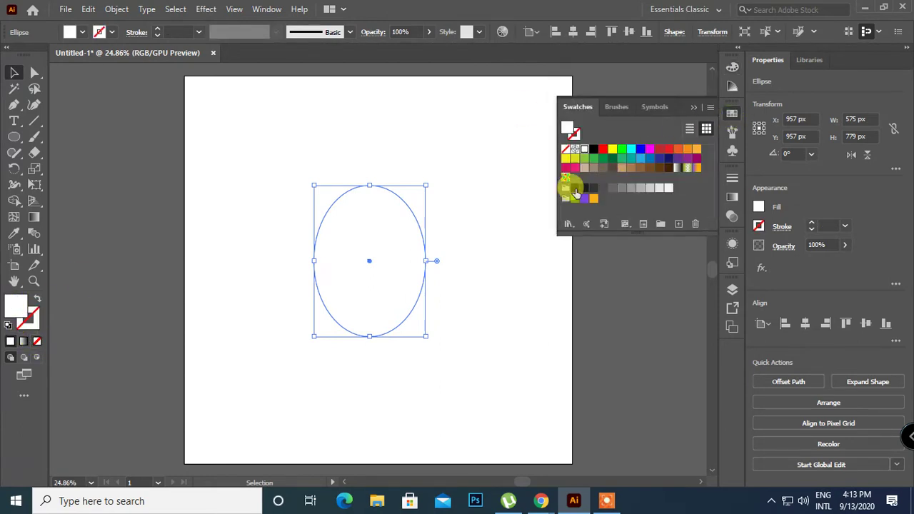
left_click(575, 167)
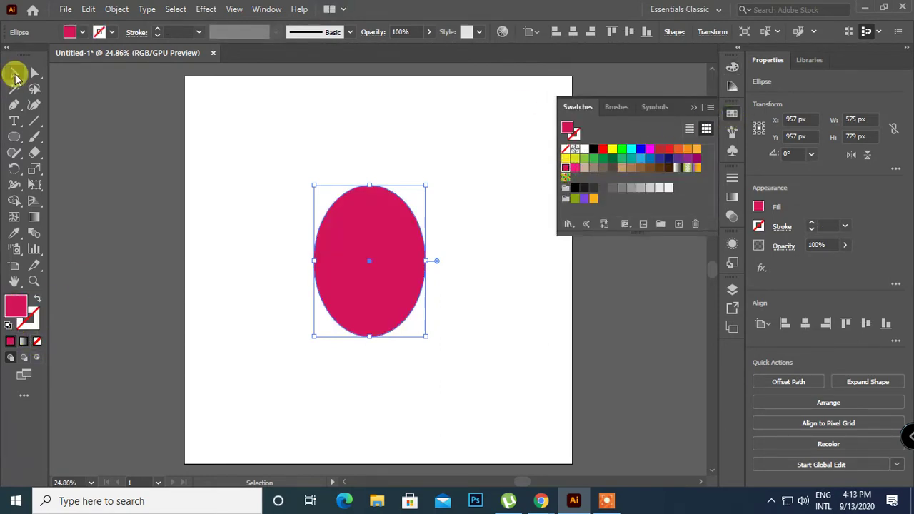
Flatten the ellipse's top by moving its top anchor point down, giving an egg shape about 713.5 px high.
left_click(14, 72)
left_click(161, 127)
left_click_drag(487, 390, 488, 389)
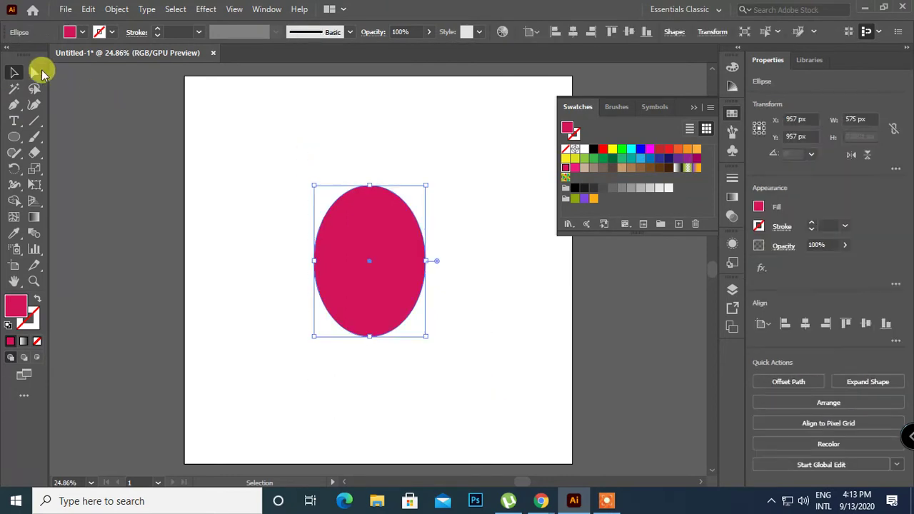
left_click(35, 72)
left_click_drag(369, 185, 370, 202)
left_click(383, 173)
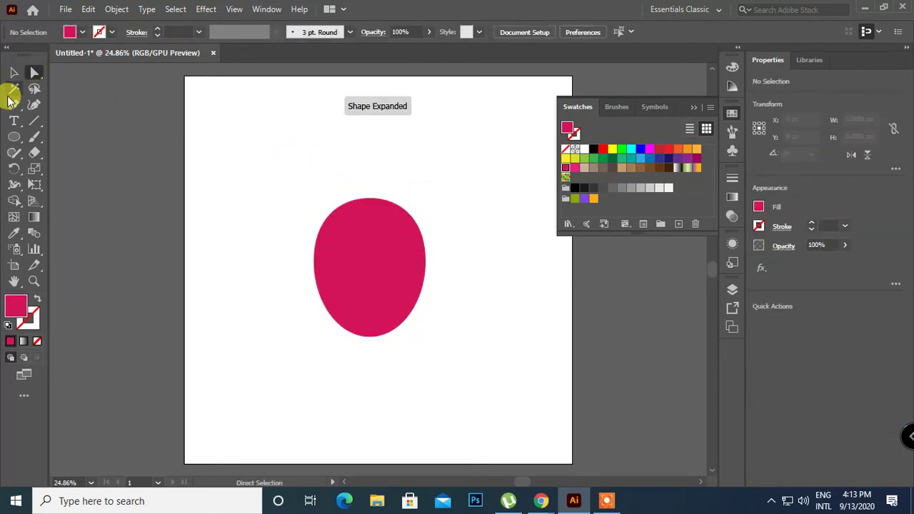
Move the whole egg shape slightly upward on the artboard.
left_click(14, 72)
key("ctrl+equal")
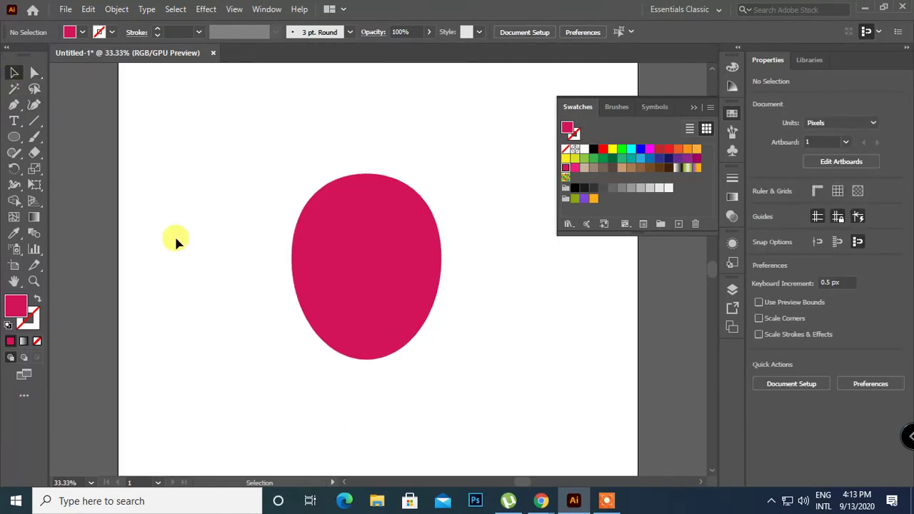
left_click_drag(405, 274, 404, 257)
left_click(442, 361)
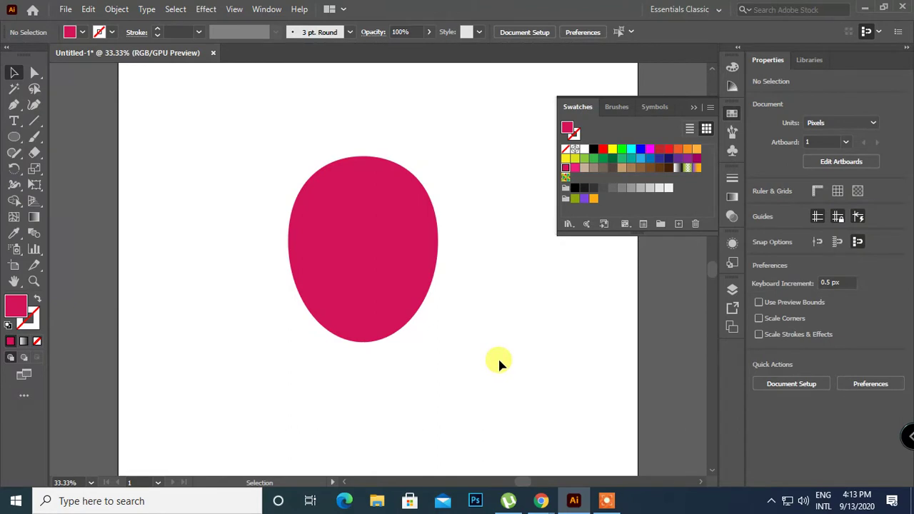
Apply a horizontal Shell Upper warp effect with a -9% bend to the egg shape.
left_click(383, 241)
left_click(365, 214)
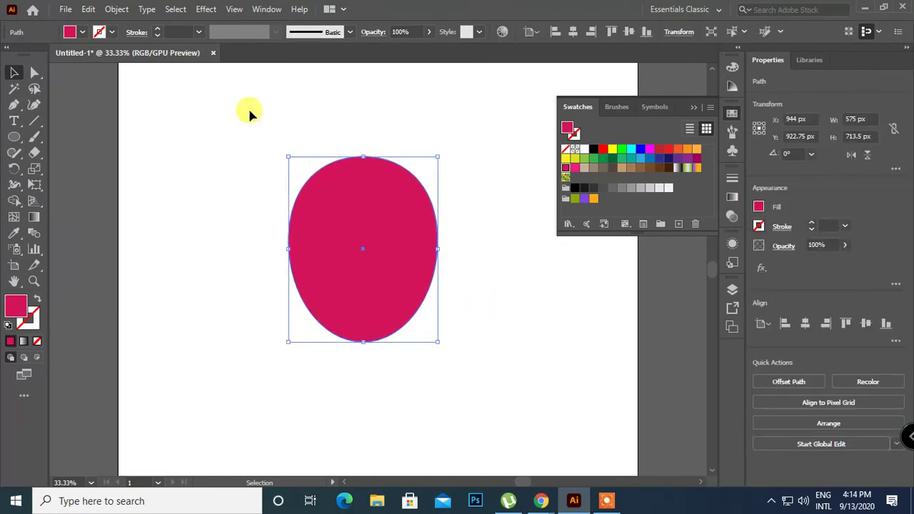
left_click(206, 9)
mouse_move(285, 182)
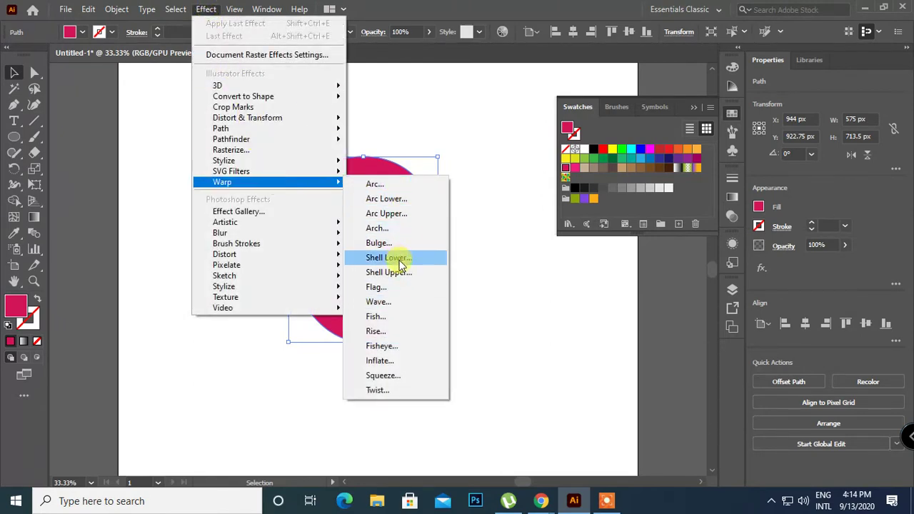
left_click(389, 272)
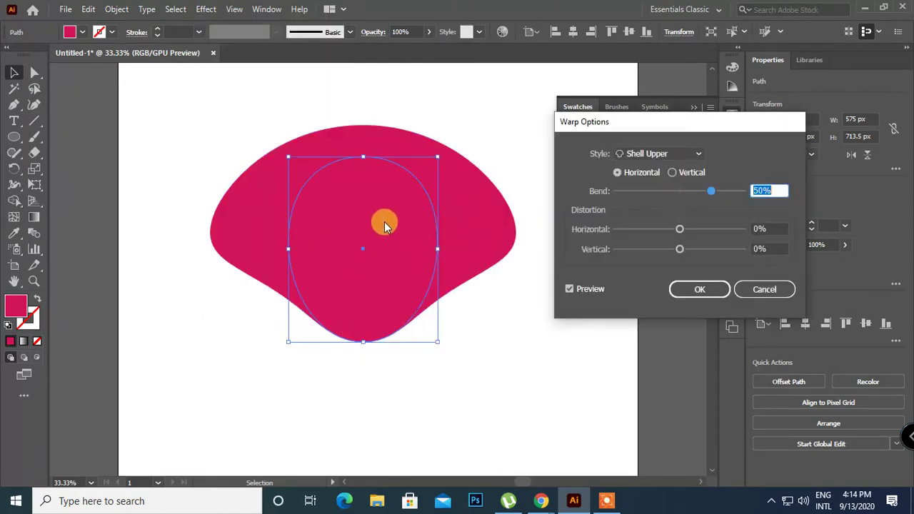
left_click_drag(703, 196, 676, 199)
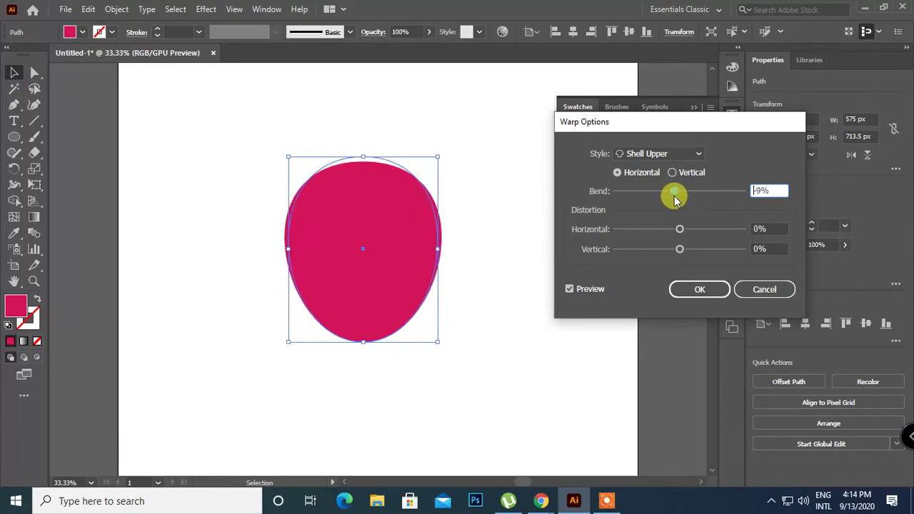
left_click(695, 288)
Expand the appearance of the warped egg shape.
left_click(529, 287)
left_click_drag(539, 388, 241, 97)
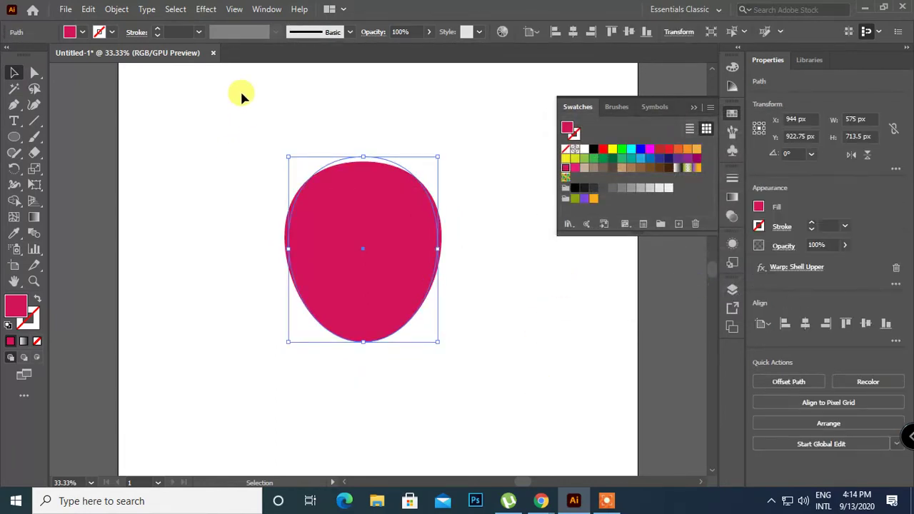
left_click(118, 9)
left_click(188, 175)
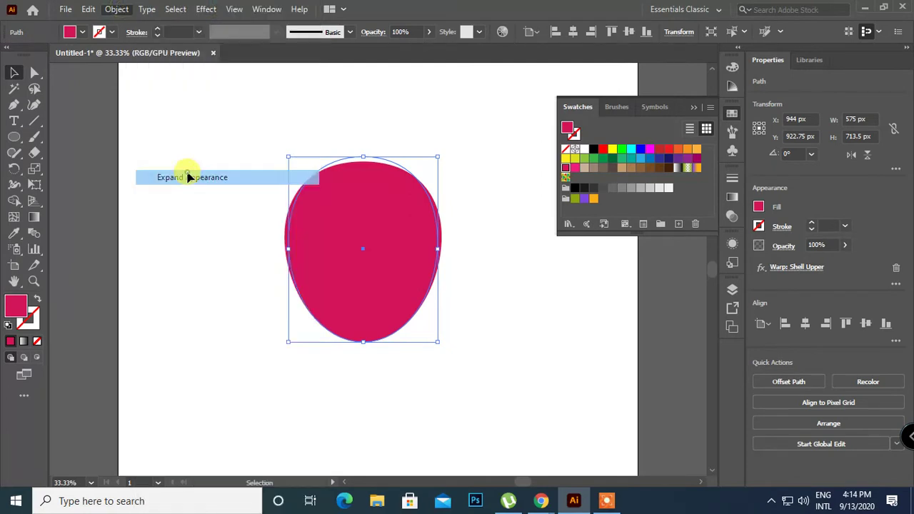
left_click(553, 327)
Create a gradient mesh on the egg shape with 4 rows, 4 columns and Flat appearance.
key("ctrl+=")
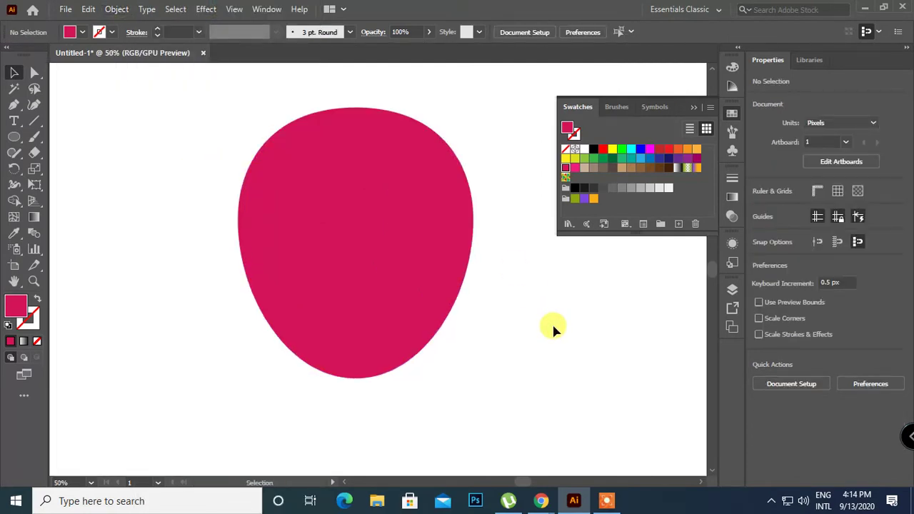
scroll(551, 339, "up", 1)
left_click(402, 265)
left_click_drag(558, 351, 544, 324)
left_click(328, 203)
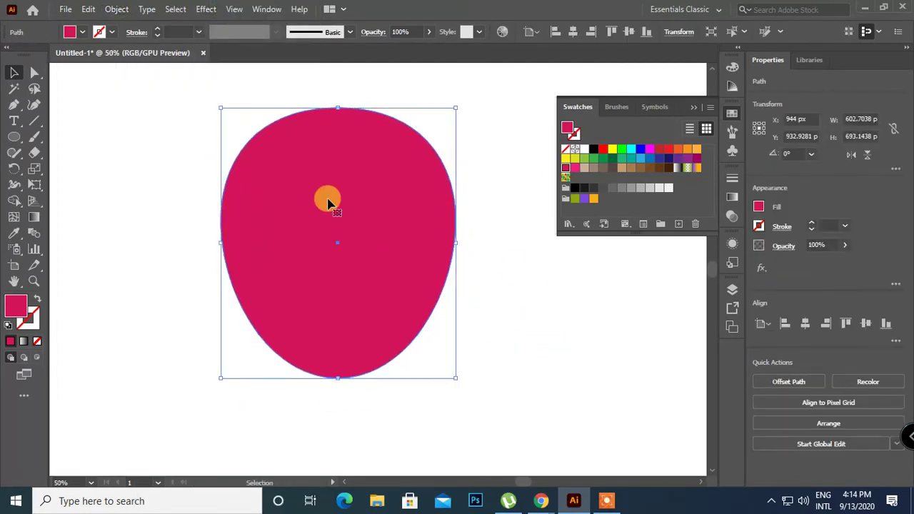
left_click(117, 10)
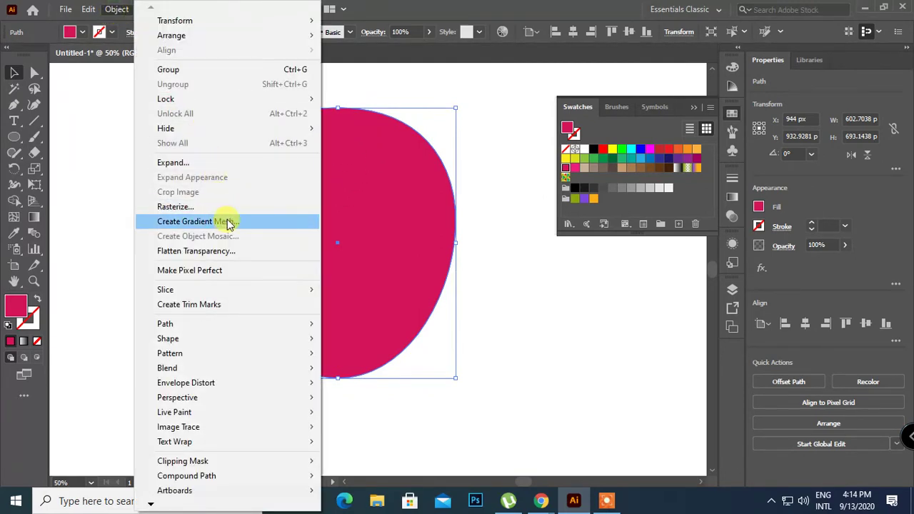
left_click(227, 222)
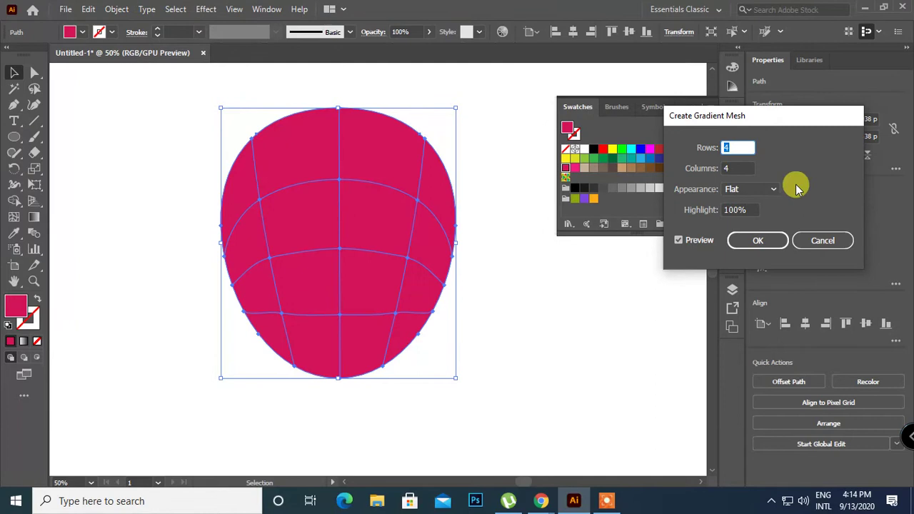
left_click(758, 239)
Select the three inner mesh points along the egg's left mesh line with Direct Selection.
left_click(34, 72)
left_click_drag(269, 202, 261, 200)
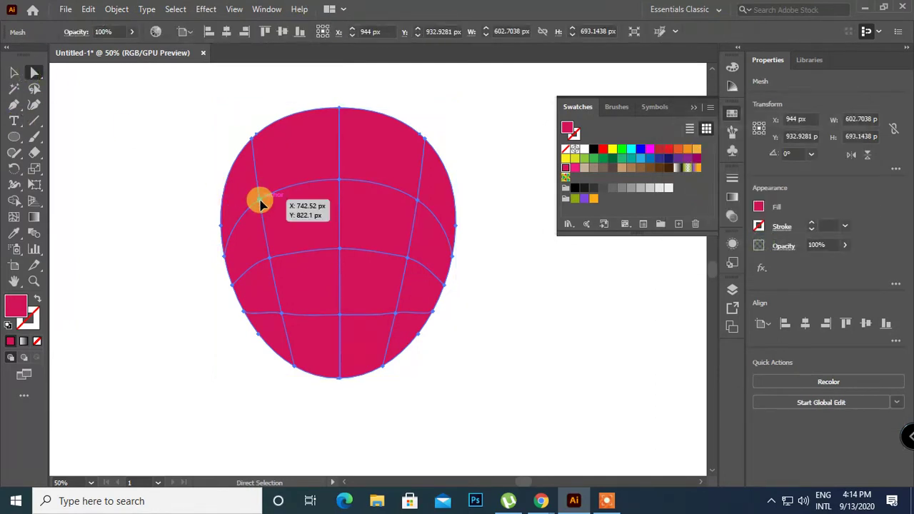
left_click(271, 257)
left_click_drag(280, 312, 283, 317)
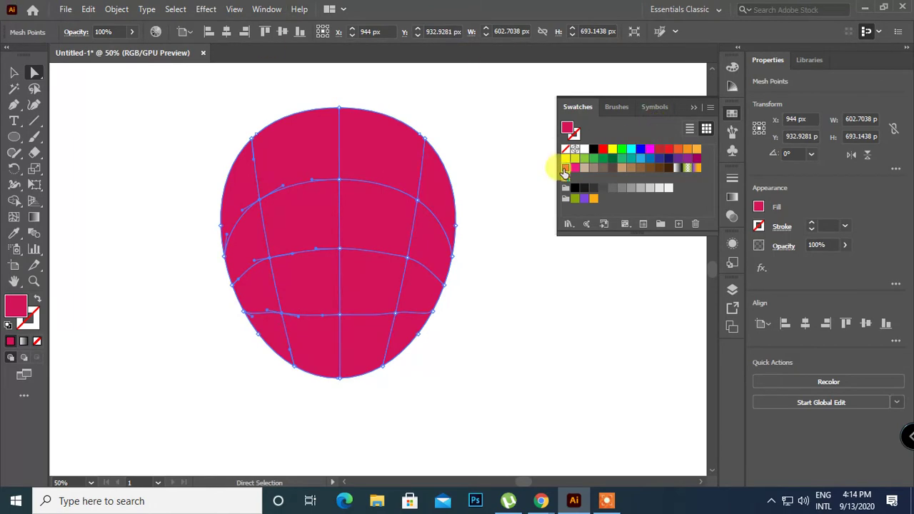
Return to the Google Meet call, admit the next waiting participant and switch back to Illustrator.
mouse_move(541, 500)
left_click(448, 454)
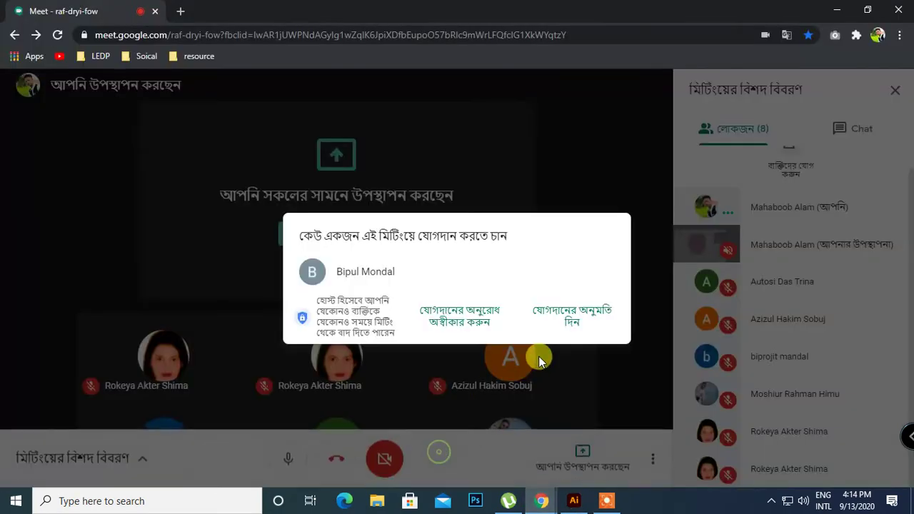
left_click(591, 329)
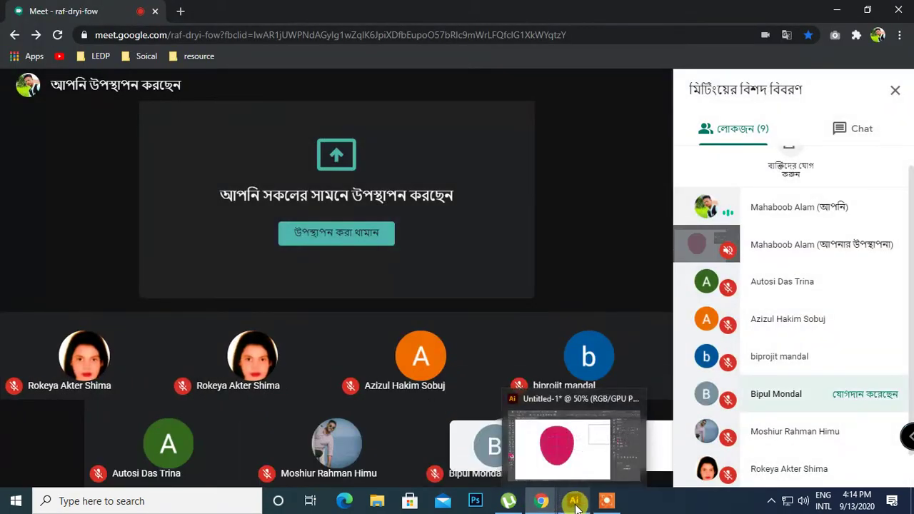
left_click(573, 500)
Try recoloring the inner mesh points on the egg's left side to light pink FF97C1, and undo the color change.
left_click(259, 202)
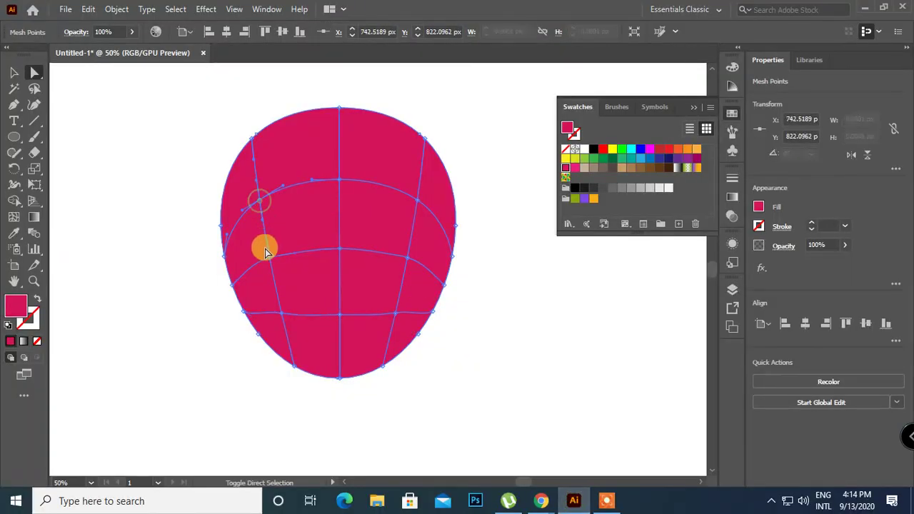
left_click_drag(272, 263, 269, 260)
left_click_drag(279, 308, 282, 314)
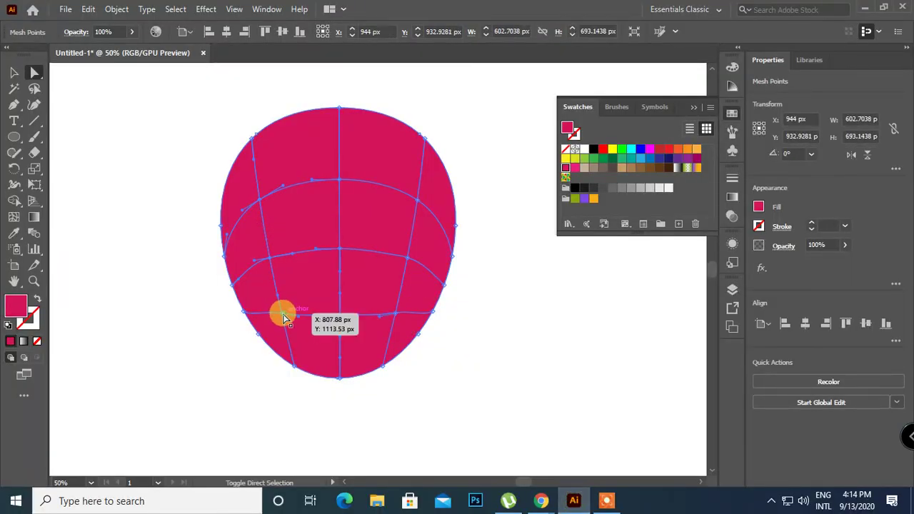
double_click(20, 309)
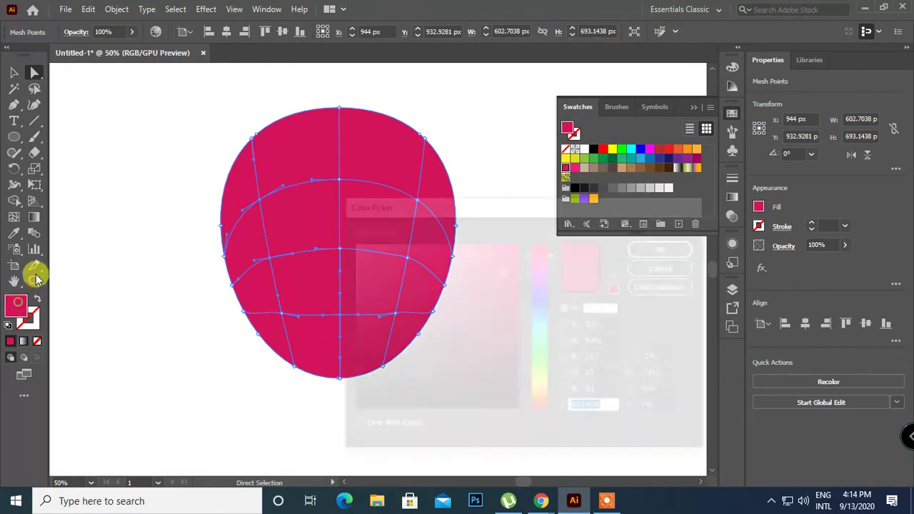
left_click(439, 246)
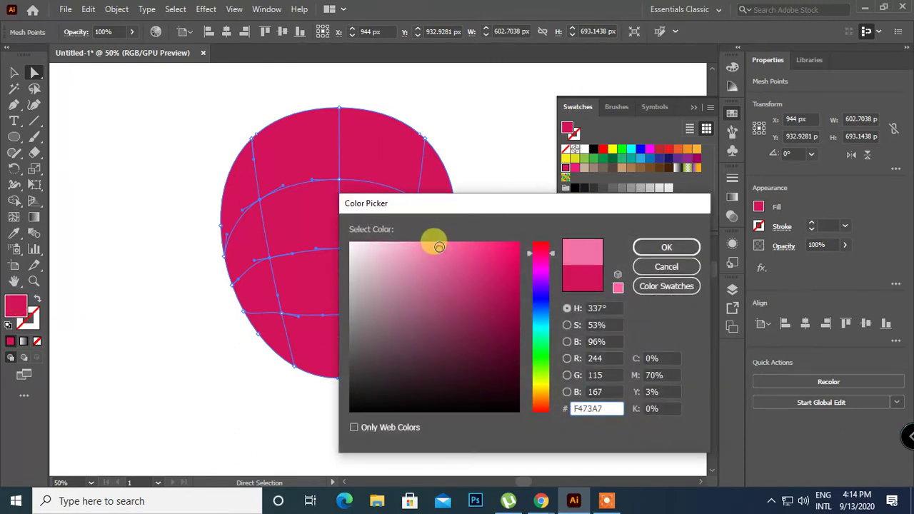
left_click_drag(439, 247, 419, 242)
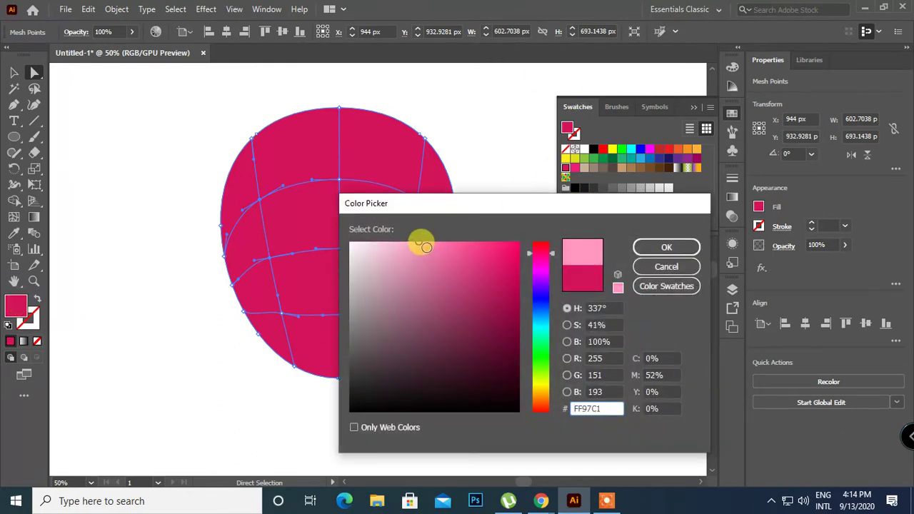
left_click(646, 248)
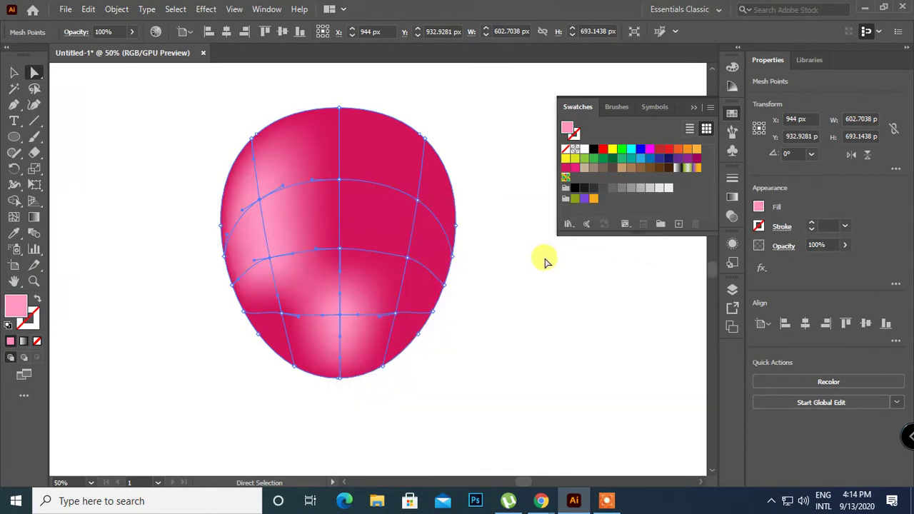
left_click(543, 291)
key("ctrl+z")
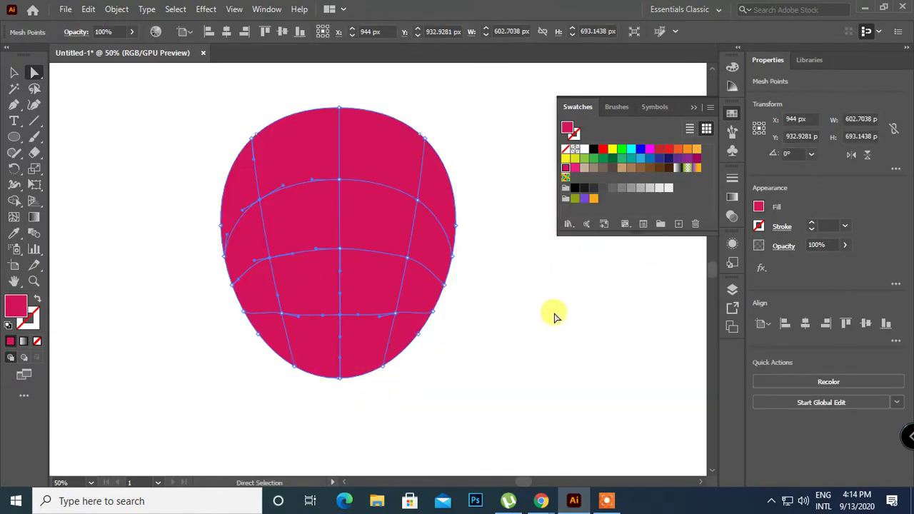
Recolor the three inner mesh points along the egg's left mesh line to light pink FF97C1.
left_click(259, 206)
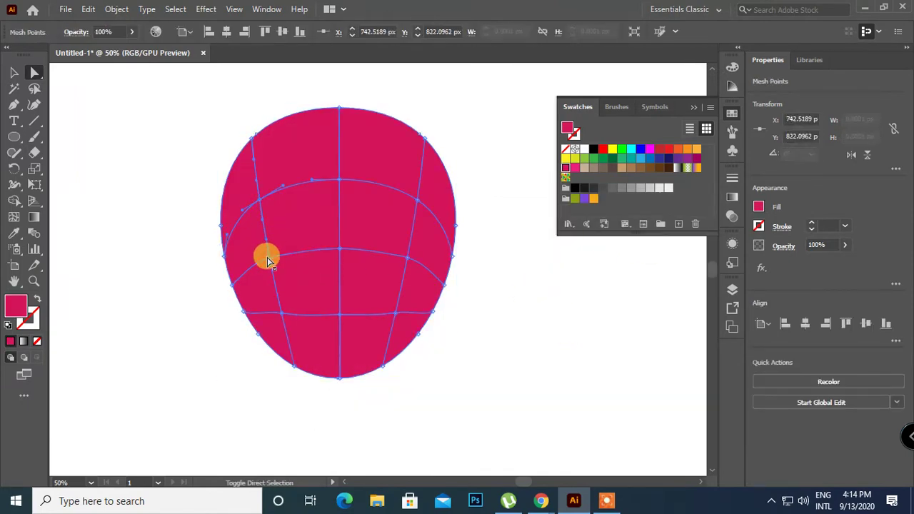
left_click_drag(269, 269, 282, 317)
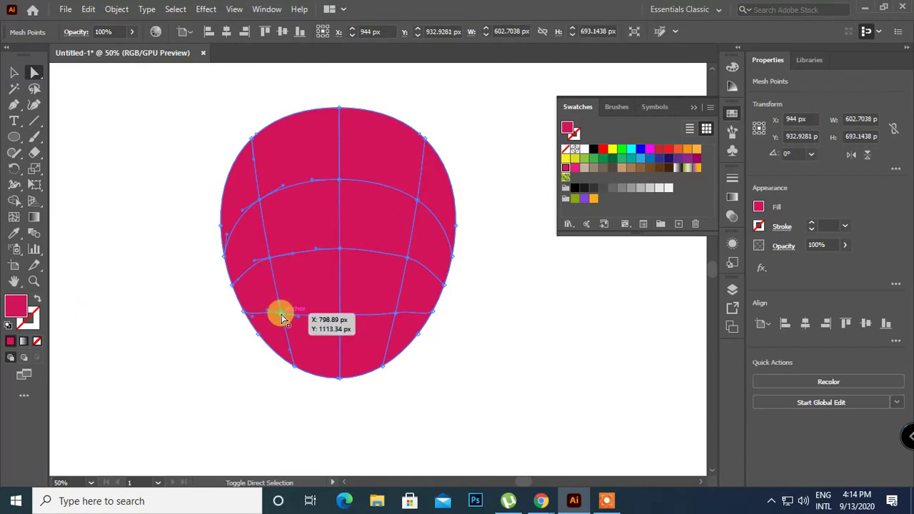
left_click(18, 306)
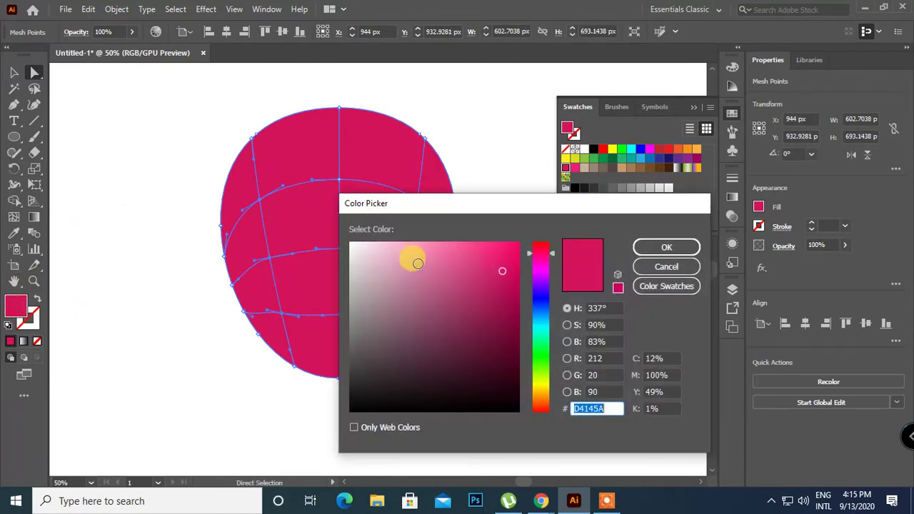
mouse_move(414, 259)
left_mouse_down()
mouse_move(379, 243)
mouse_move(419, 240)
left_mouse_up()
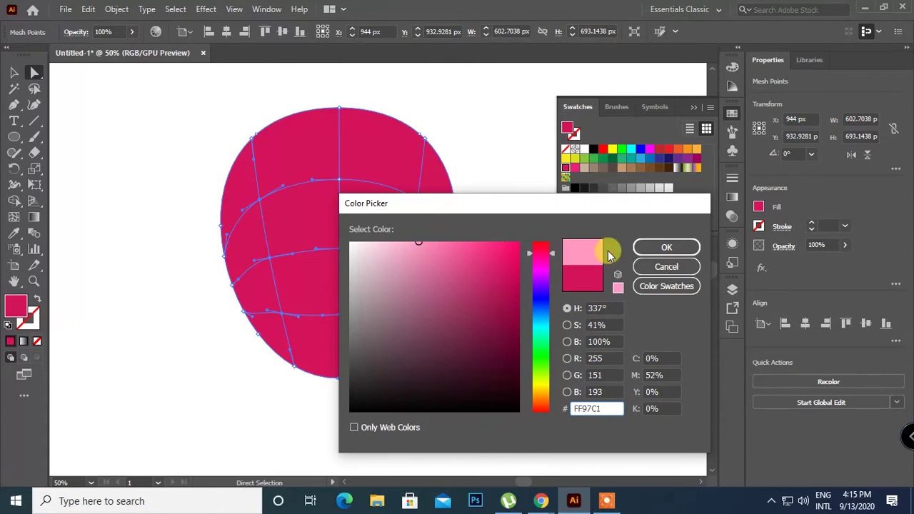
left_click(644, 246)
left_click(540, 278)
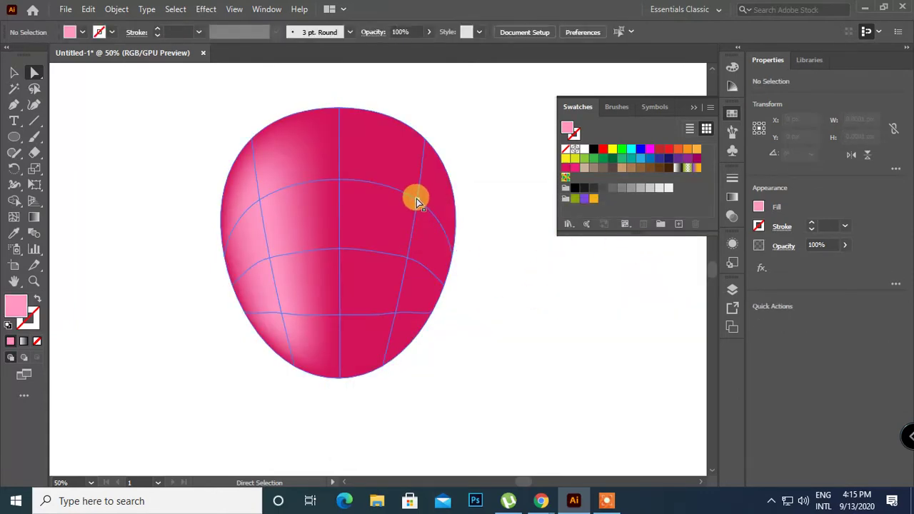
Recolor the upper inner mesh point on the egg's right mesh line to light pink FFA1C7.
left_click(417, 201)
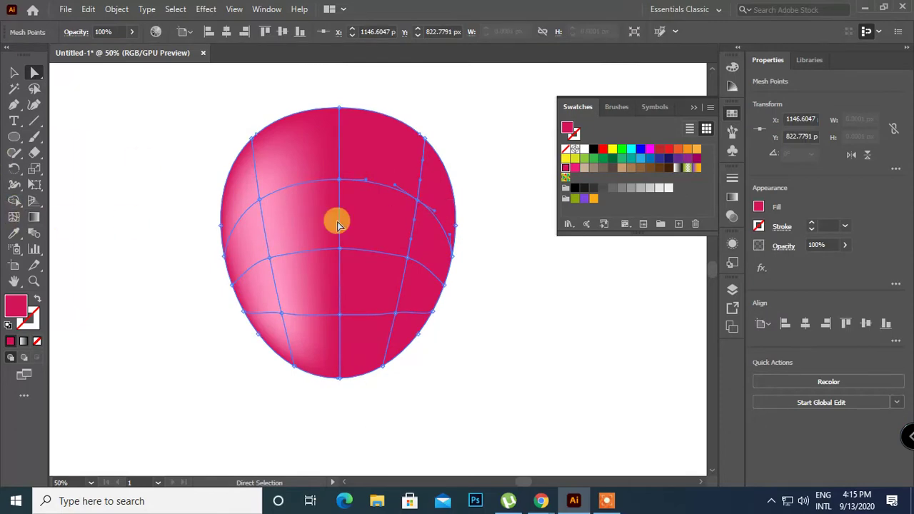
double_click(16, 305)
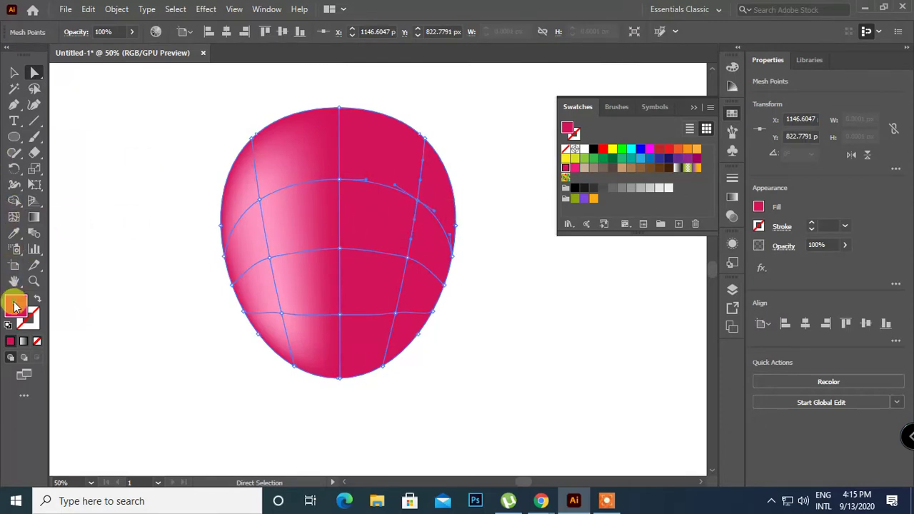
left_click(409, 252)
left_click_drag(409, 252, 413, 232)
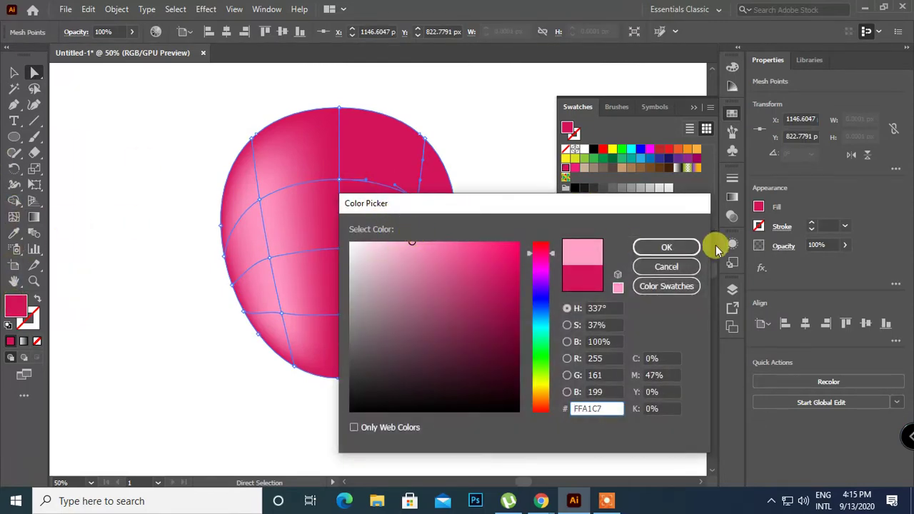
left_click(682, 247)
left_click(604, 312)
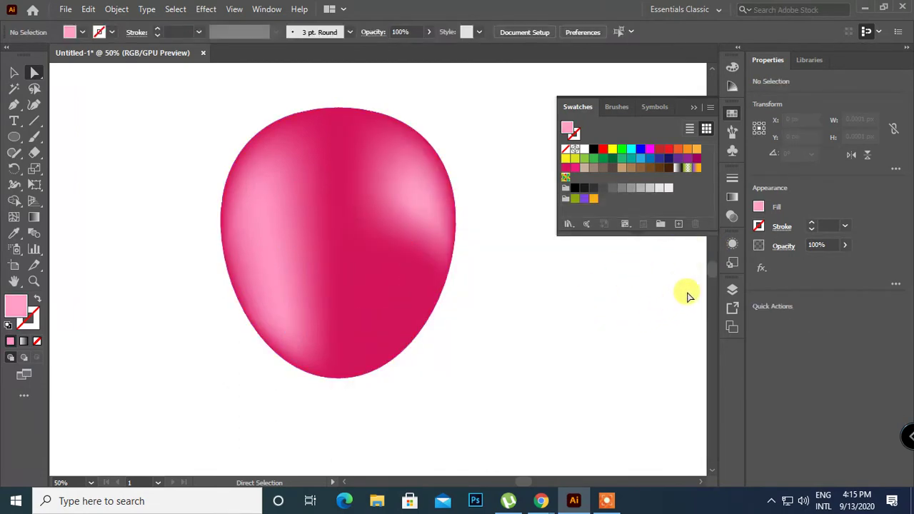
Draw a three-sided polygon with a 50 px radius on the empty artboard below the egg shape.
left_click(11, 73)
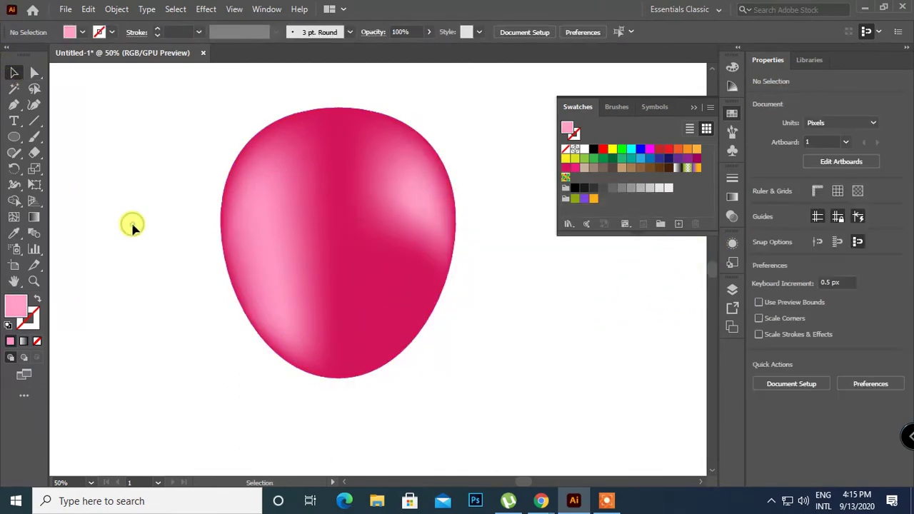
key("ctrl+minus")
key("ctrl+equal")
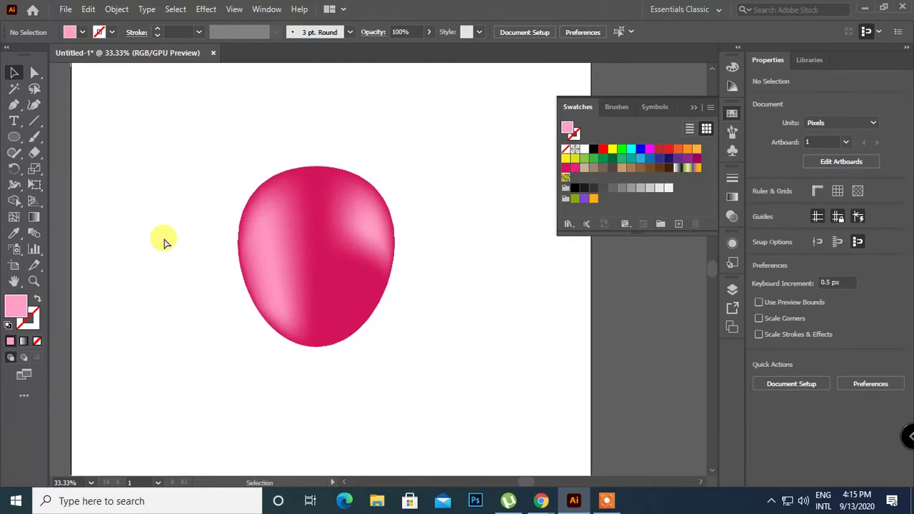
left_click_drag(162, 237, 214, 194)
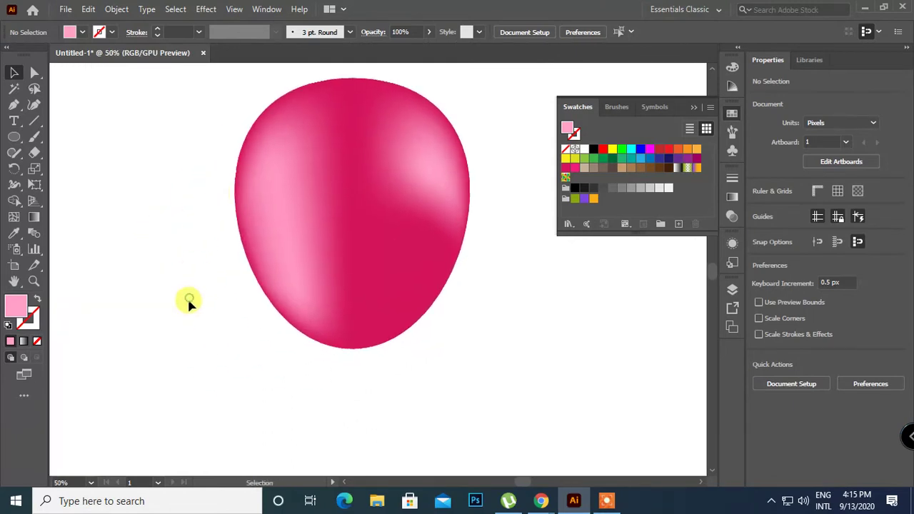
left_click(13, 137)
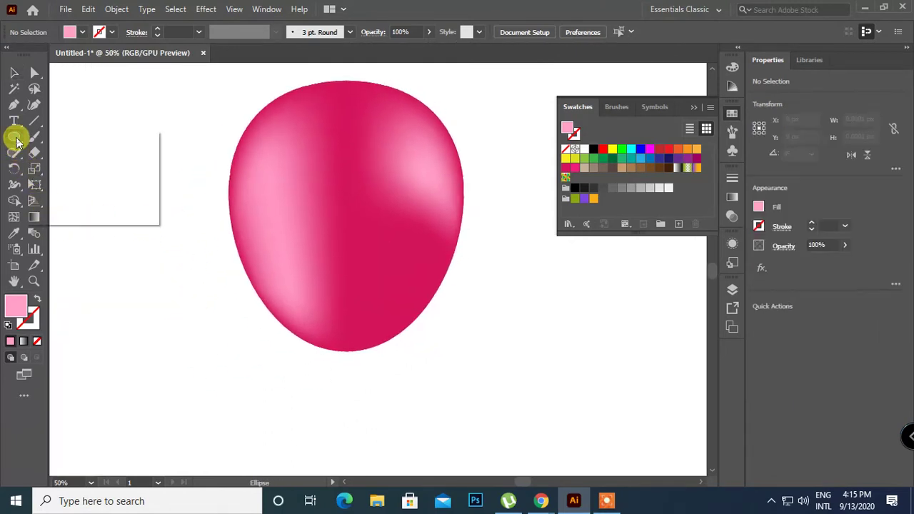
left_click(74, 188)
left_click(107, 205)
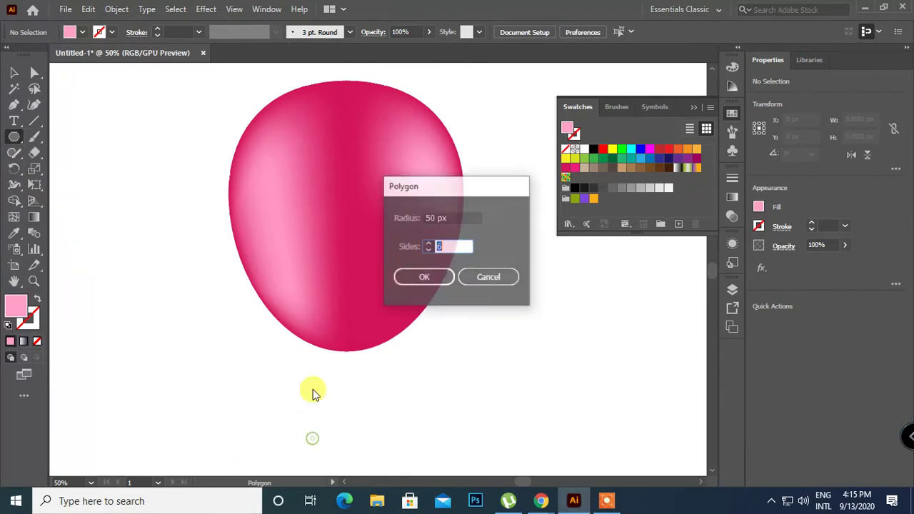
type("3")
key("Return")
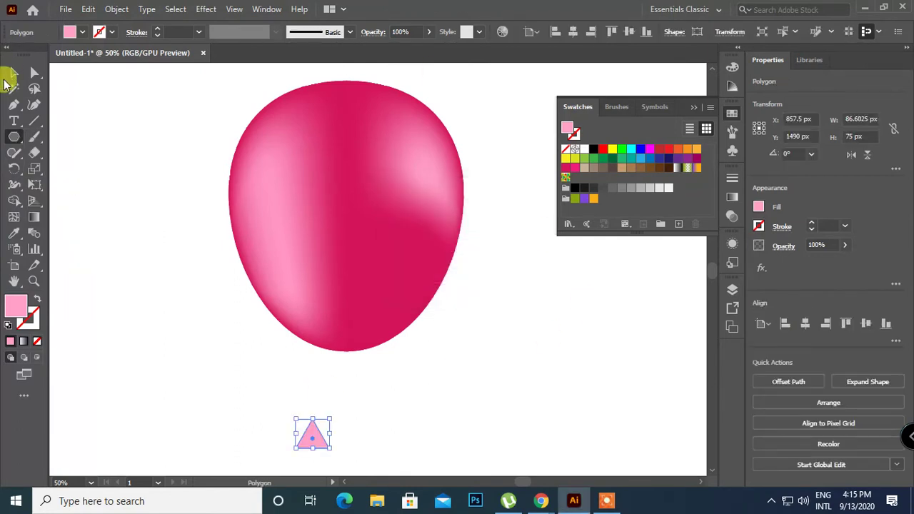
Move the triangle up so its tip overlaps the centre of the egg's lower edge.
left_click(14, 72)
left_click_drag(320, 442, 347, 359)
left_click(448, 397)
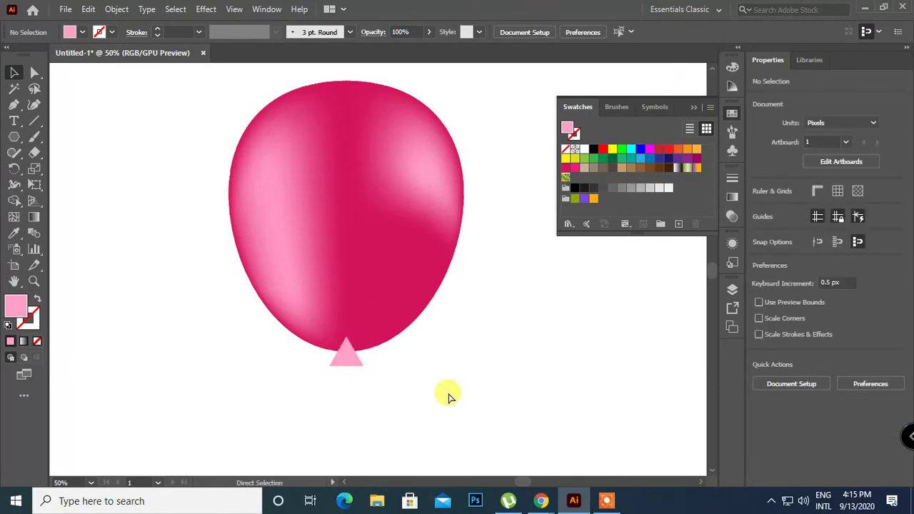
Fill the triangle with the crimson swatch matching the egg's base color.
key("ctrl+=")
scroll(459, 389, "down", 3)
left_click(332, 345)
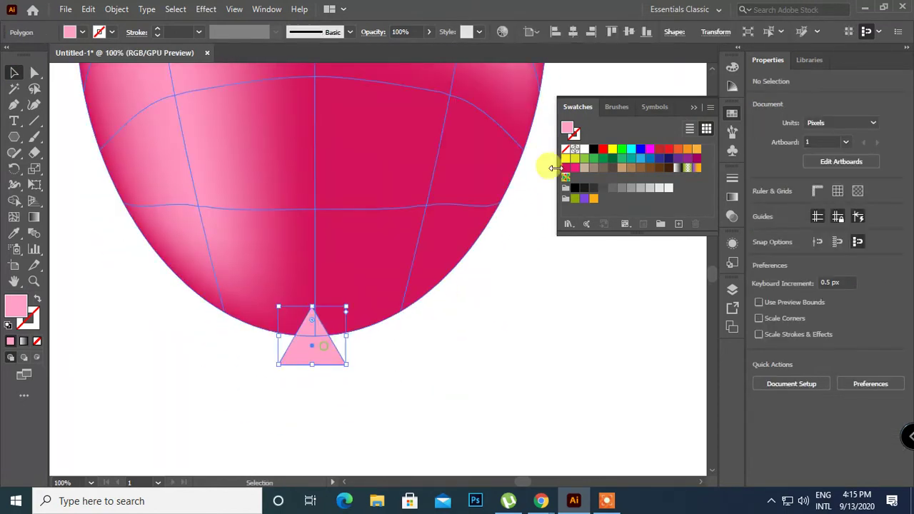
left_click(566, 167)
left_click(562, 317)
key("ctrl+=")
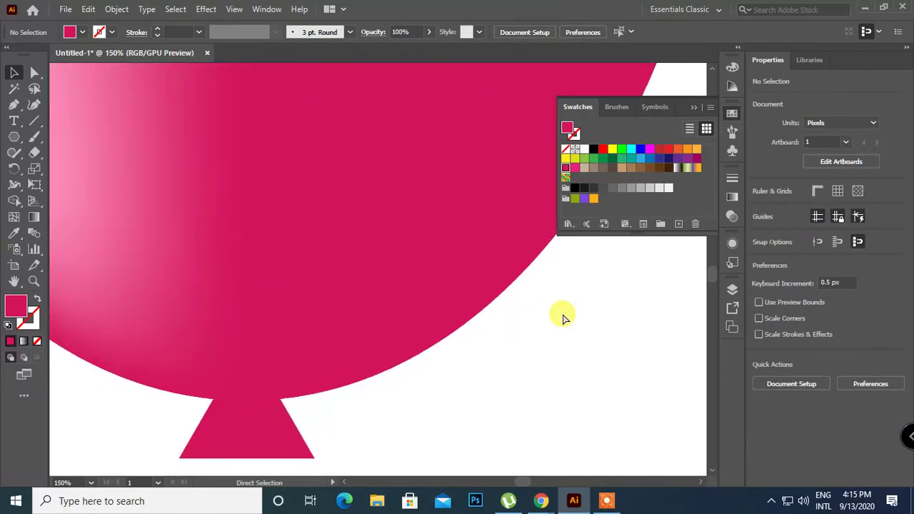
Create a gradient mesh on the triangle with four rows, four columns and Flat appearance.
left_click_drag(562, 312, 581, 273)
left_click(346, 360)
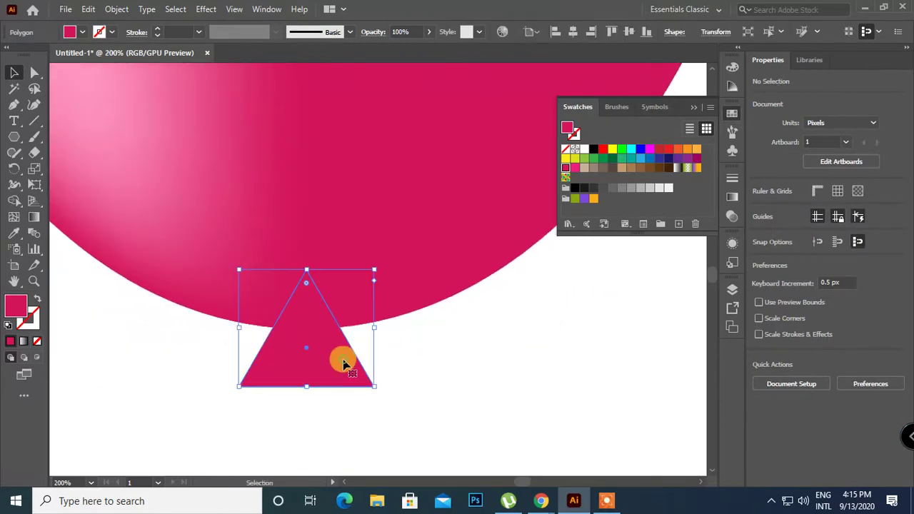
left_click(117, 9)
left_click(187, 240)
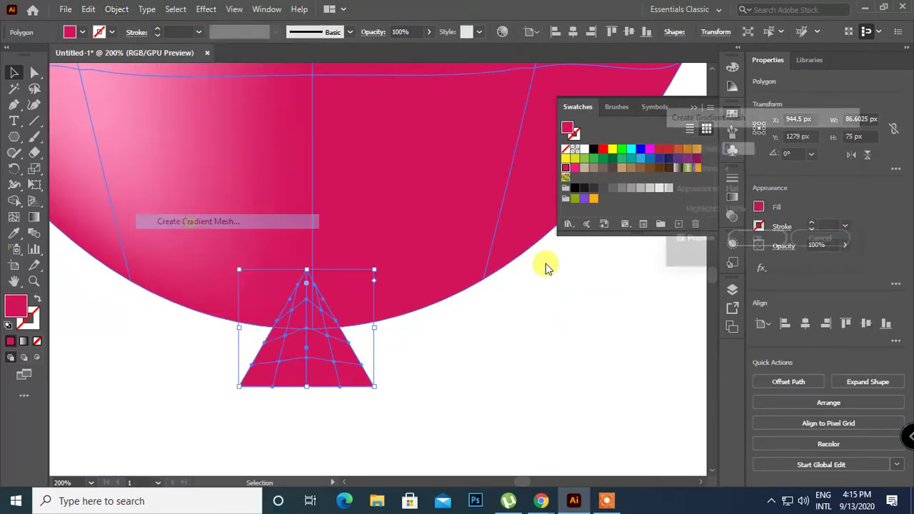
left_click(758, 241)
left_click(478, 392)
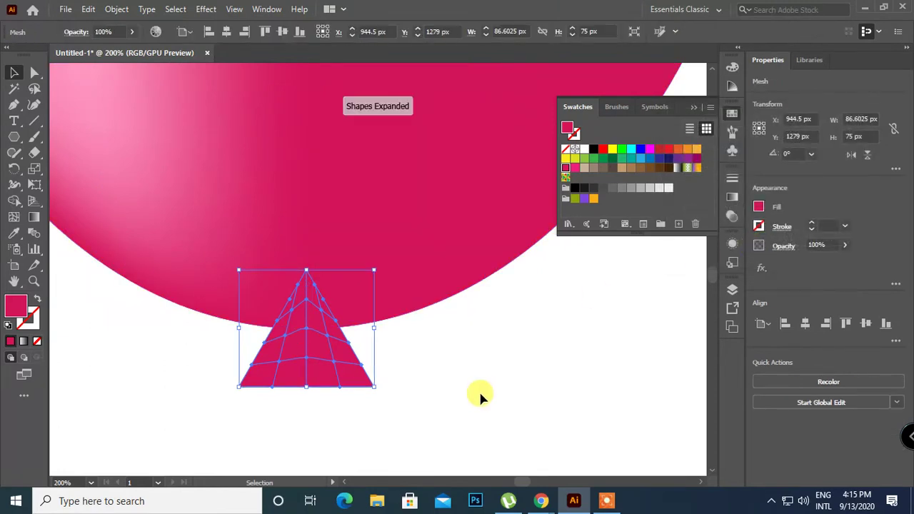
Recolor the three inner mesh points along the triangle's left mesh line with the brighter pink swatch.
left_click(307, 352)
left_click(34, 72)
left_click(322, 307)
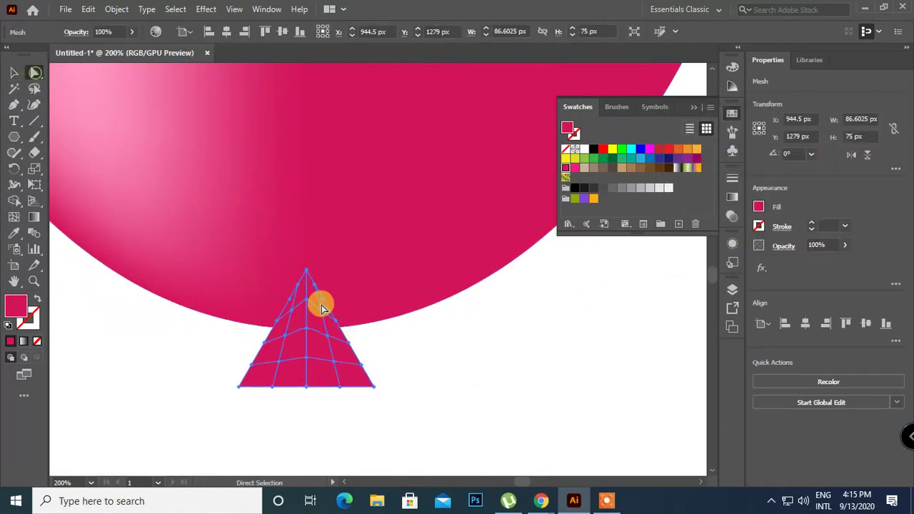
left_click_drag(298, 315, 280, 364)
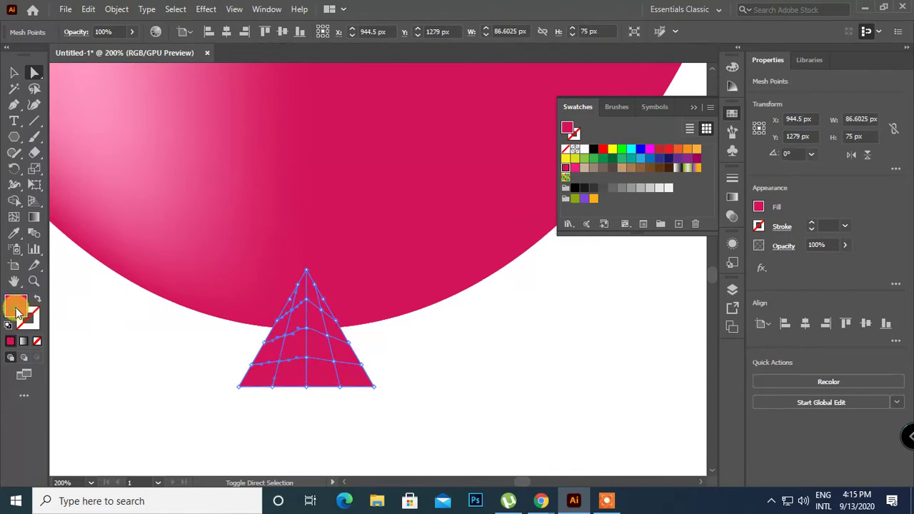
double_click(16, 307)
left_click(655, 247)
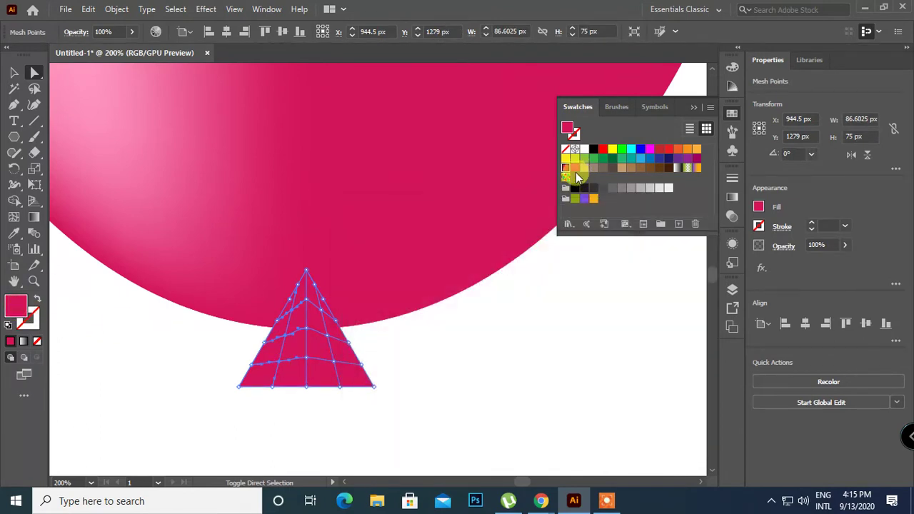
left_click(493, 359)
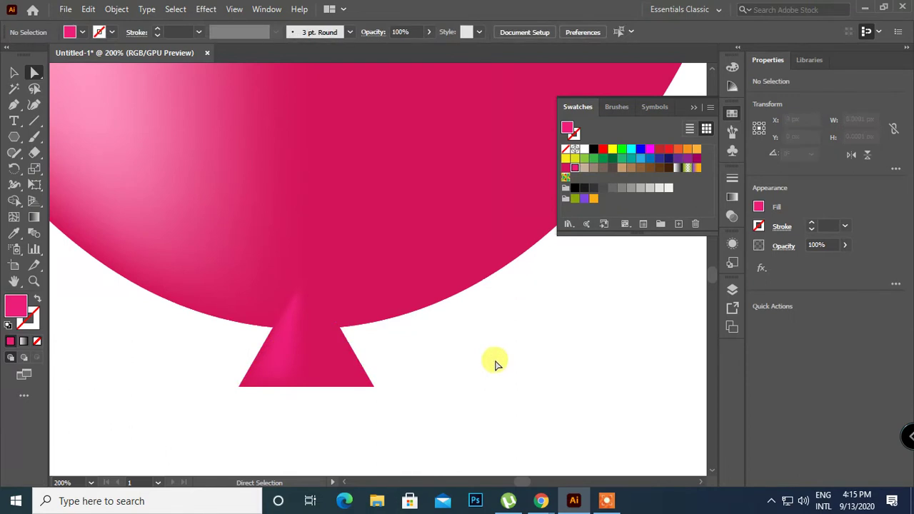
Recolor the inner mesh points along the triangle's right mesh line with the same brighter pink swatch.
mouse_move(330, 368)
left_mouse_down()
mouse_move(322, 315)
mouse_move(332, 361)
left_mouse_up()
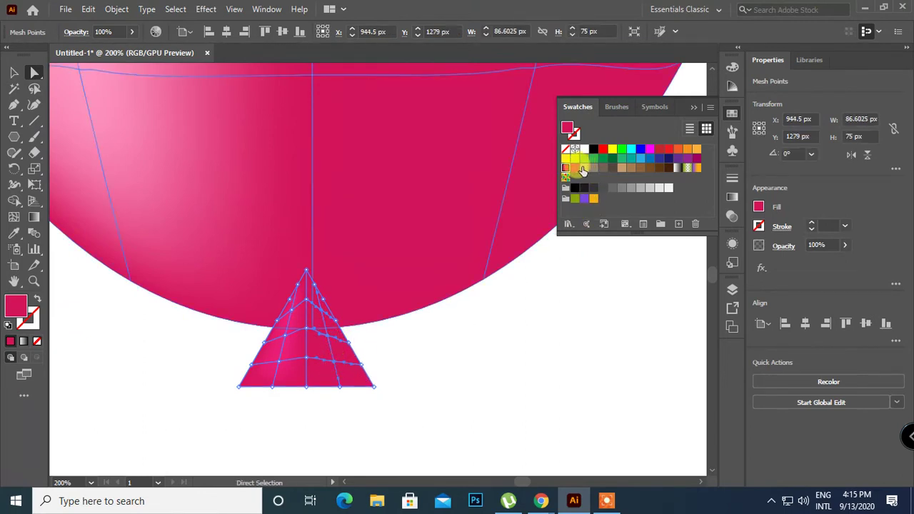
left_click(13, 72)
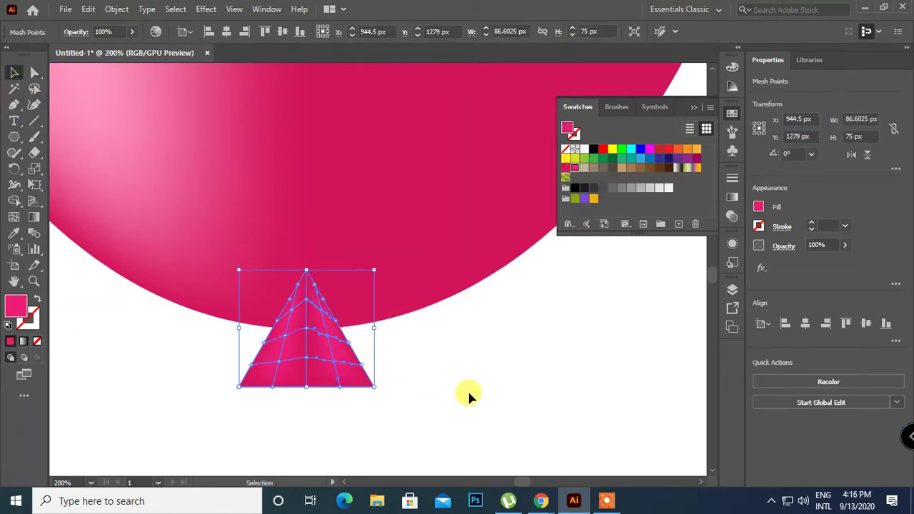
left_click(486, 391)
Draw a rounded rectangle about 105 px wide and 17 px high across the triangle's base.
left_click_drag(571, 382, 566, 369)
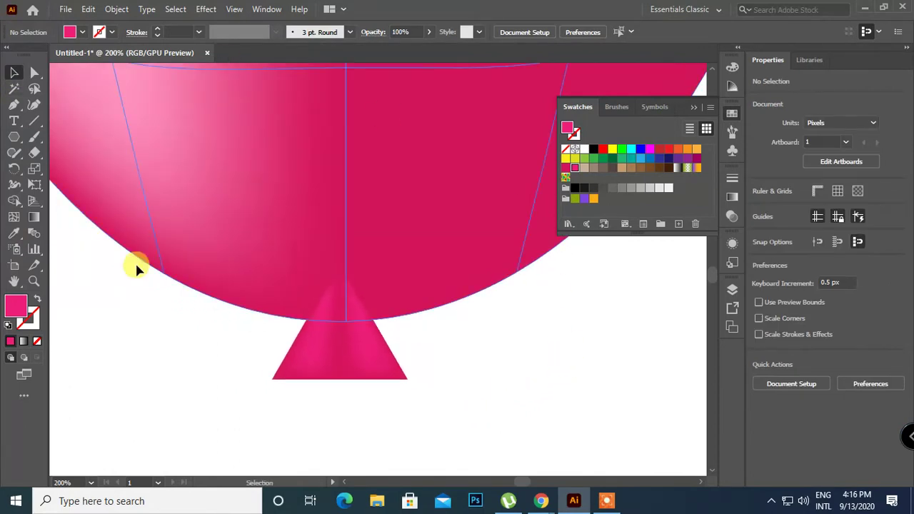
left_click_drag(23, 144, 65, 152)
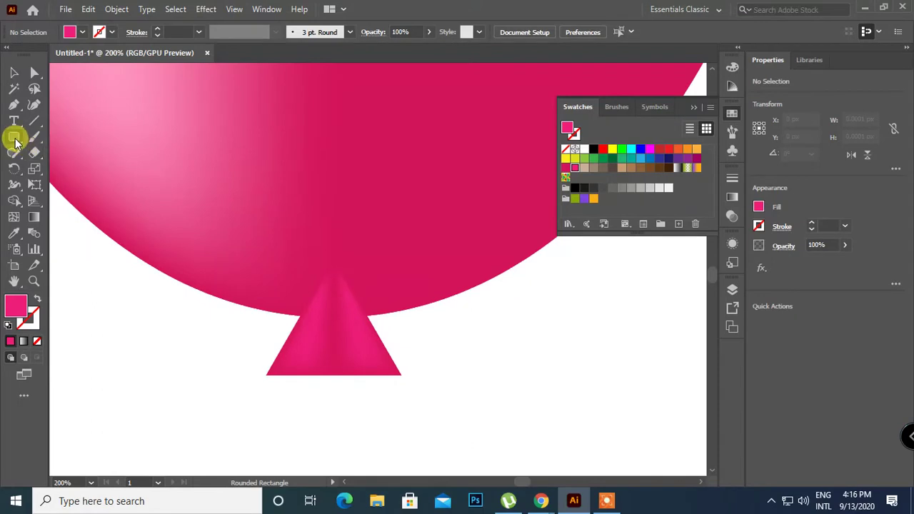
left_click_drag(259, 360, 412, 384)
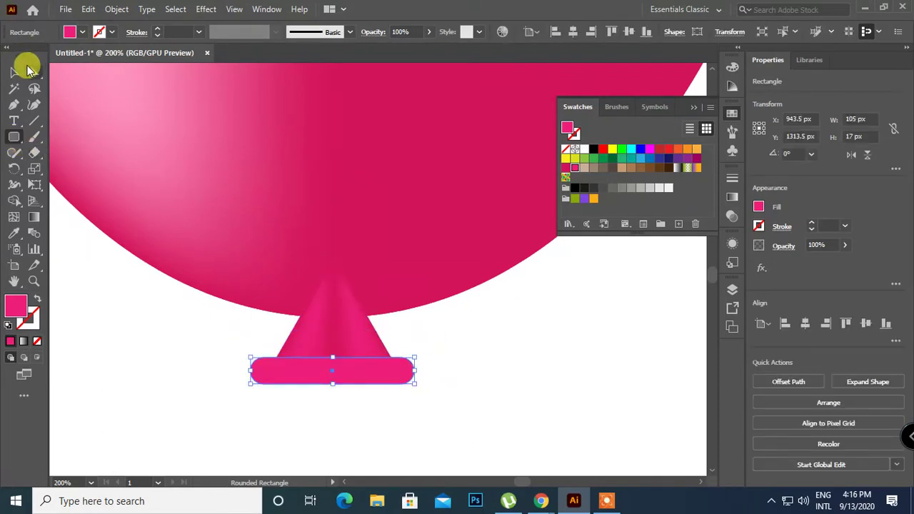
left_click(14, 72)
Create a gradient mesh with four rows and four columns on the rounded rectangle at the triangle's base.
left_click(117, 9)
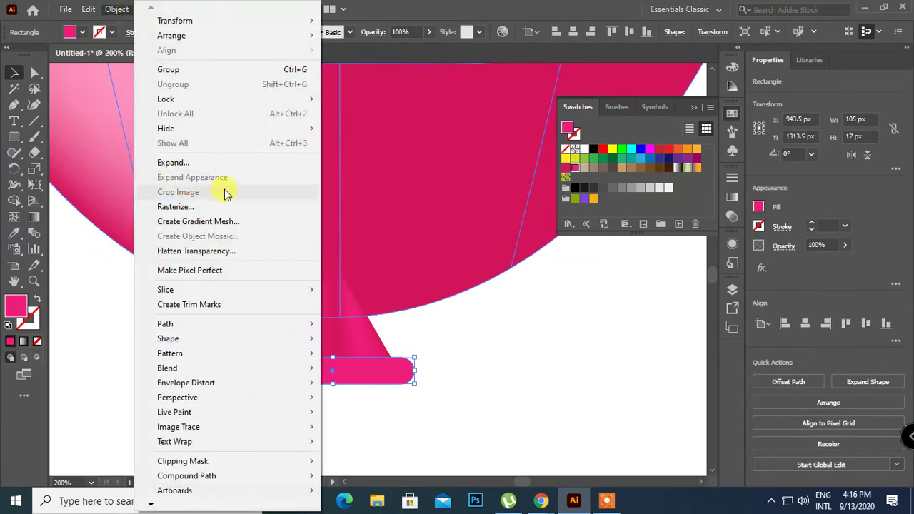
left_click(235, 220)
left_click(757, 239)
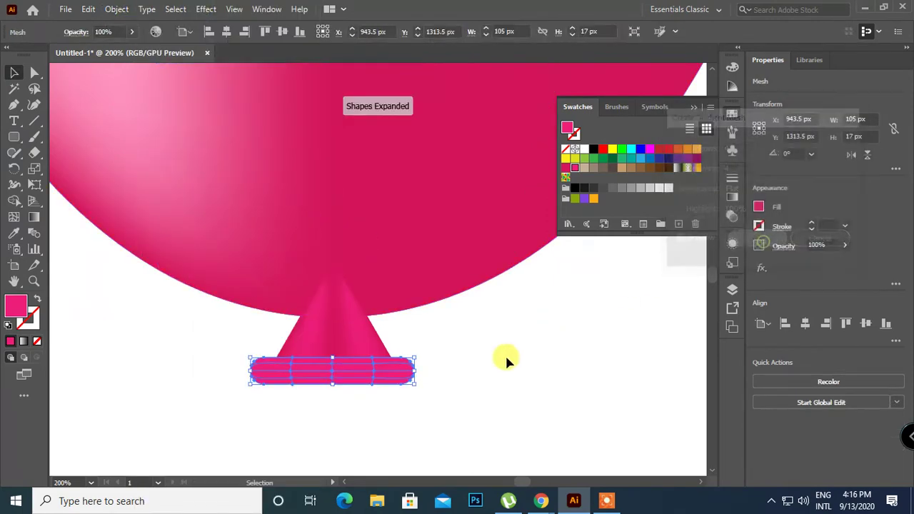
left_click(505, 359)
Fill the rounded rectangle's mesh with the crimson swatch.
key("ctrl+plus")
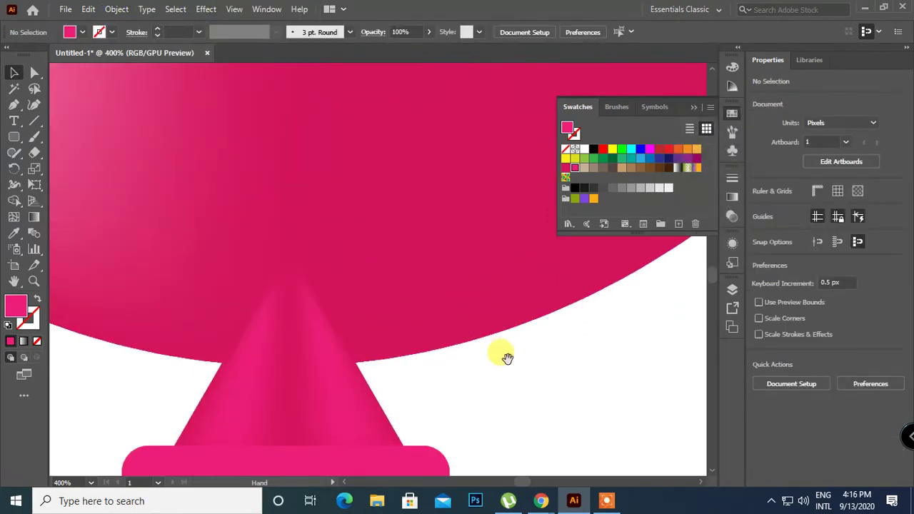
scroll(492, 336, "down", 3)
left_click(470, 304)
left_click(565, 168)
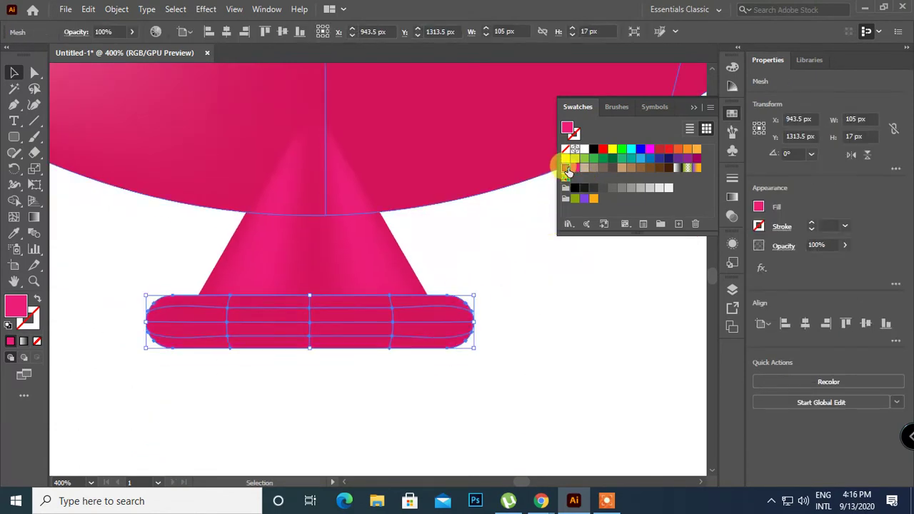
left_click(557, 398)
Recolor the rim's inner mesh points along its upper and lower mesh lines with the brighter pink swatch.
left_click(310, 330)
left_click(34, 72)
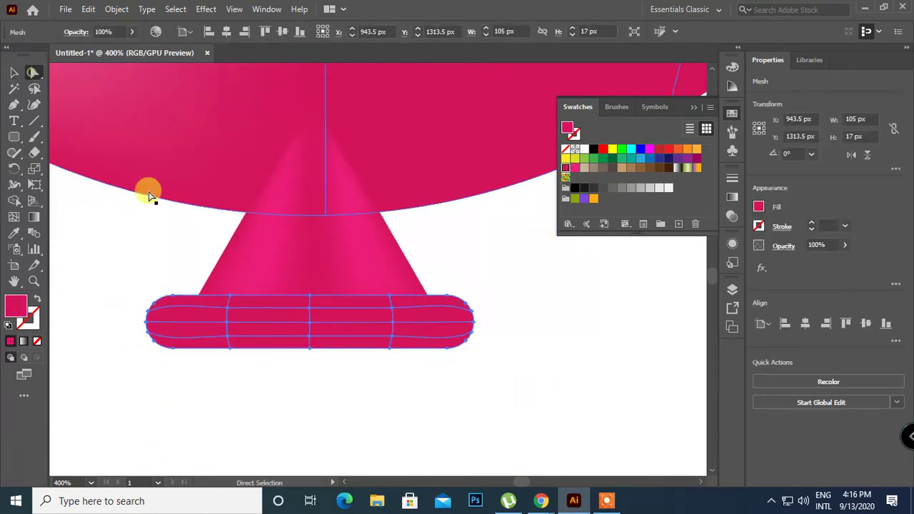
left_click(225, 308)
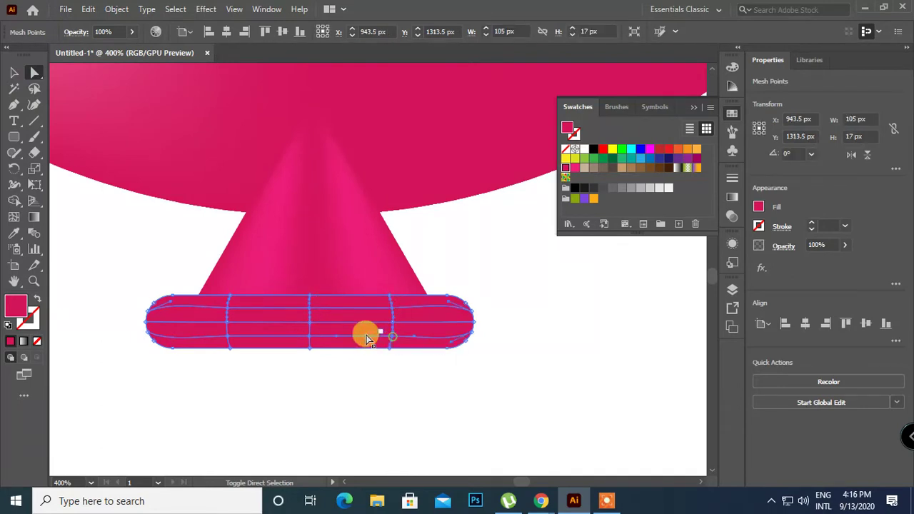
left_click(230, 341)
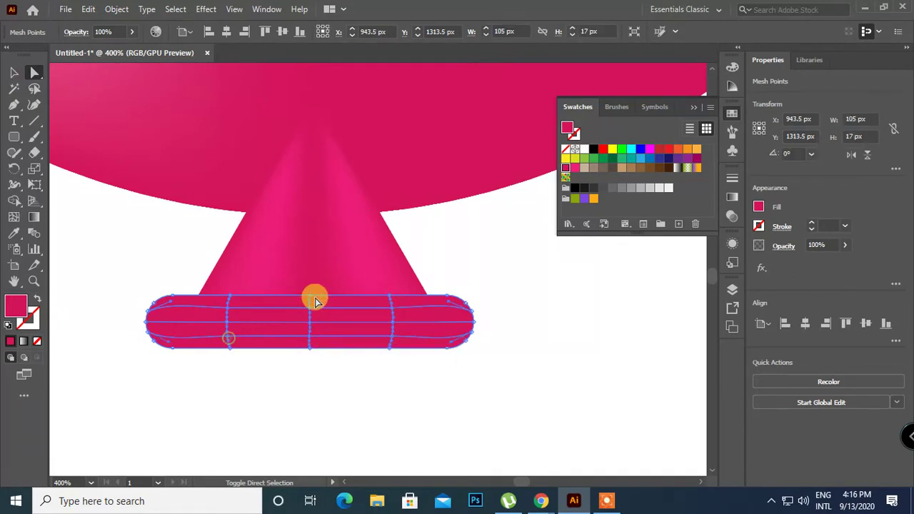
left_click(575, 168)
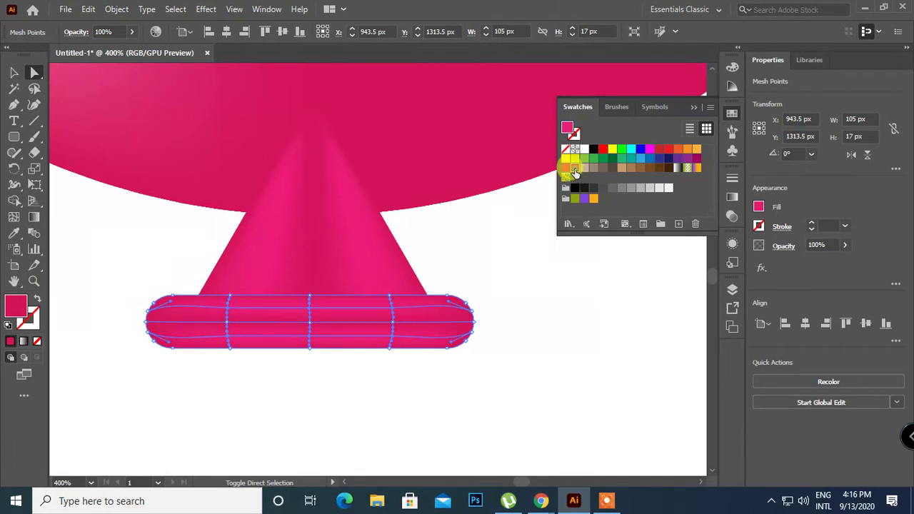
left_click(576, 292)
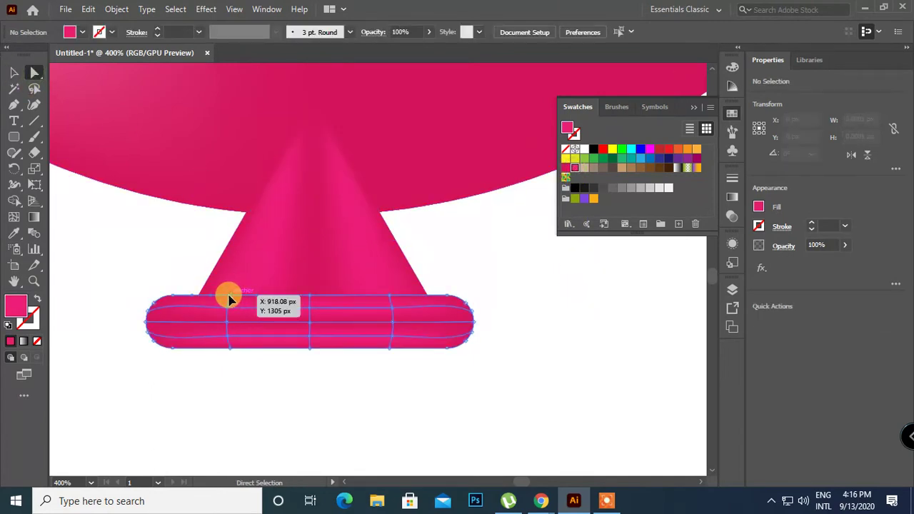
Recolor the three inner mesh points along the rim's top edge with light pink FFB3D2.
left_click(309, 296)
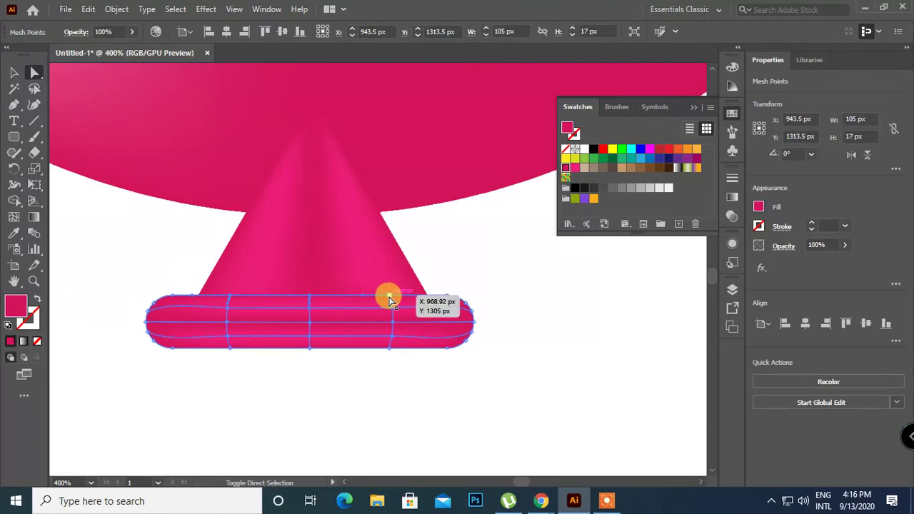
left_click(19, 305)
double_click(14, 305)
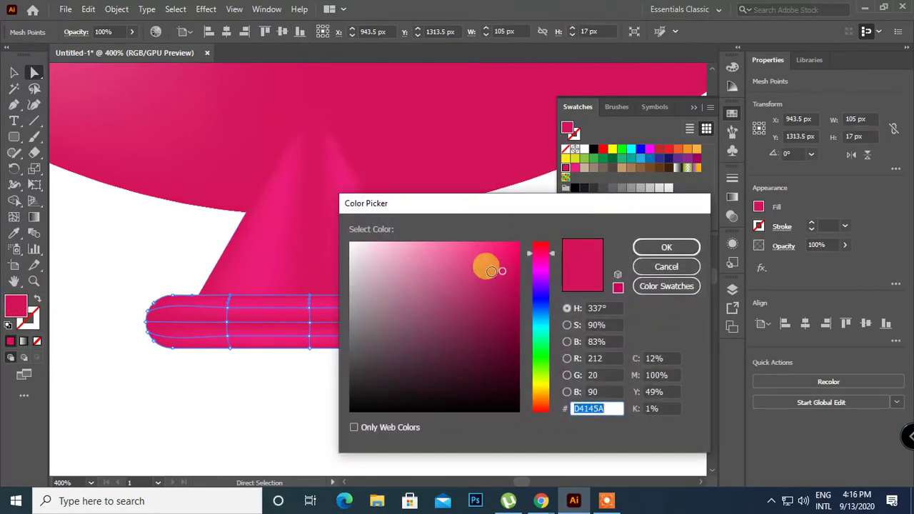
left_click_drag(485, 265, 414, 228)
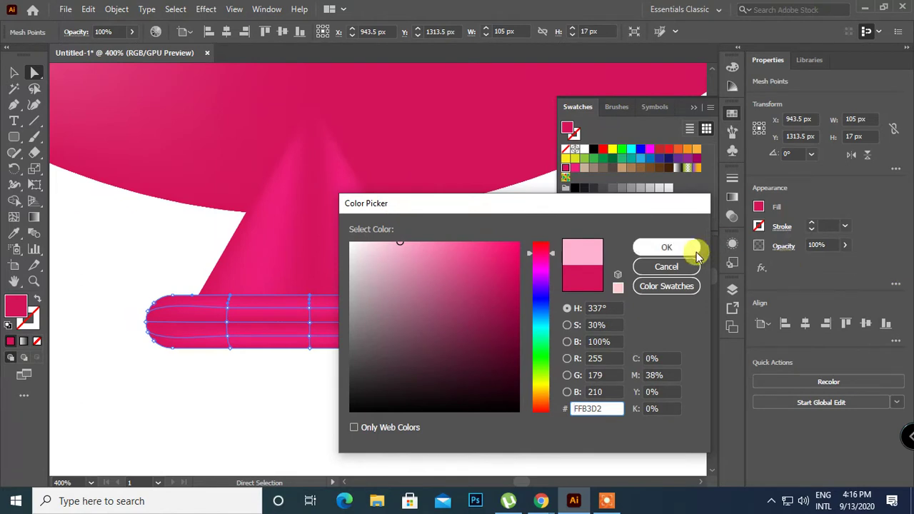
left_click(665, 247)
left_click(605, 330)
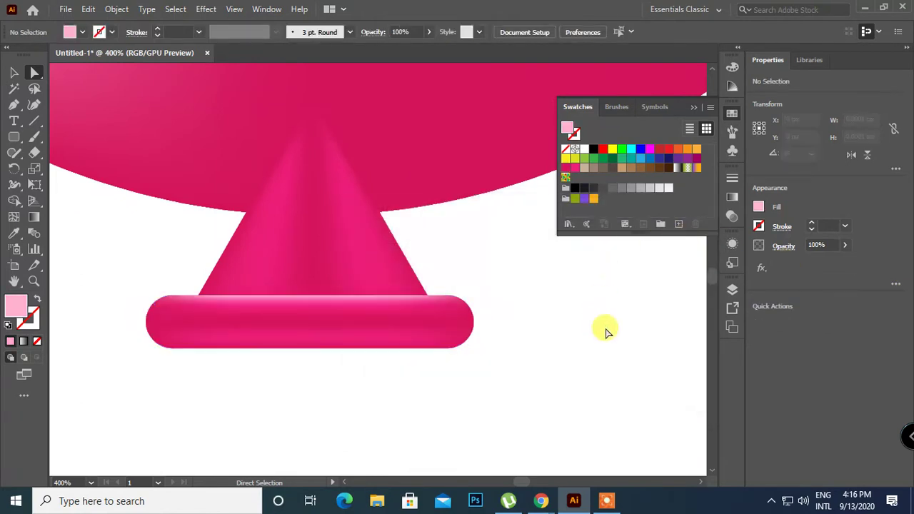
Examine the shading of the whole balloon and close the Swatches panel.
key("ctrl+minus")
key("ctrl+minus")
key("ctrl+minus")
key("ctrl+minus")
key("ctrl+minus")
key("ctrl+minus")
key("ctrl+minus")
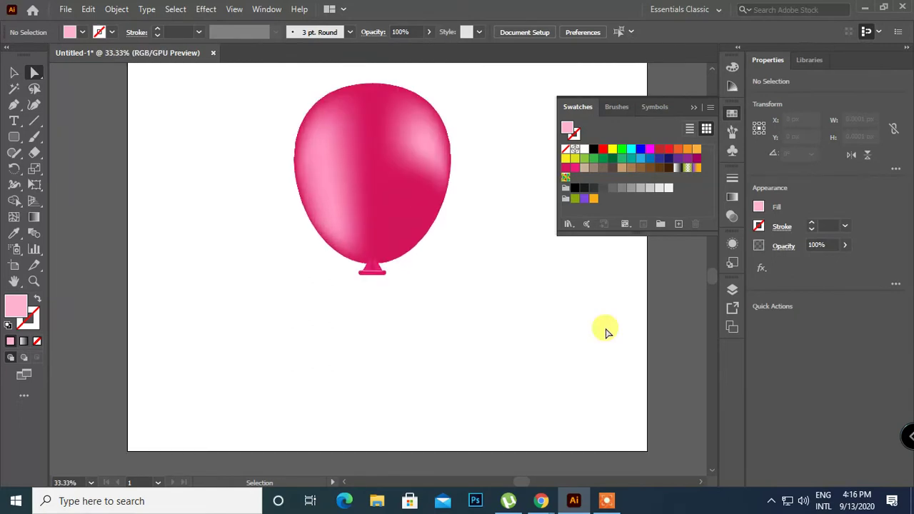
left_click_drag(605, 326, 568, 369)
left_click(693, 107)
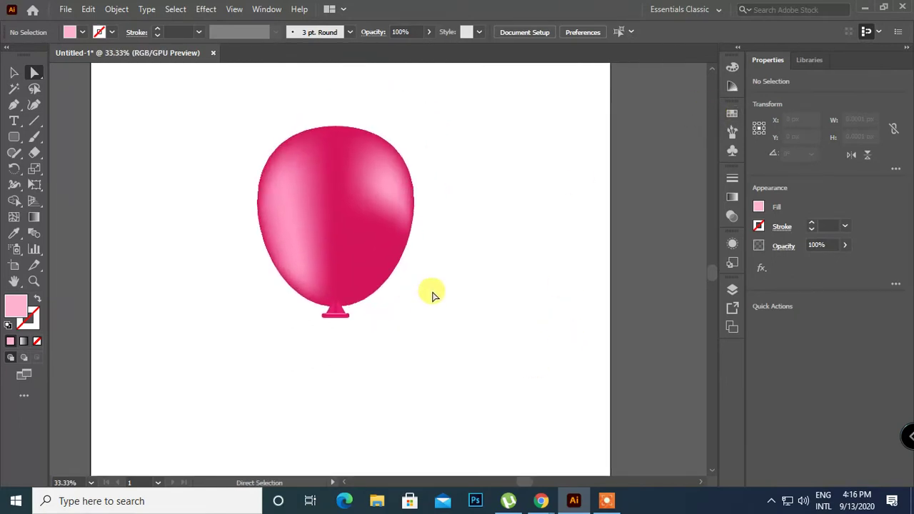
Draw a 2000 by 2000 px rectangle covering the whole artboard.
key("ctrl+minus")
left_click_drag(500, 319, 514, 345)
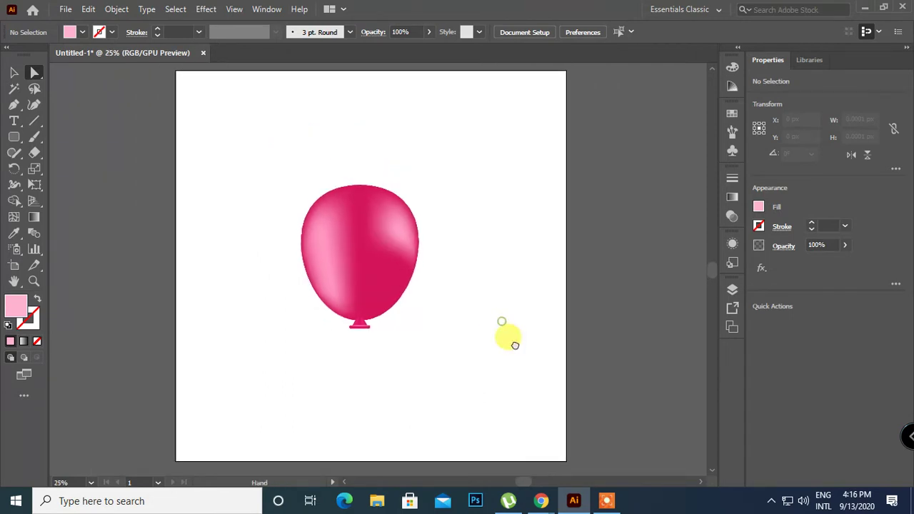
key("ctrl+minus")
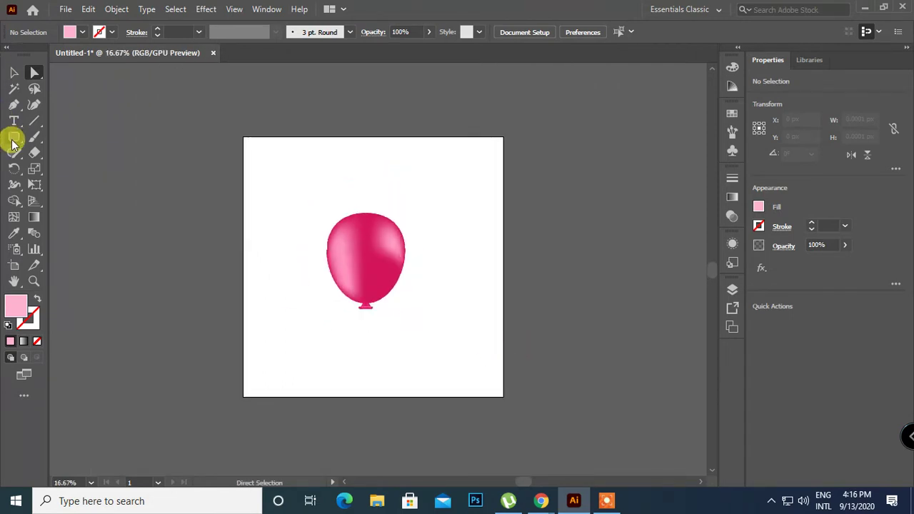
left_click_drag(11, 139, 60, 139)
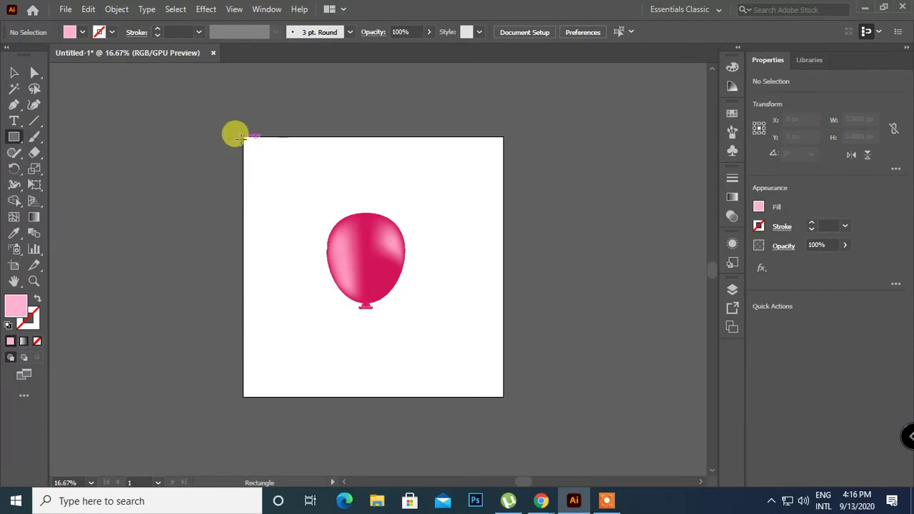
left_click_drag(244, 137, 502, 394)
left_click(20, 74)
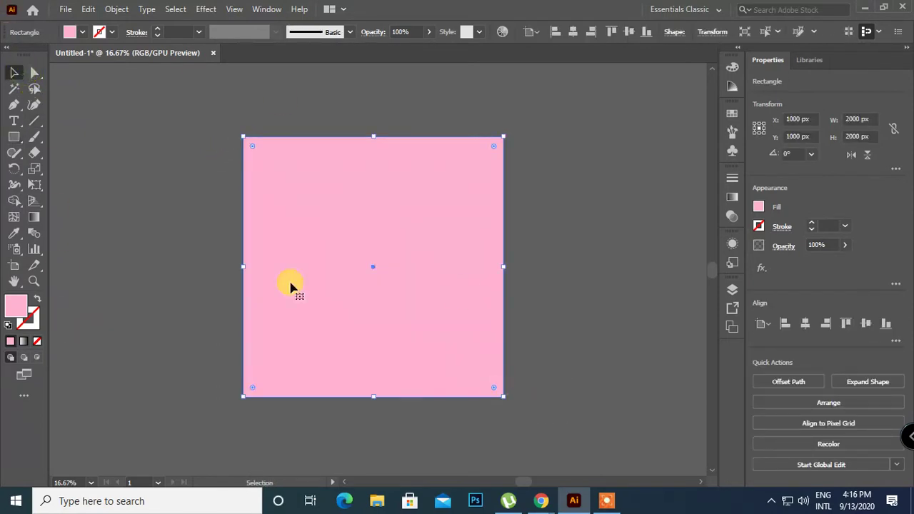
Fill the artboard rectangle with a radial gradient and set its center color stop to the R=26 G=26 B=26 swatch.
left_click(22, 342)
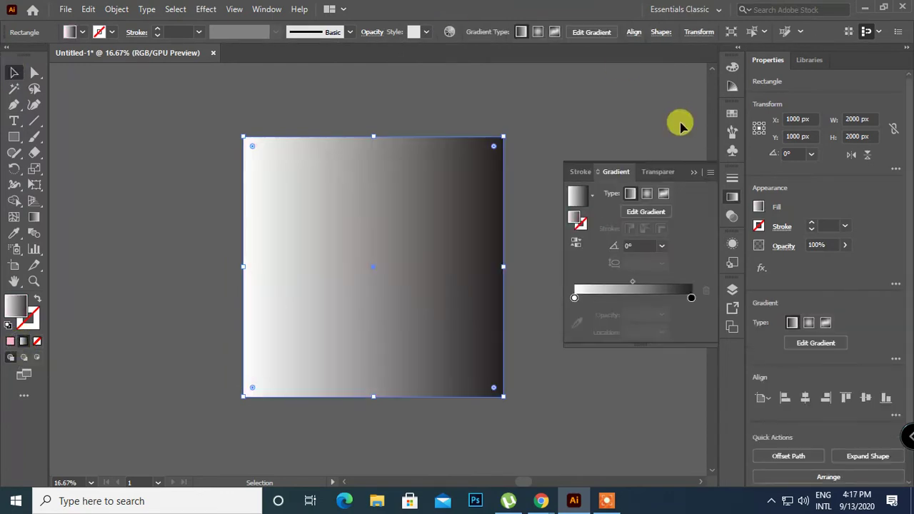
left_click(646, 194)
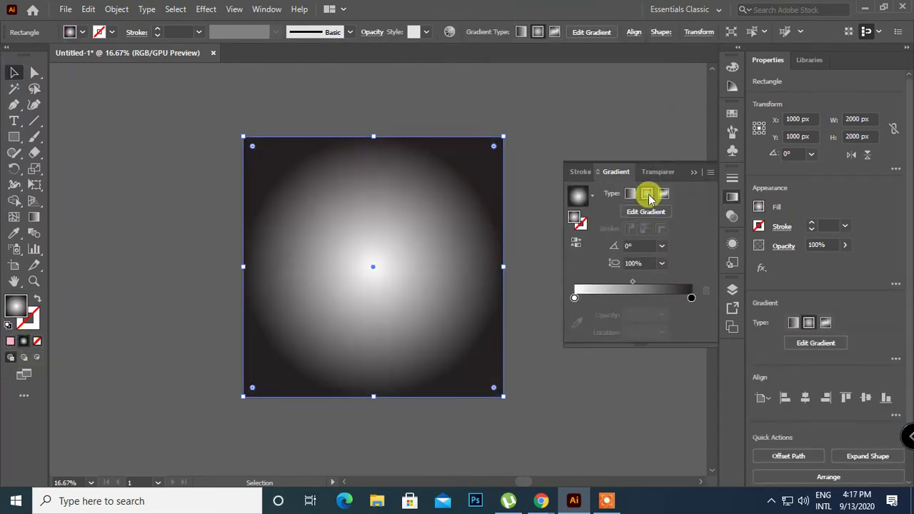
double_click(574, 296)
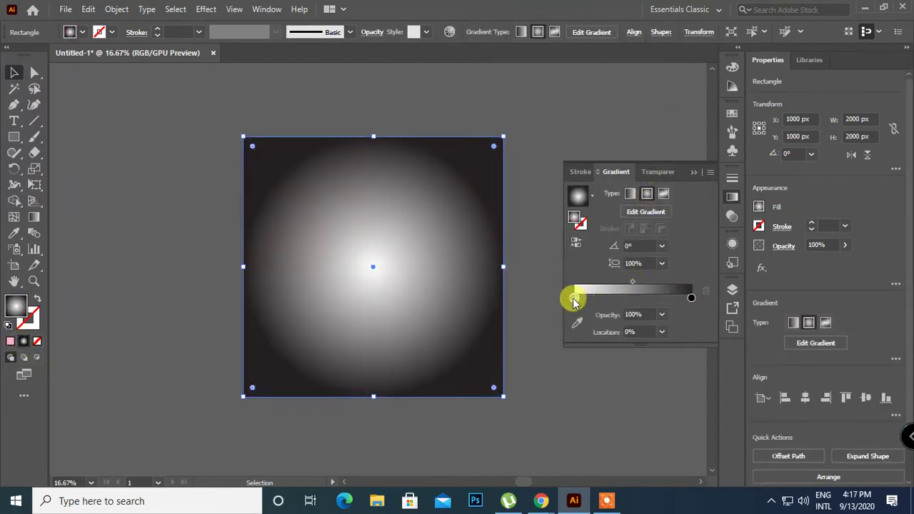
left_click(556, 371)
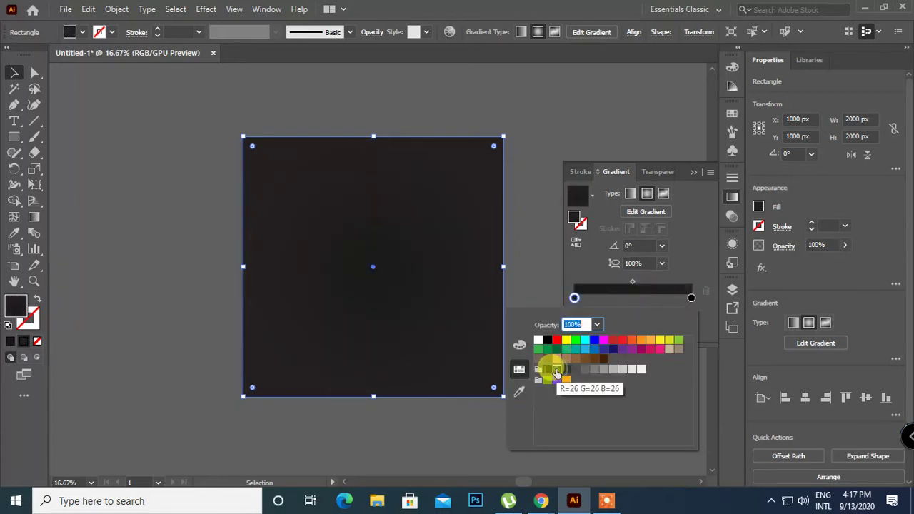
left_click(578, 245)
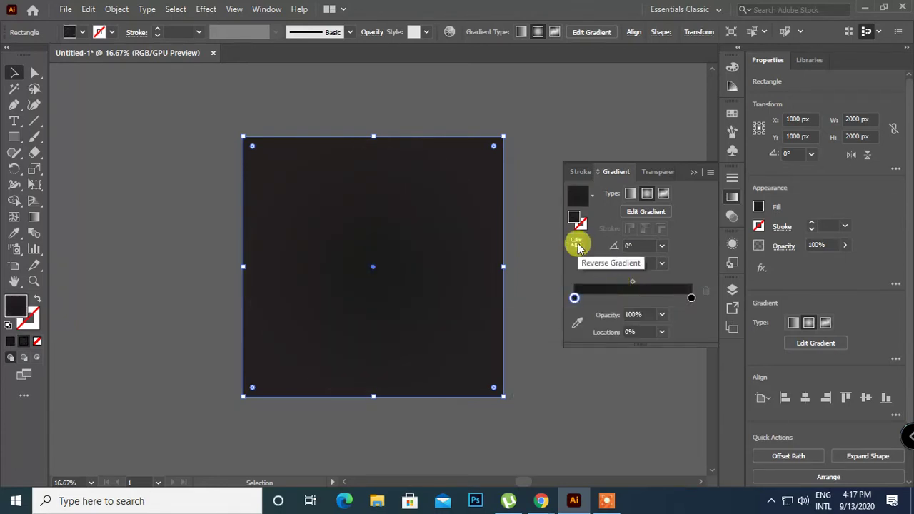
left_click(578, 244)
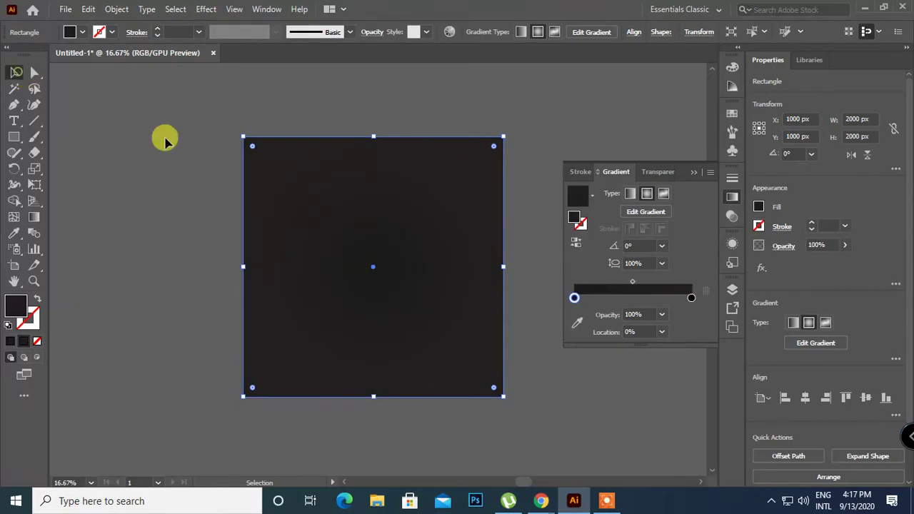
Send the dark gradient rectangle to the back, behind the balloon.
right_click(383, 209)
mouse_move(490, 421)
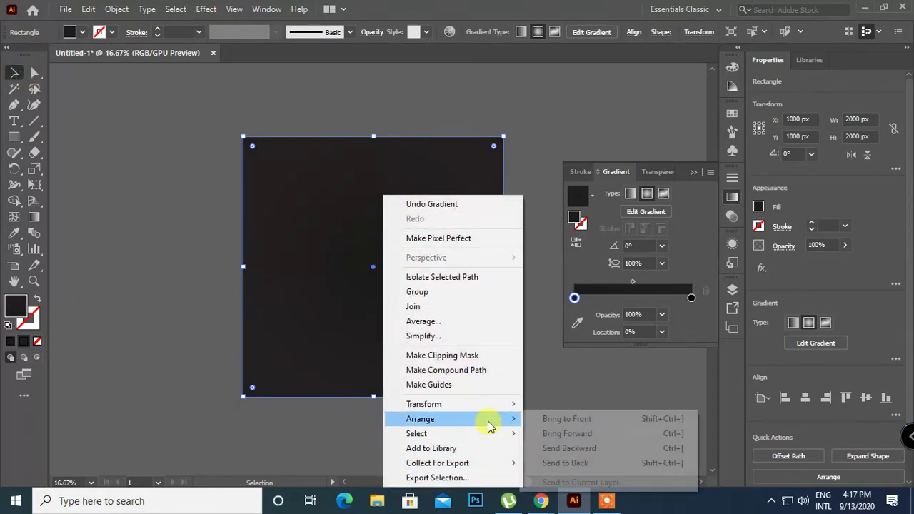
left_click(585, 466)
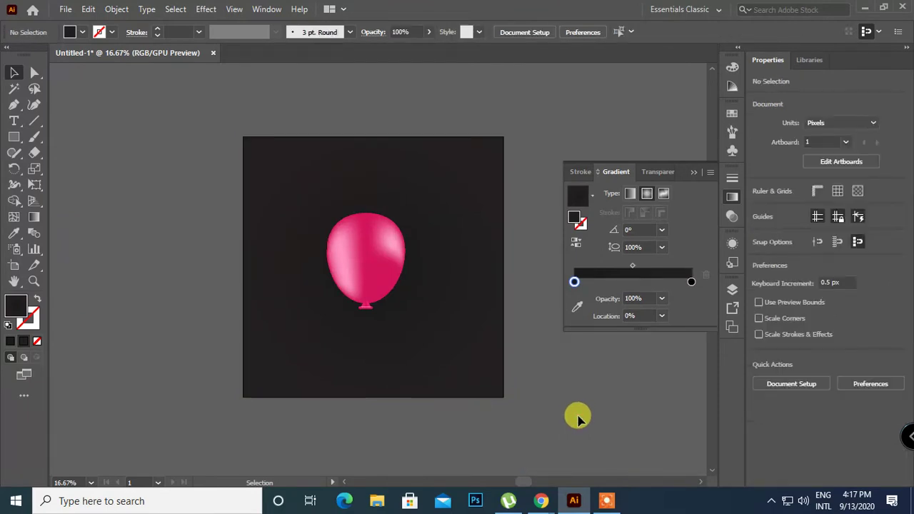
Examine the balloon and its knot against the dark background.
key("ctrl+=")
key("ctrl+=")
key("ctrl+=")
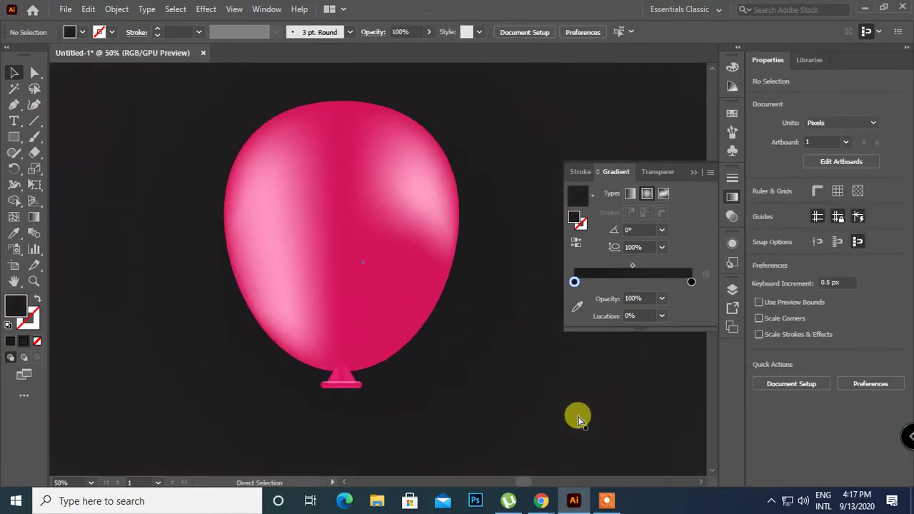
key("ctrl+-")
key("ctrl+-")
key("ctrl+-")
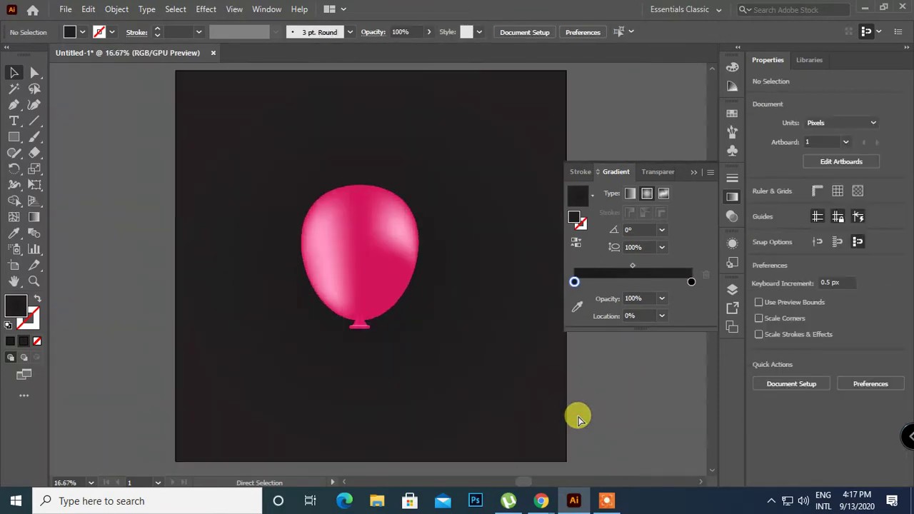
left_click_drag(576, 412, 550, 373)
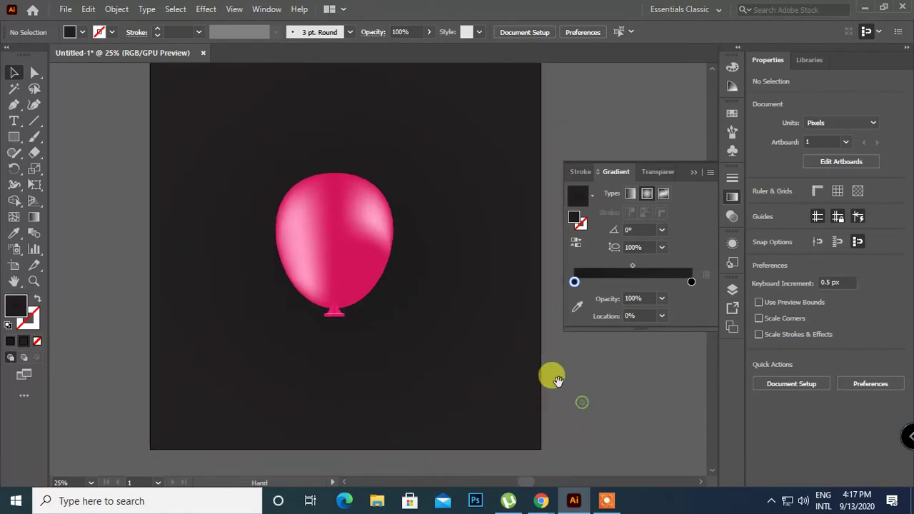
key("ctrl+=")
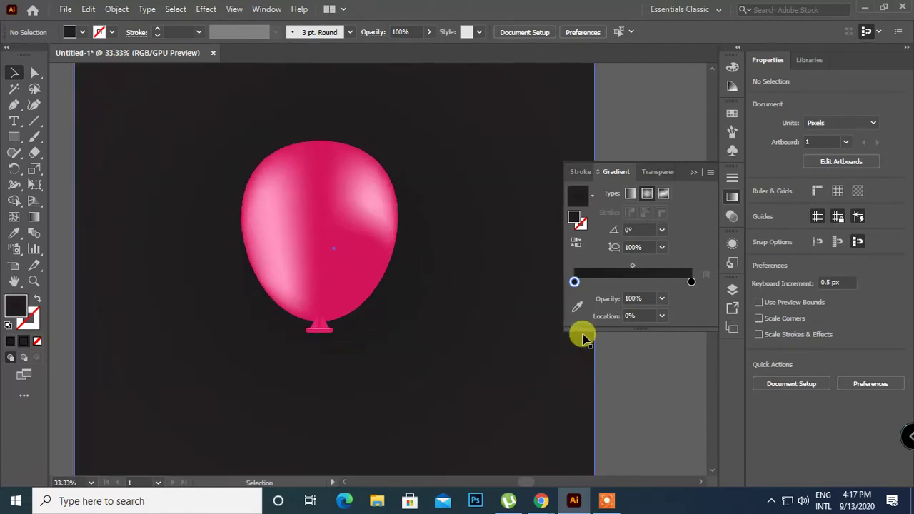
key("ctrl+=")
left_click_drag(383, 383, 442, 254)
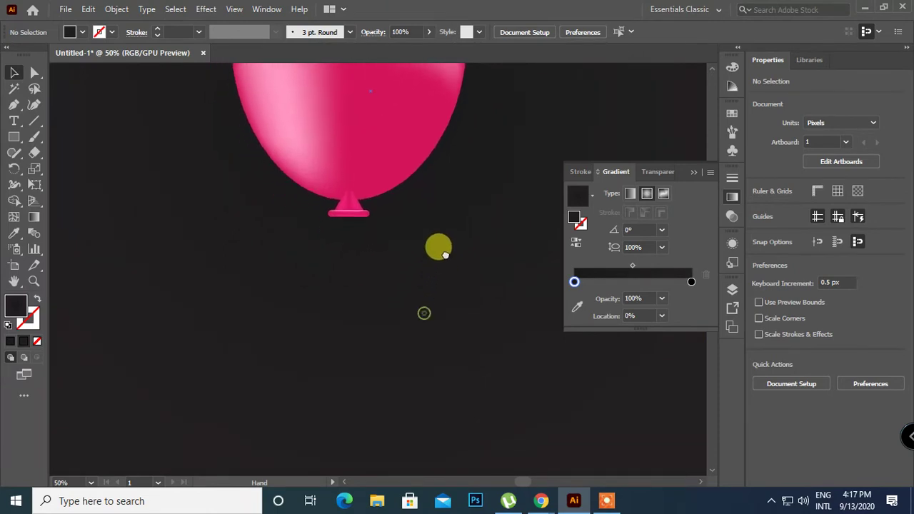
left_click(13, 74)
scroll(204, 191, "up", 3)
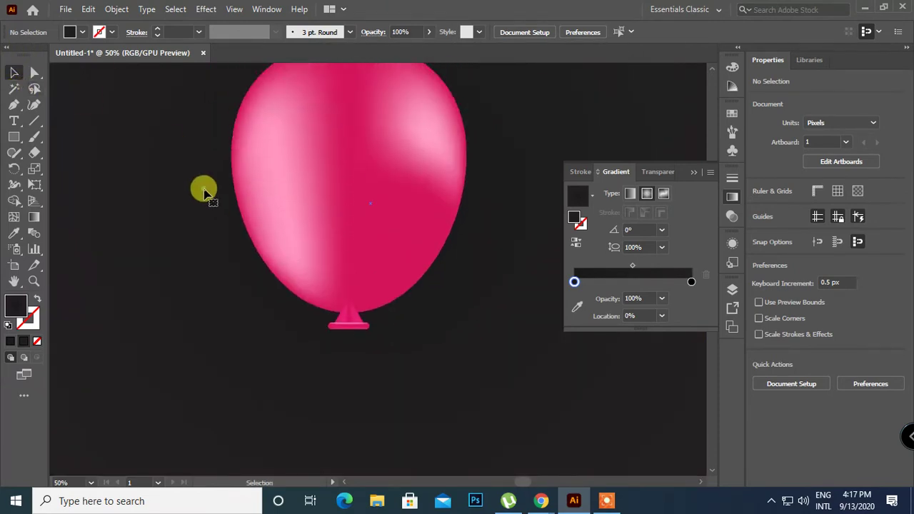
left_click(204, 190)
left_click_drag(189, 138, 434, 403)
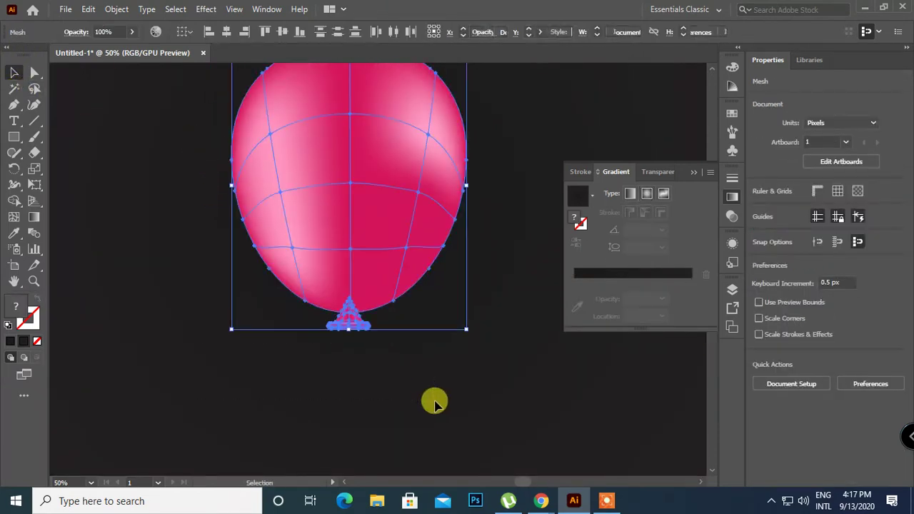
left_click(468, 389)
Draw an S-curved string path about 302 by 684 px with the Curvature tool, from the balloon's rim to the artboard's lower edge.
scroll(418, 316, "down", 1)
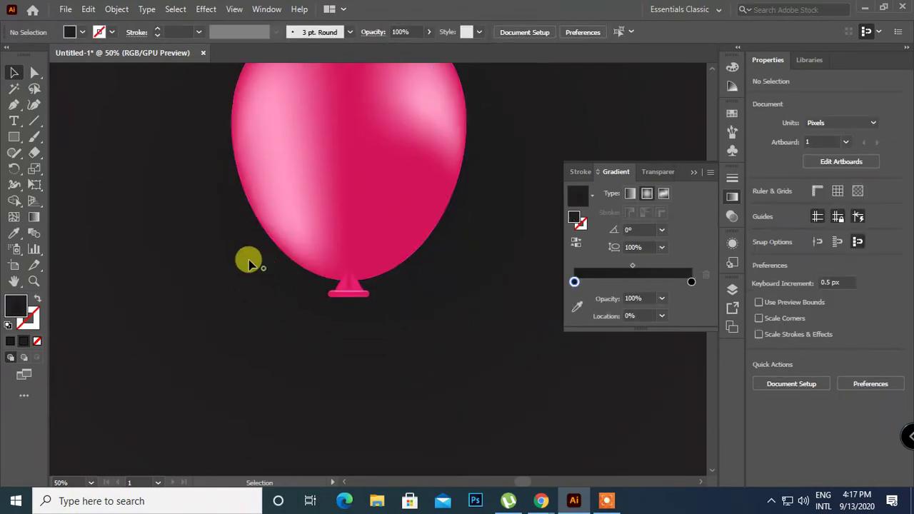
left_click(32, 104)
scroll(250, 279, "down", 2)
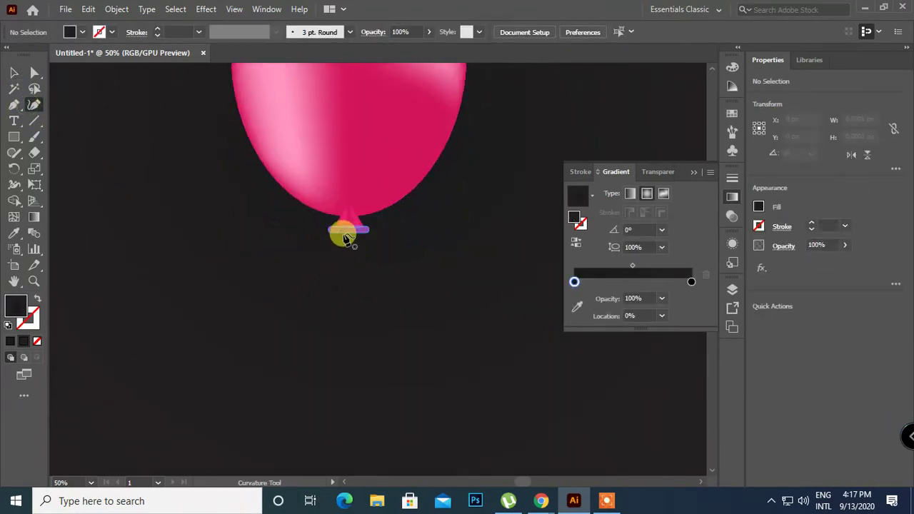
left_click(349, 230)
left_click(395, 305)
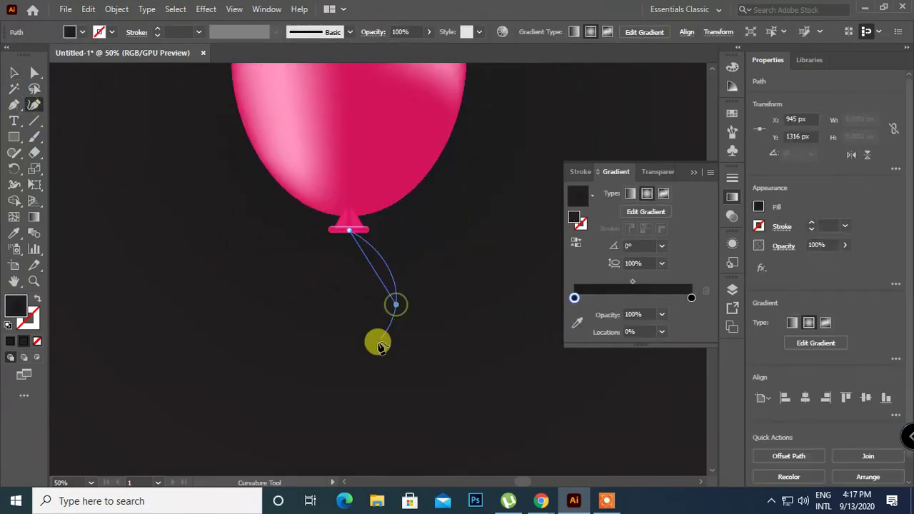
scroll(359, 365, "down", 2)
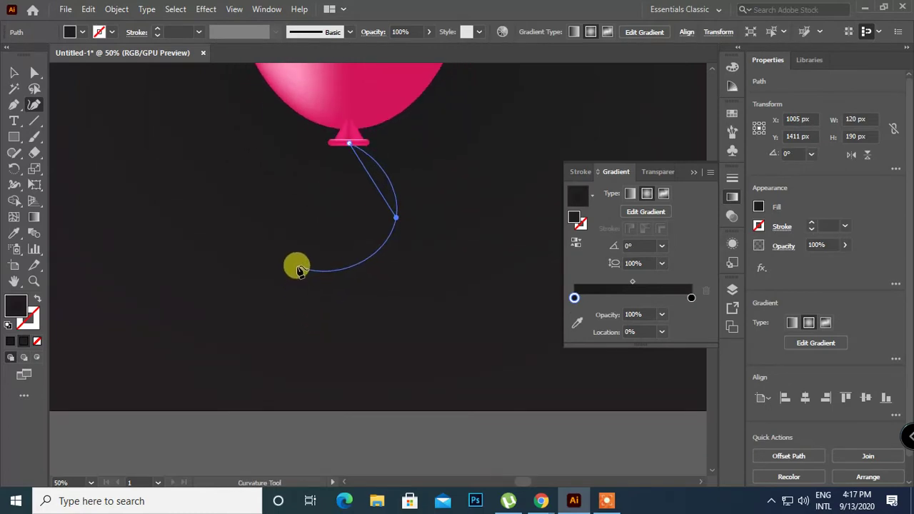
left_click(297, 266)
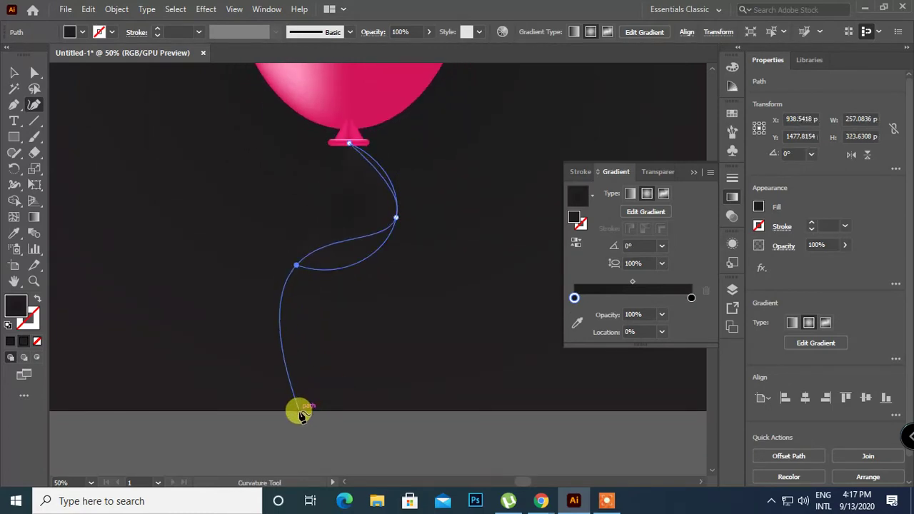
left_click(300, 412)
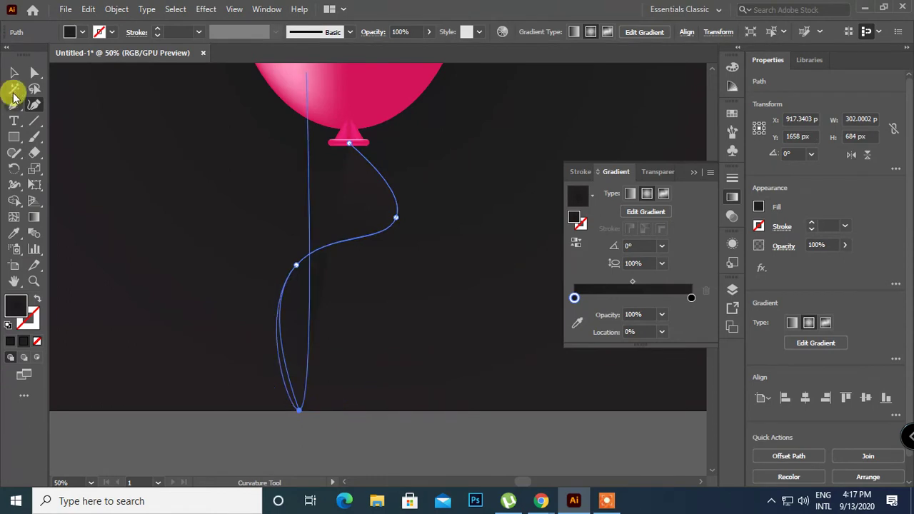
left_click(14, 73)
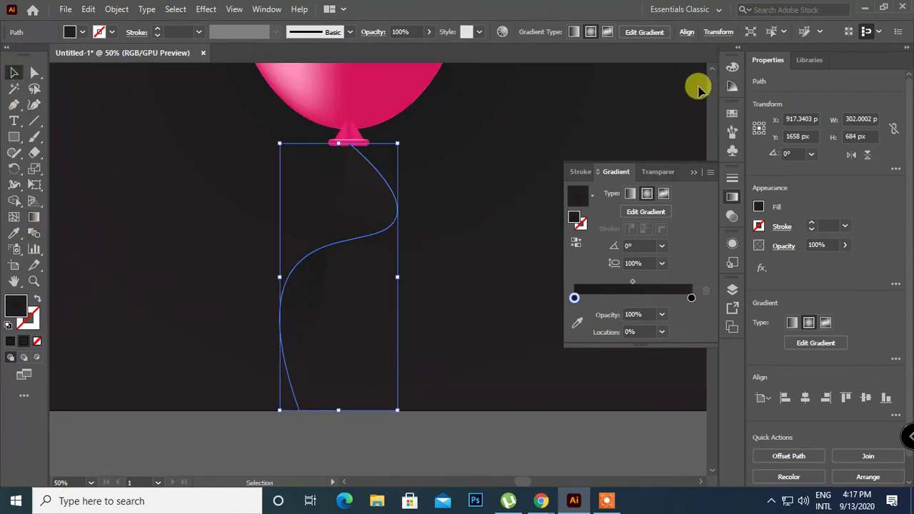
Give the string a crimson stroke of 12 pt with no fill.
left_click(731, 116)
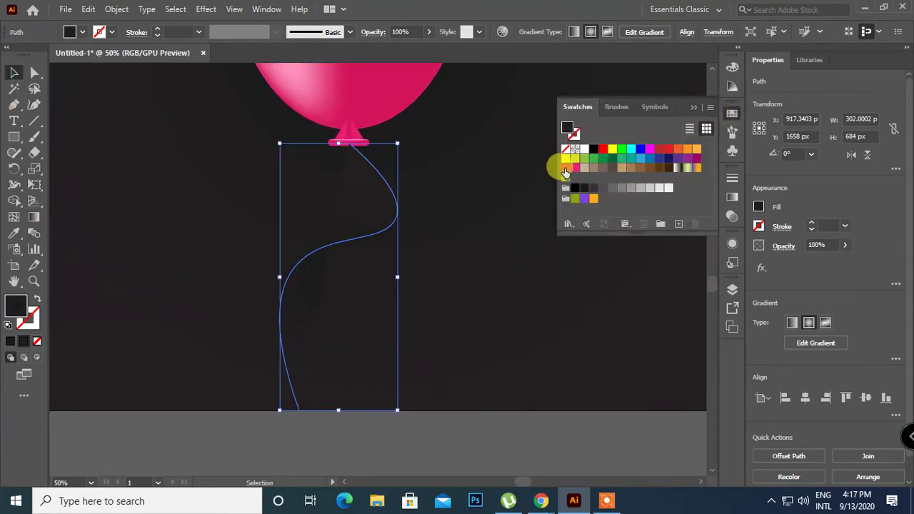
left_click(565, 167)
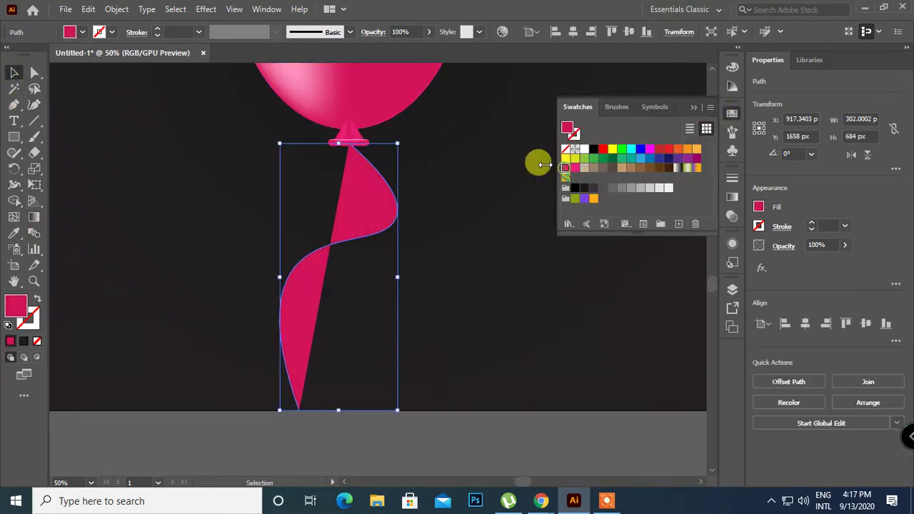
left_click(34, 302)
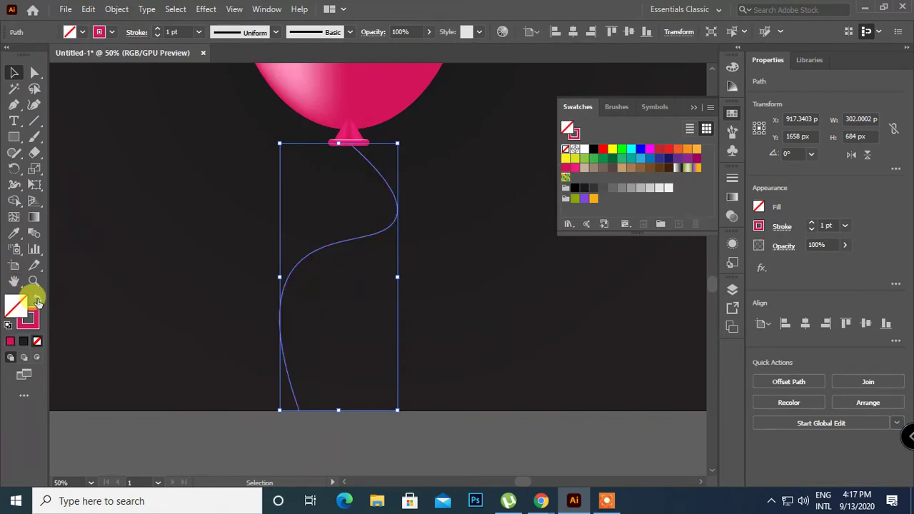
left_click(173, 32)
scroll(173, 31, "up", 11)
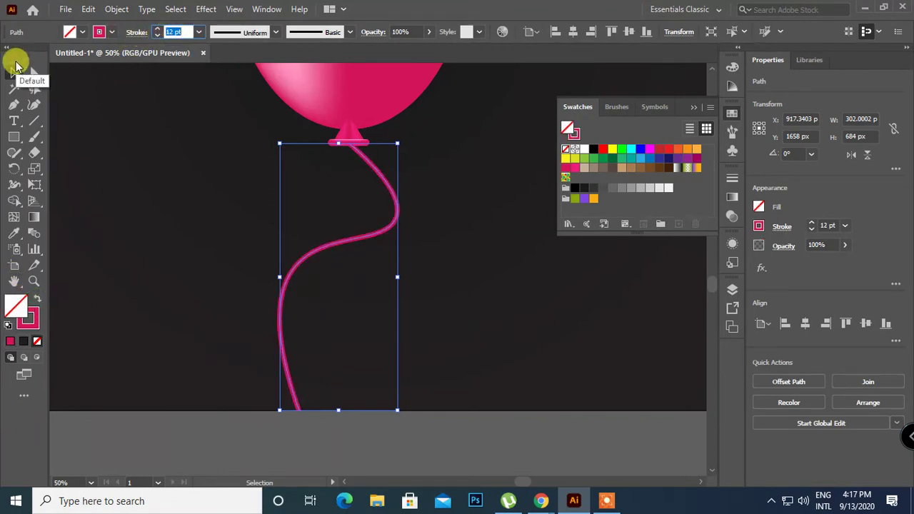
left_click(138, 157)
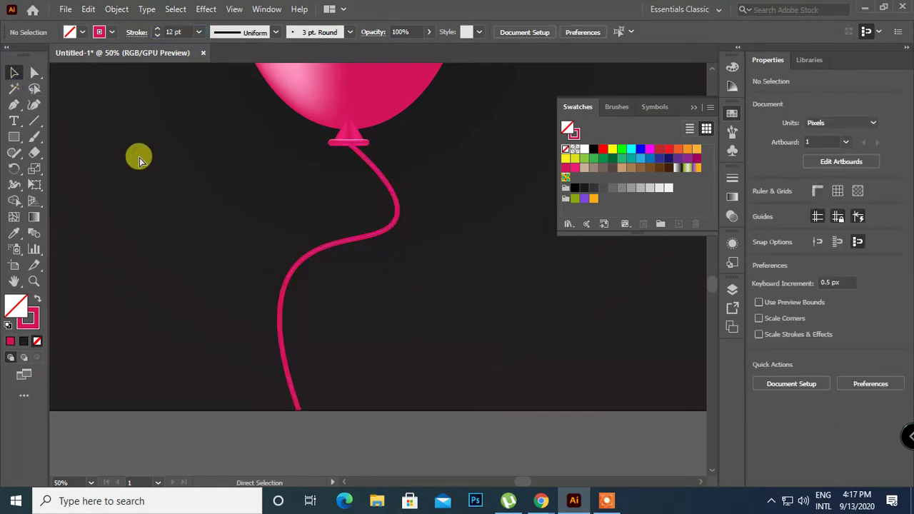
Apply a radial gradient to the string's stroke, running from the R=212 G=20 B=90 swatch to a dark magenta swatch.
key("ctrl+plus")
left_click_drag(138, 157, 347, 404)
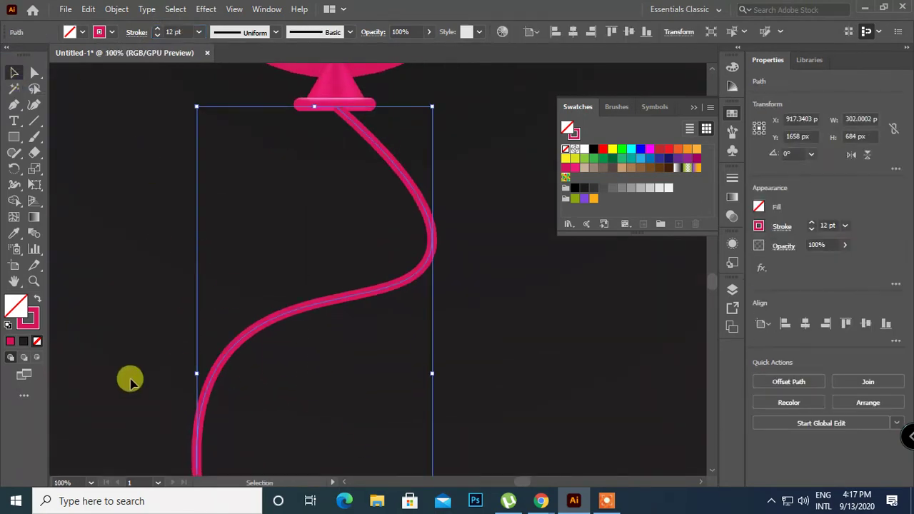
left_click(10, 340)
left_click(23, 341)
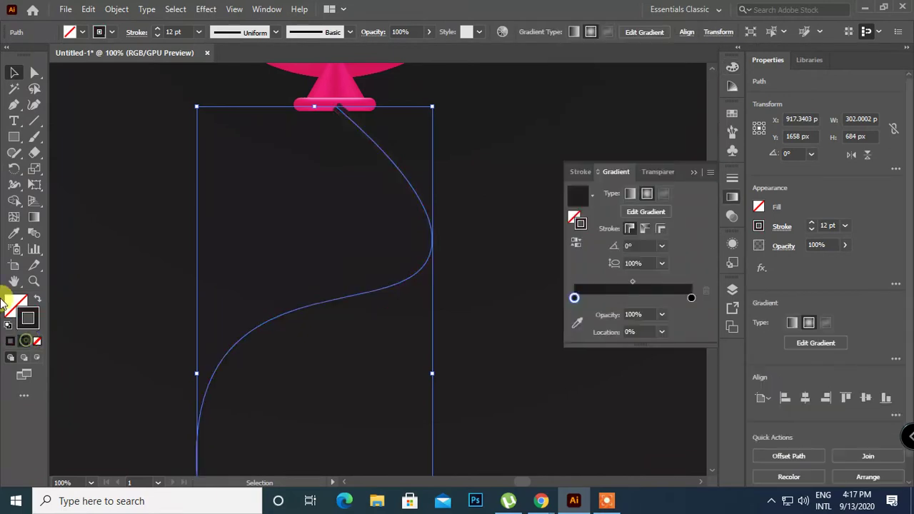
double_click(691, 300)
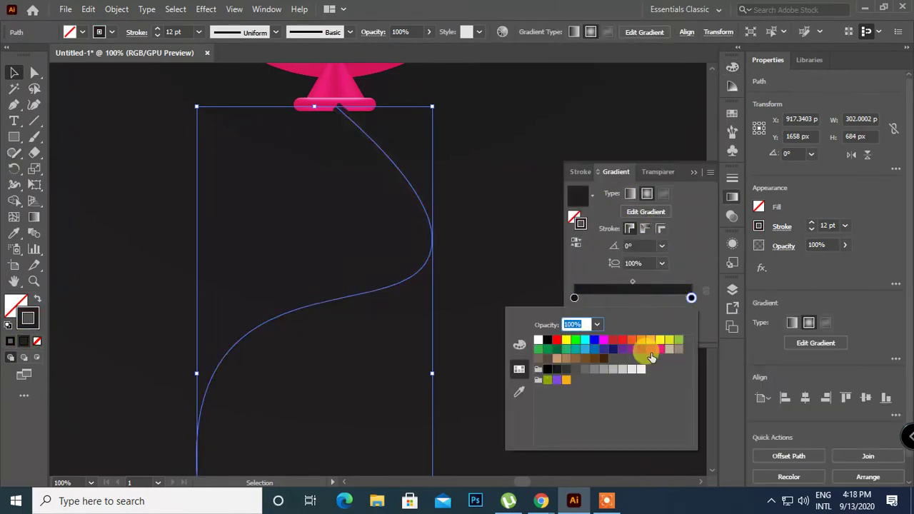
left_click(641, 352)
left_click(571, 299)
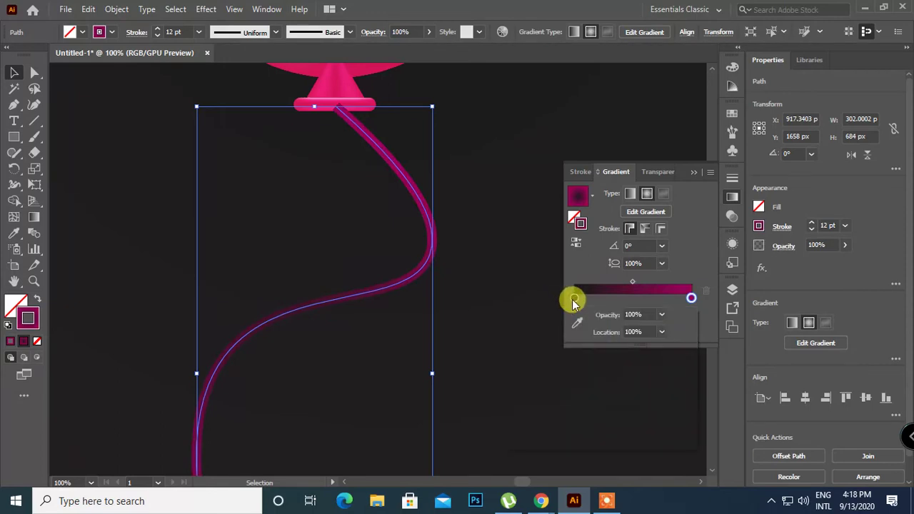
double_click(573, 298)
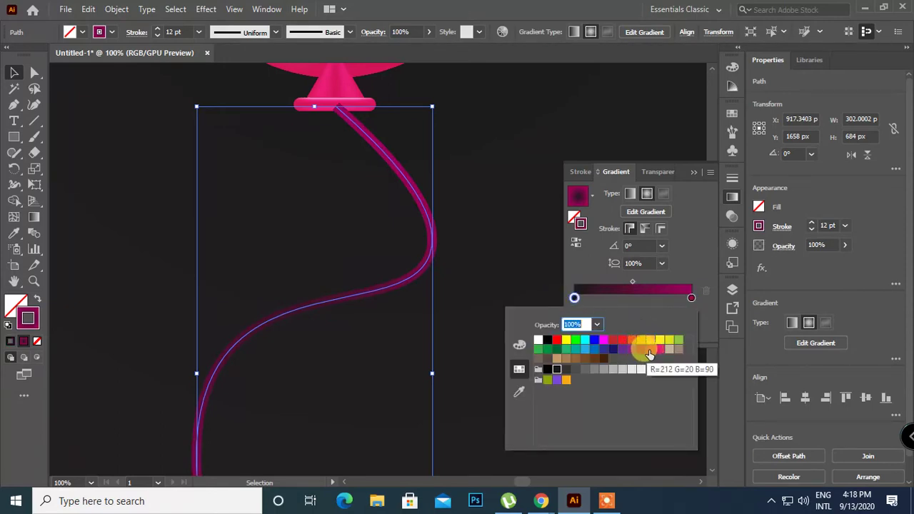
left_click(648, 349)
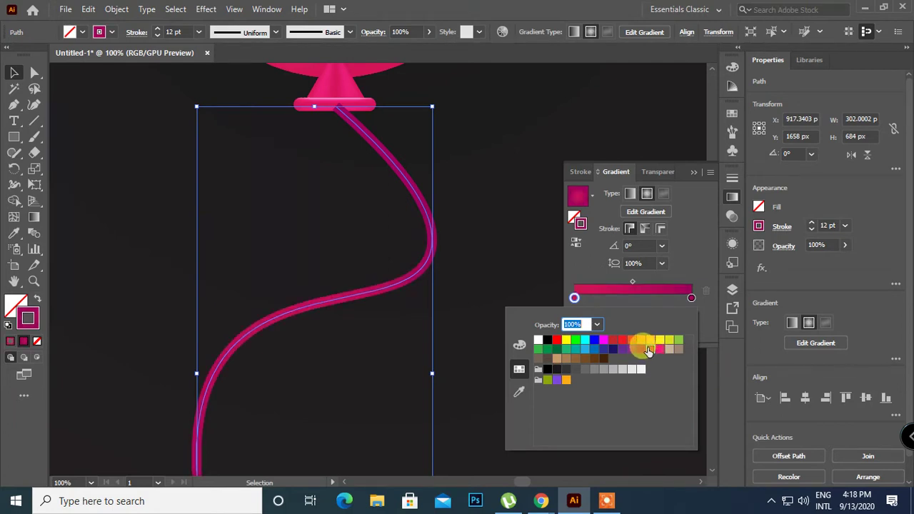
Apply the string's gradient across the stroke and deselect the path.
left_click(659, 230)
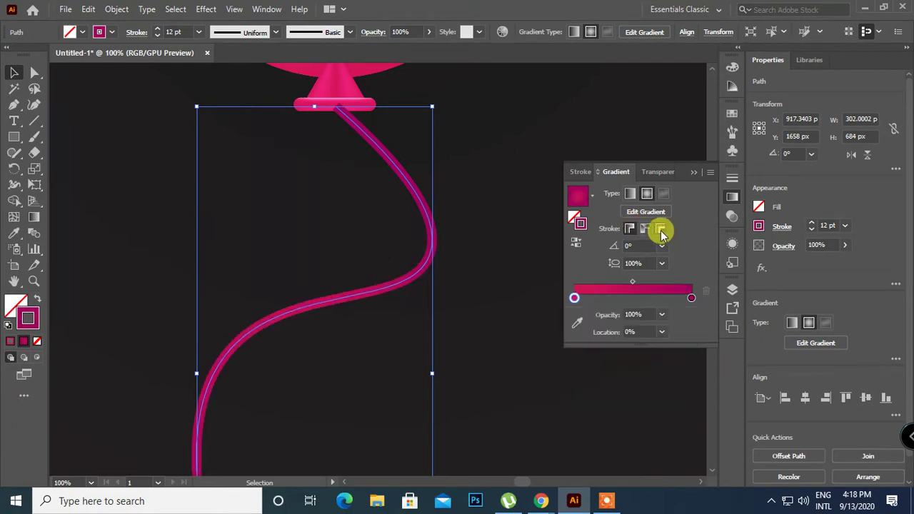
left_click(659, 229)
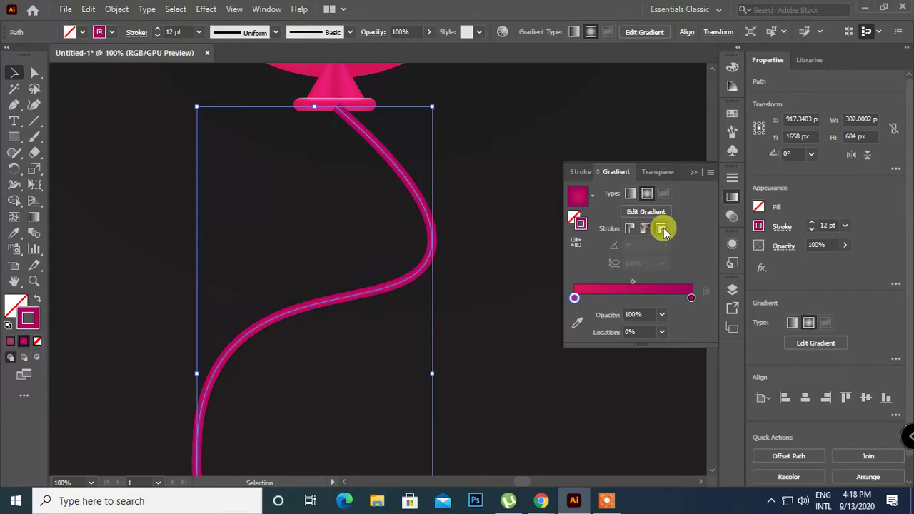
left_click(497, 279)
scroll(500, 287, "down", 1)
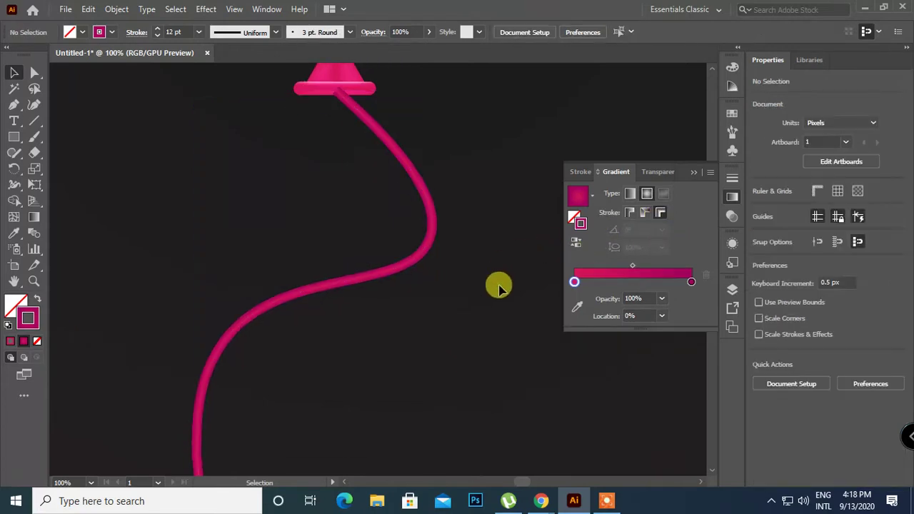
scroll(498, 287, "down", 3)
scroll(497, 287, "up", 5)
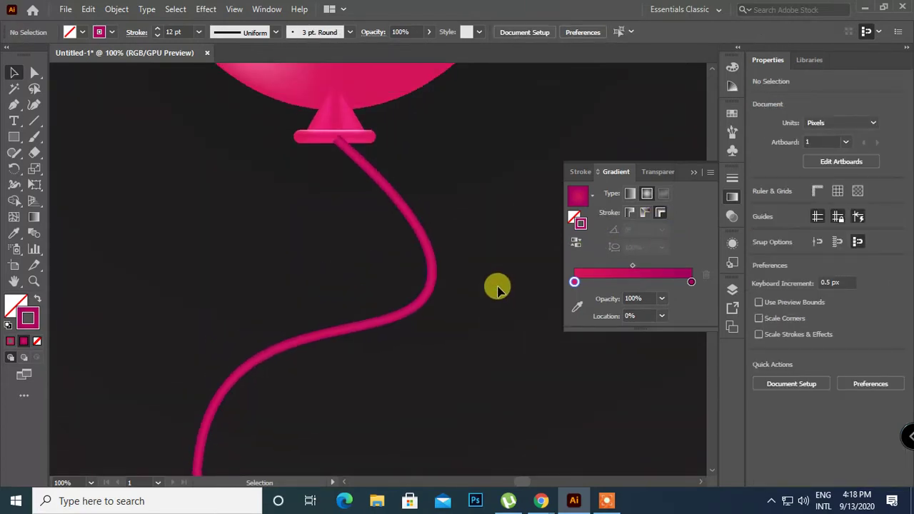
Place the string behind the balloon's rim in the stacking order.
left_click_drag(446, 205, 321, 287)
key("a")
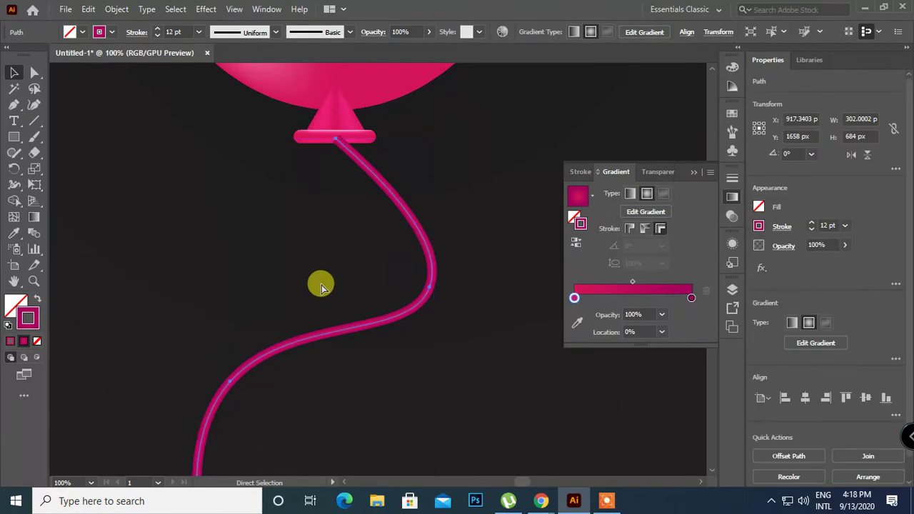
key("v")
left_click(454, 163)
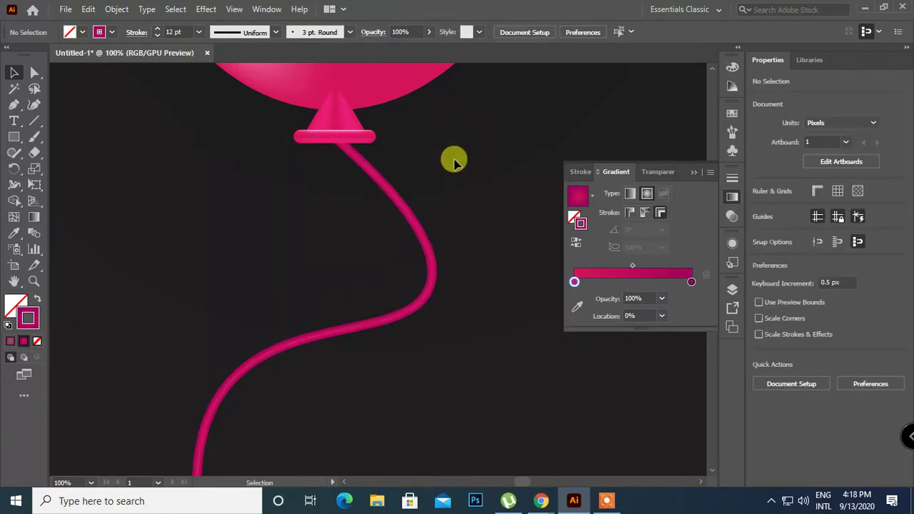
Examine the whole balloon with its string on the dark artboard and collapse the gradient settings.
key("ctrl+minus")
key("ctrl+minus")
key("ctrl+minus")
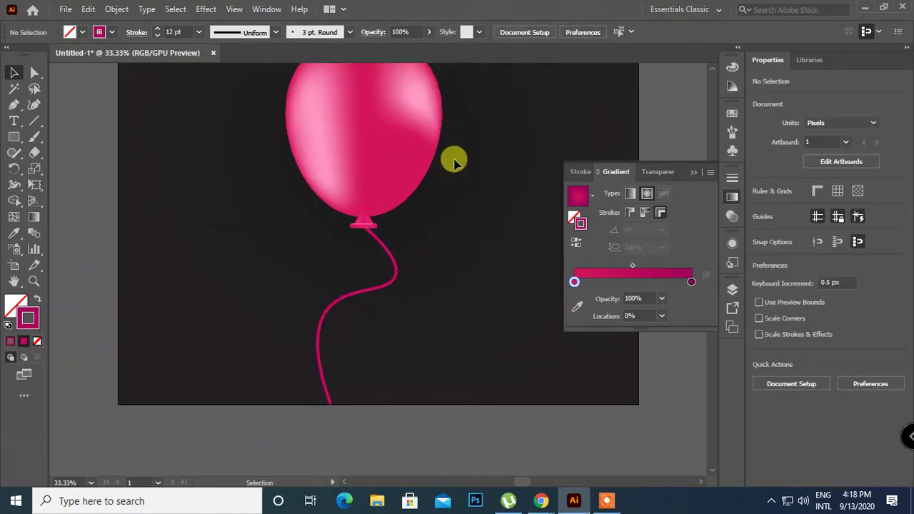
key("ctrl+minus")
left_click_drag(449, 158, 446, 232)
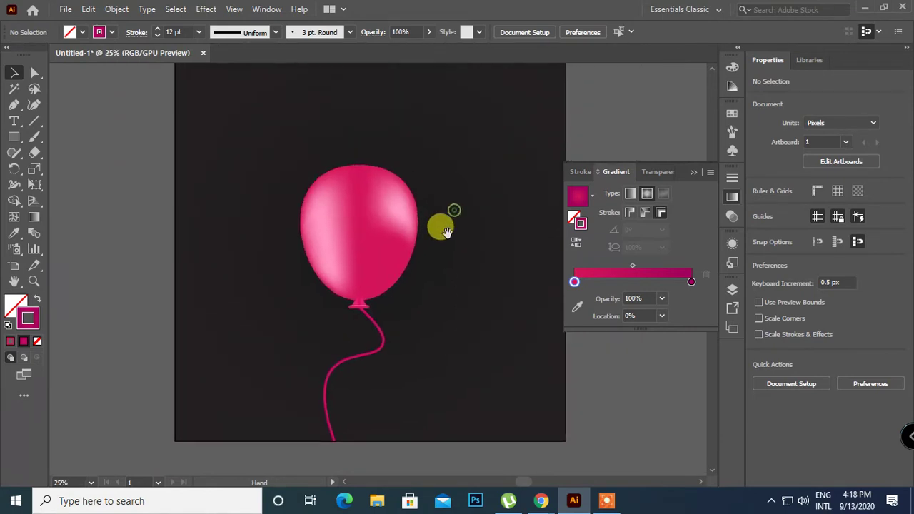
left_click(693, 172)
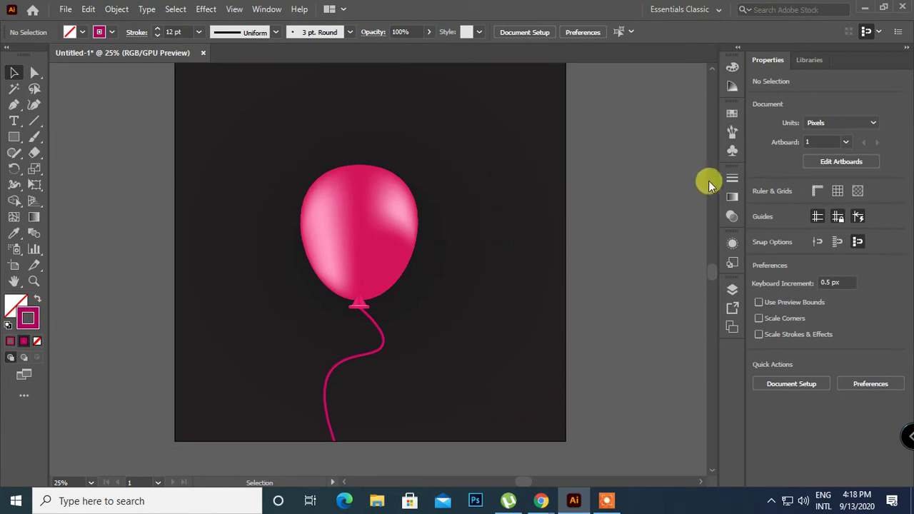
Check the Google Meet call in Chrome and minimize its window.
mouse_move(540, 500)
left_click(458, 454)
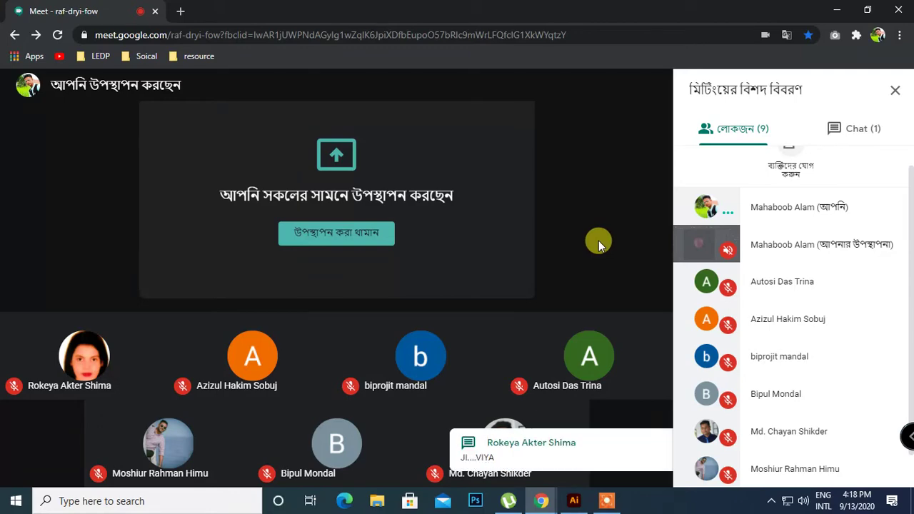
left_click(840, 13)
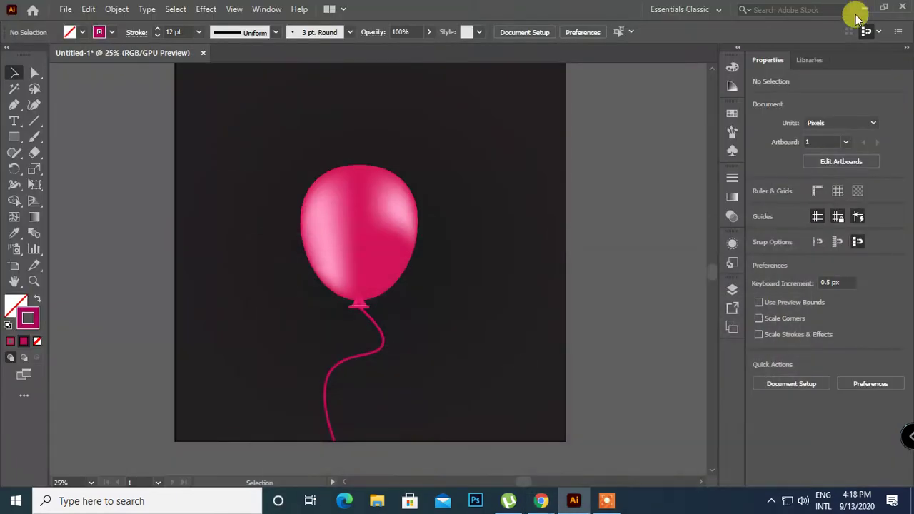
Minimize Illustrator and open the happy birthday balloon image from the desktop.
left_click(865, 9)
left_click(583, 199)
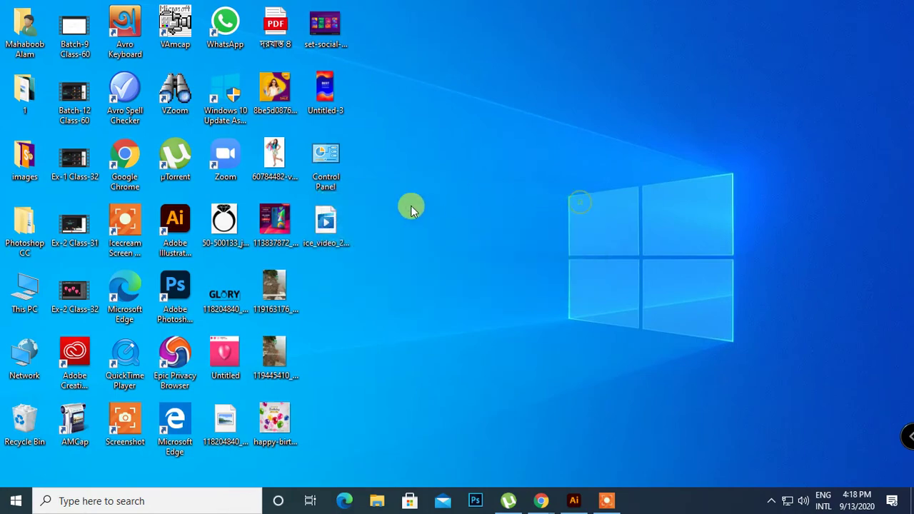
double_click(275, 421)
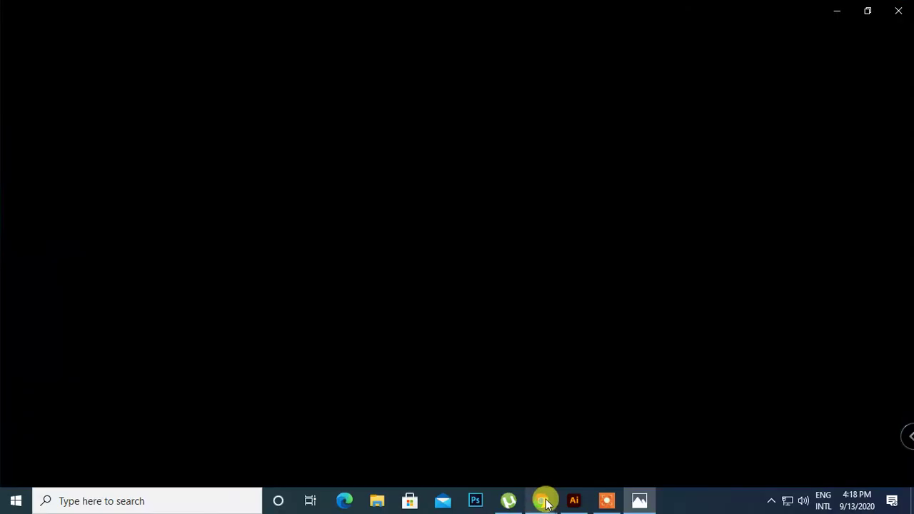
Switch to the Google Meet call in Chrome and stop the current presentation.
mouse_move(544, 499)
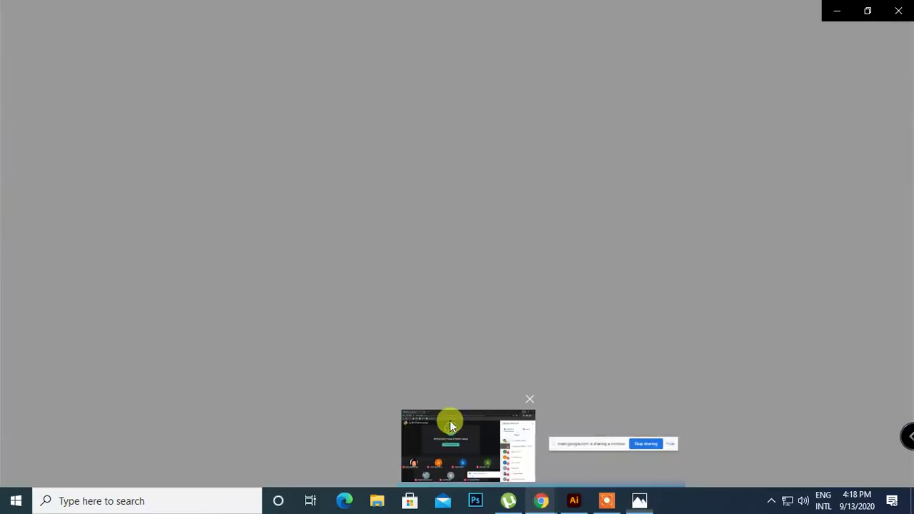
left_click(449, 420)
left_click(577, 452)
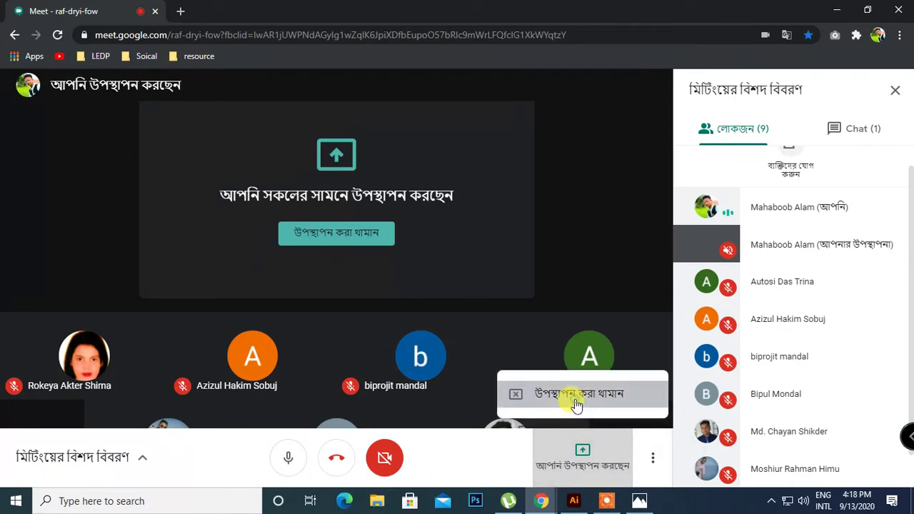
left_click(582, 453)
Present the Photos window with the birthday balloon image to the Google Meet call.
left_click(580, 457)
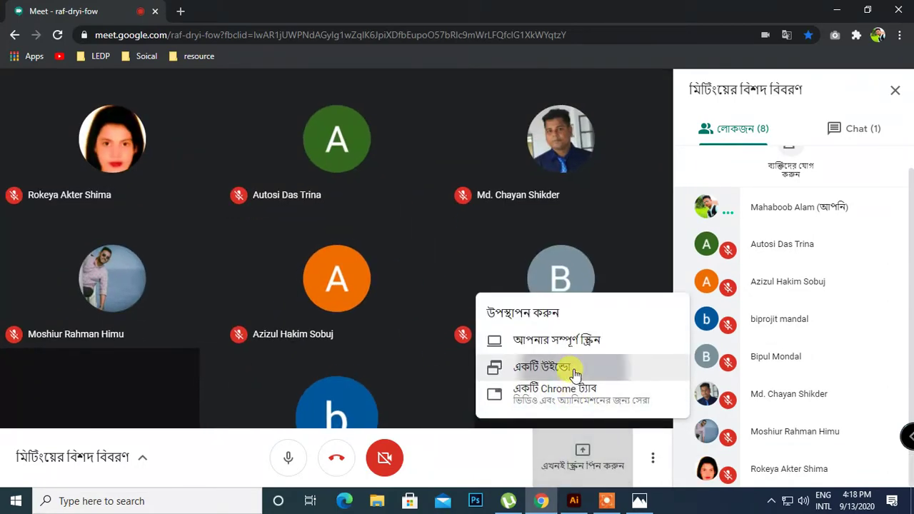
left_click(573, 365)
left_click(358, 240)
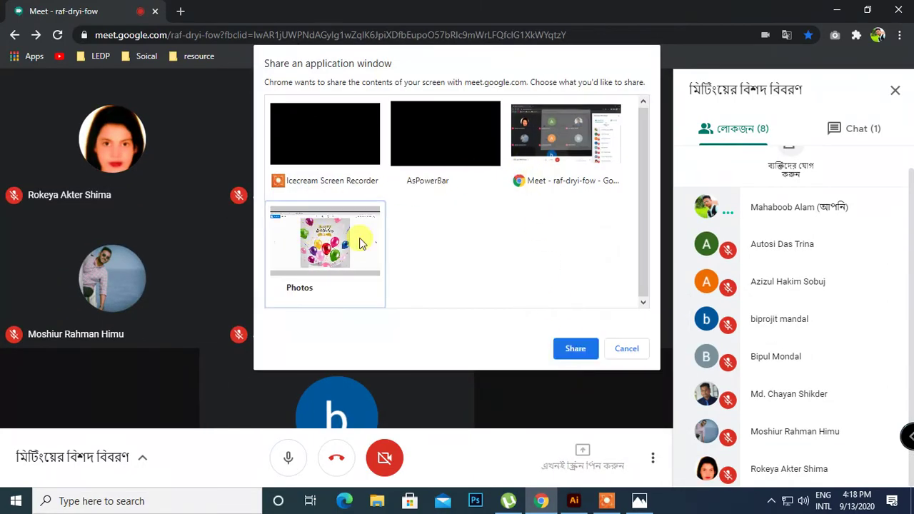
left_click(579, 349)
left_click(571, 468)
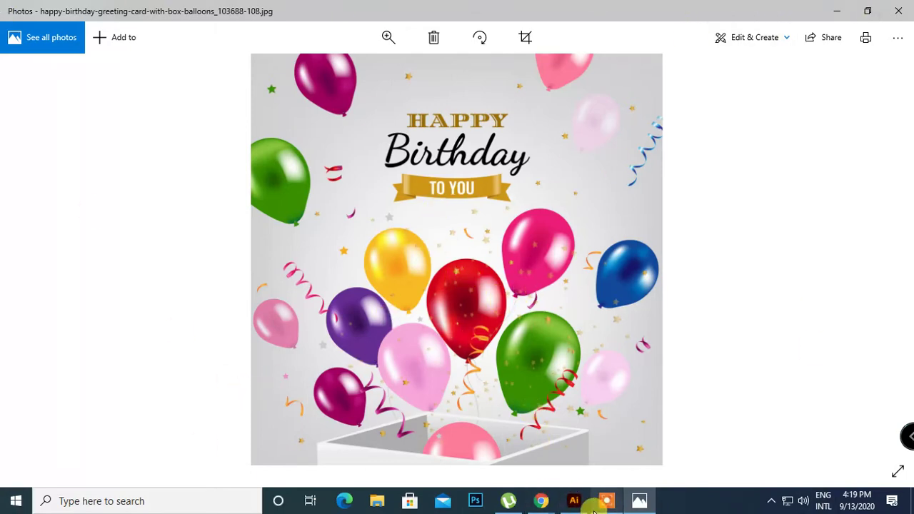
Check the running presentation in the Google Meet call and return to the birthday image in Photos.
mouse_move(540, 501)
left_click(466, 443)
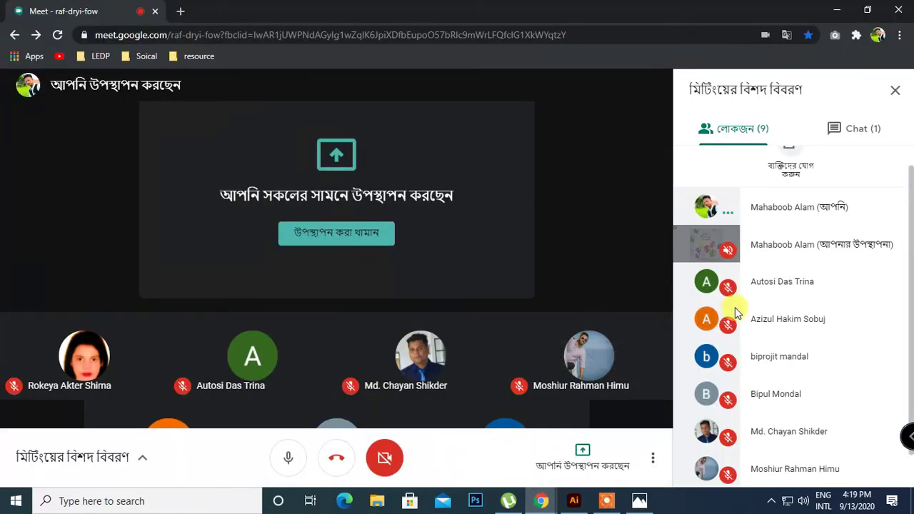
left_click(568, 493)
left_click(639, 496)
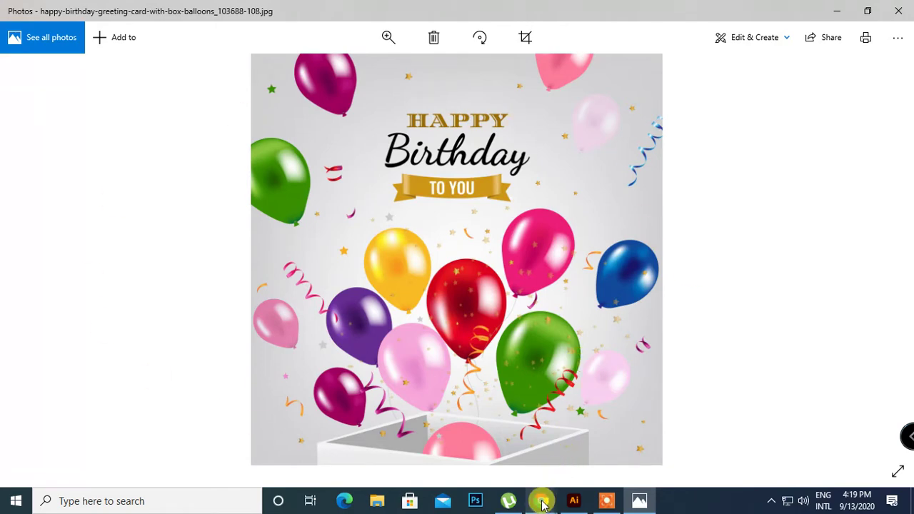
Switch to the Google Meet call, mute and unmute the microphone, and look through the participant list.
mouse_move(540, 500)
left_click(436, 400)
mouse_move(381, 320)
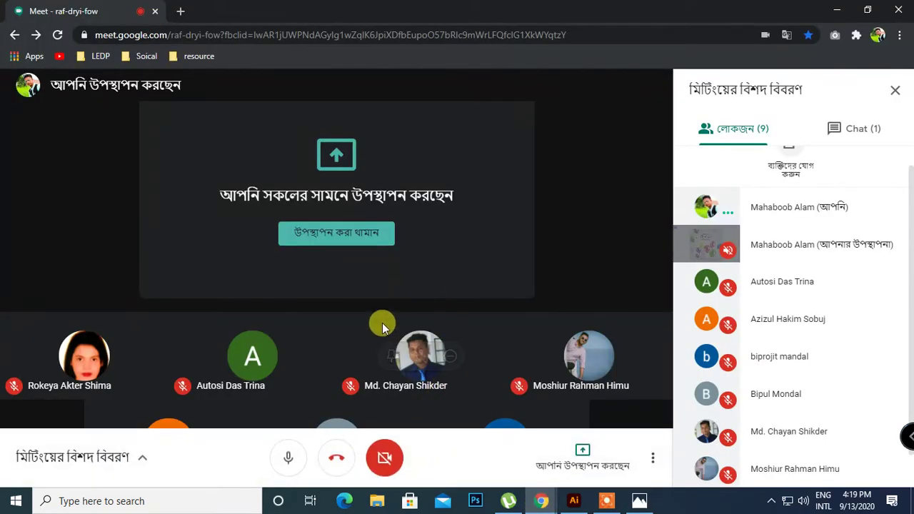
left_click(288, 463)
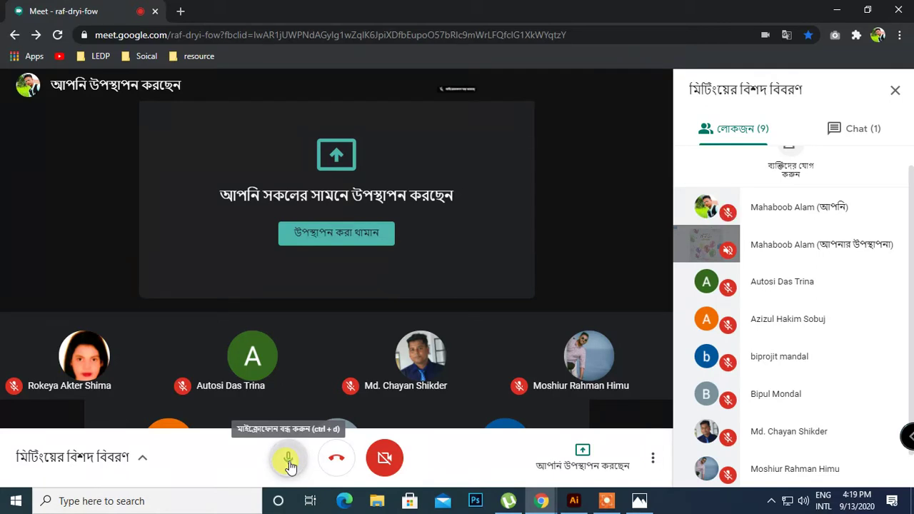
mouse_move(349, 417)
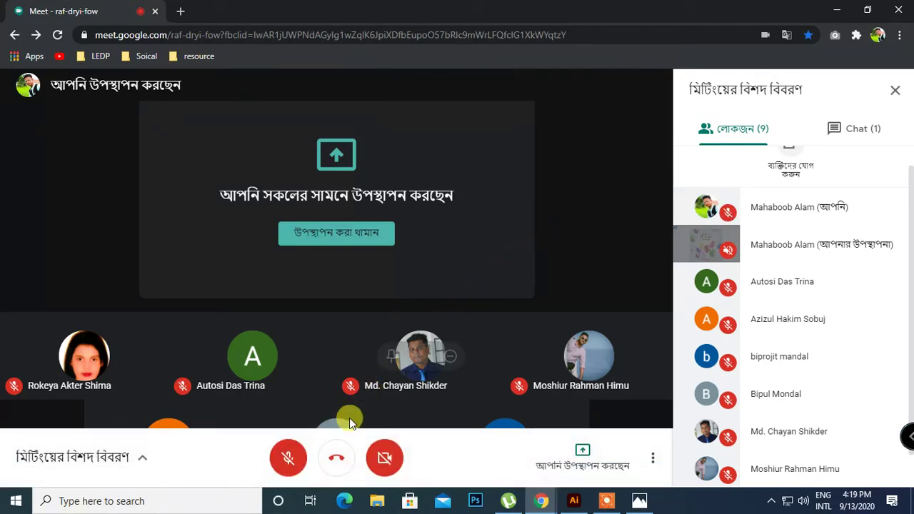
left_click(287, 463)
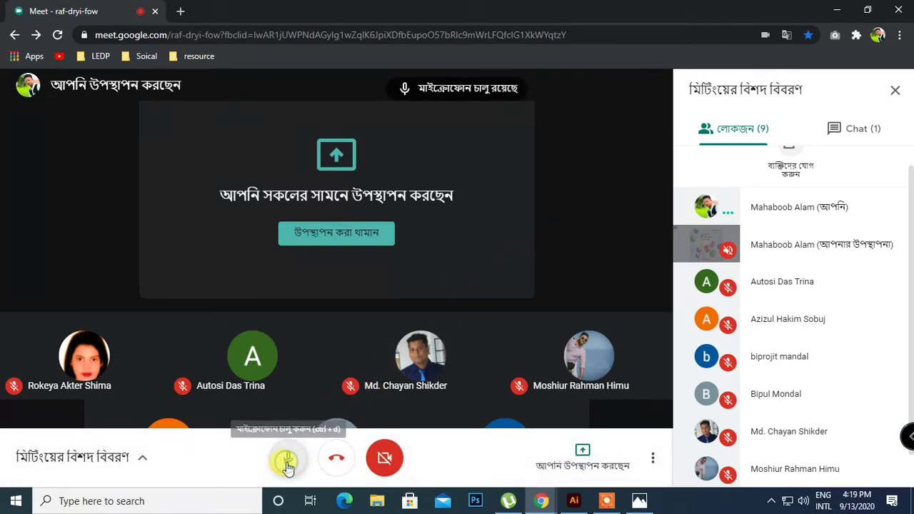
scroll(830, 382, "down", 1)
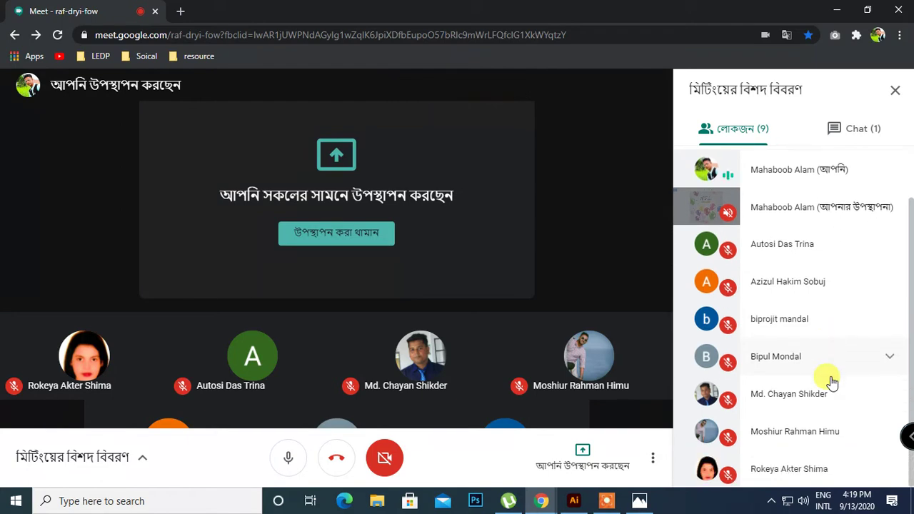
Switch to Photos and examine the lettering and balloons of the birthday image up close.
left_click(638, 501)
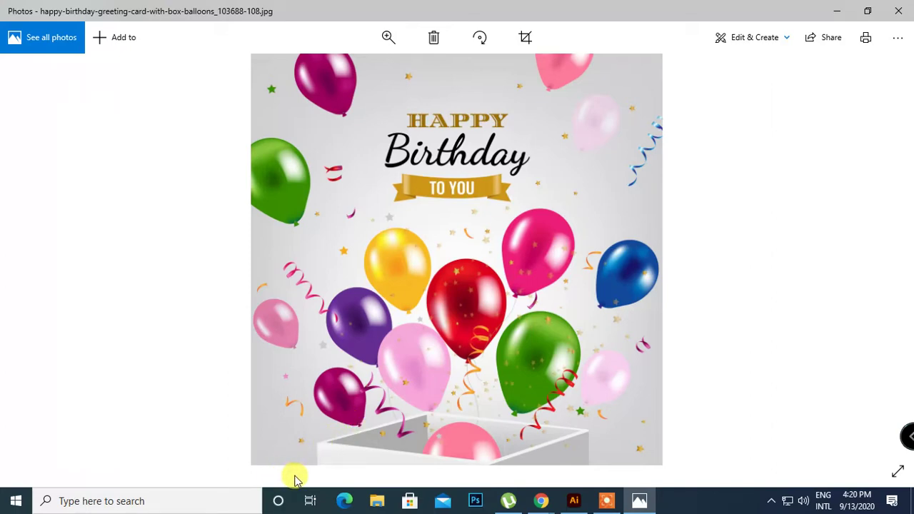
left_click(539, 502)
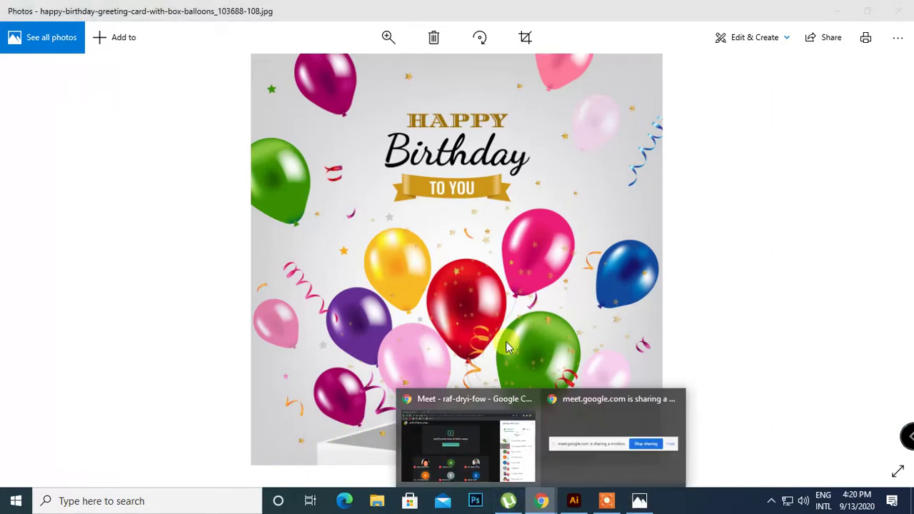
left_click(576, 281)
scroll(423, 161, "up", 3)
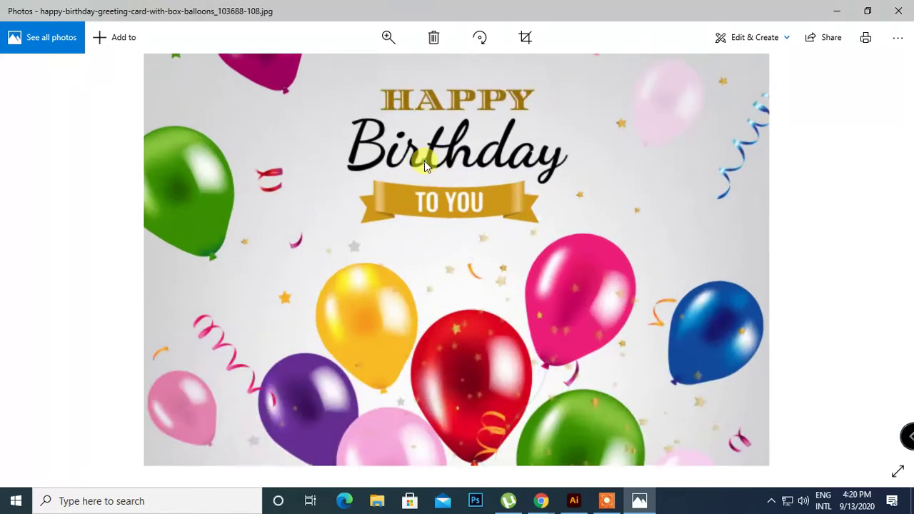
left_click_drag(424, 160, 426, 190)
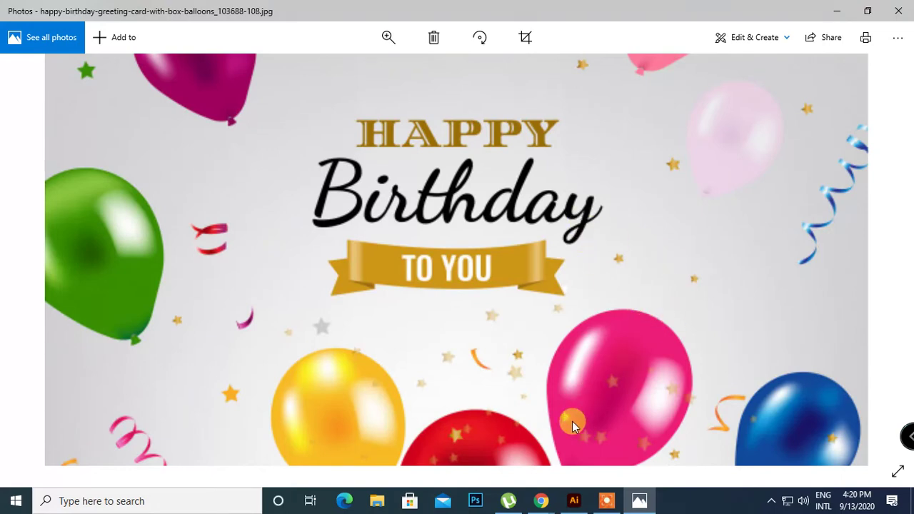
scroll(582, 262, "down", 1)
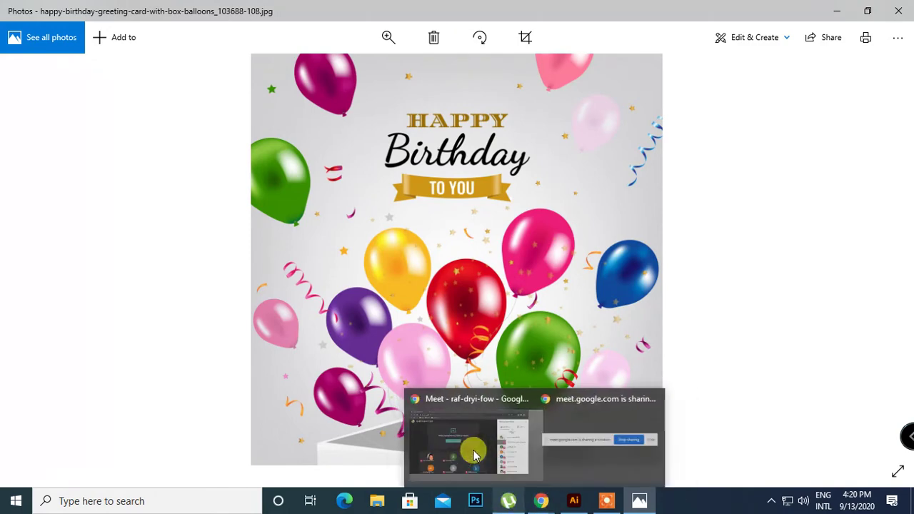
Switch to the Google Meet call in Chrome and stop presenting the Photos window.
mouse_move(540, 500)
left_click(466, 412)
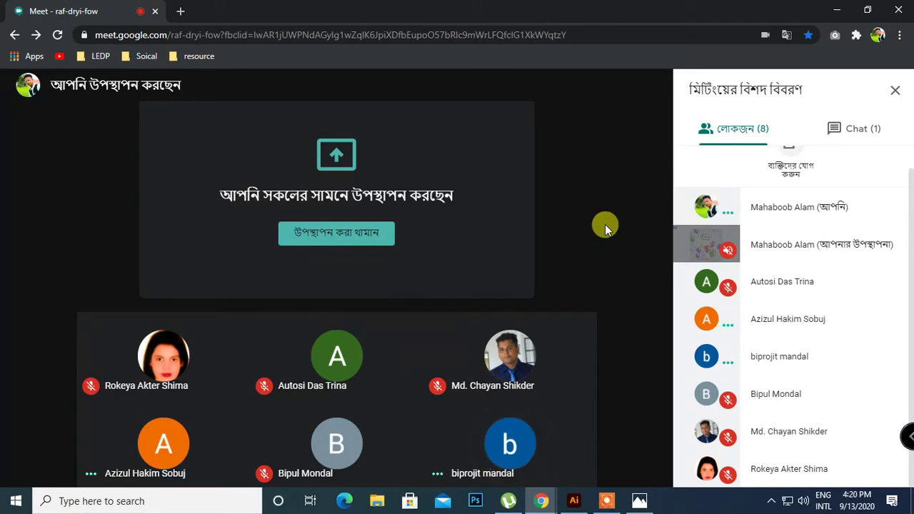
mouse_move(587, 387)
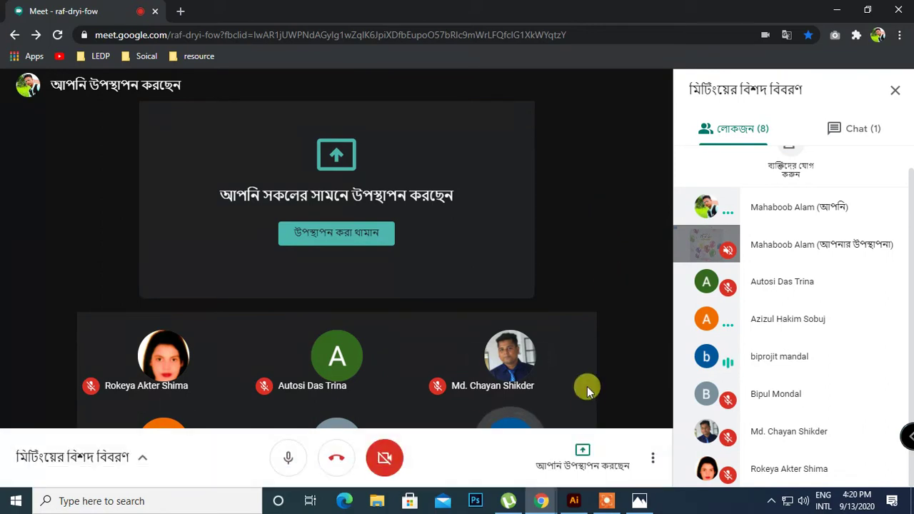
left_click(591, 451)
left_click(589, 394)
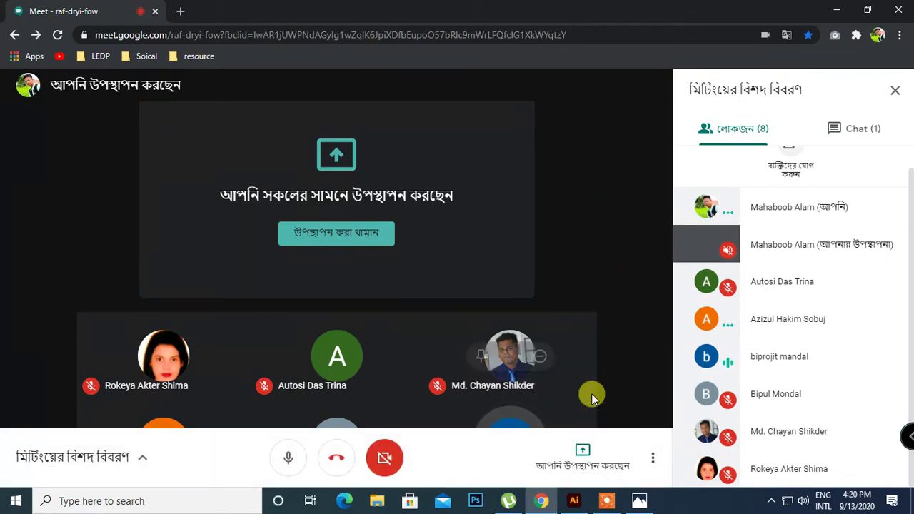
Present the Illustrator window with the Untitled-1 balloon document to the call.
left_click(586, 453)
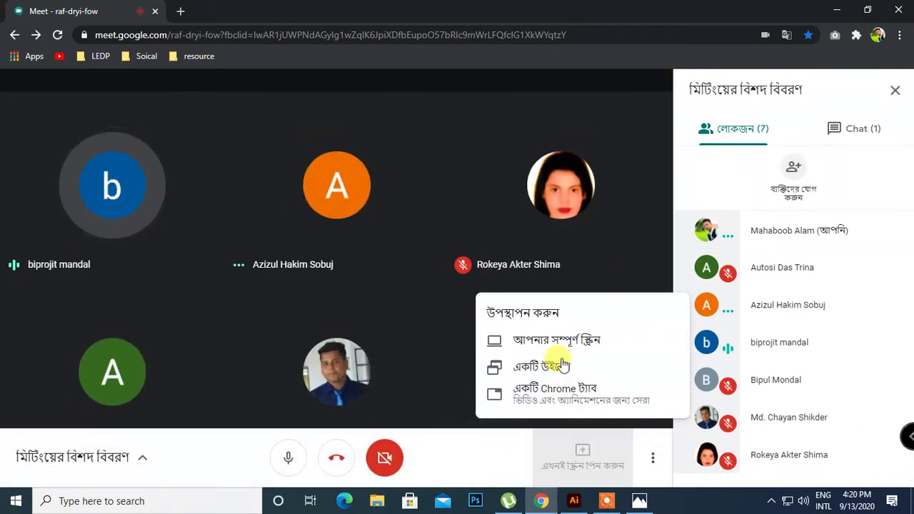
left_click(556, 362)
left_click(445, 246)
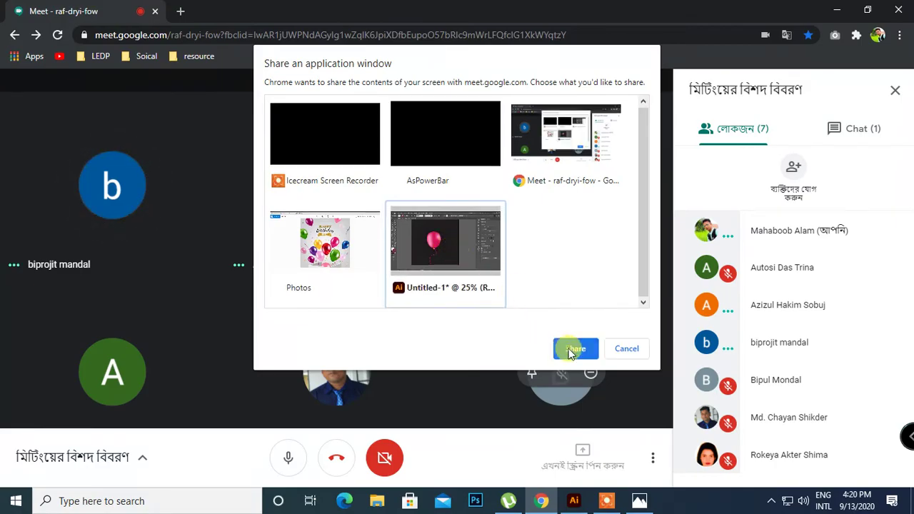
left_click(556, 348)
left_click(570, 466)
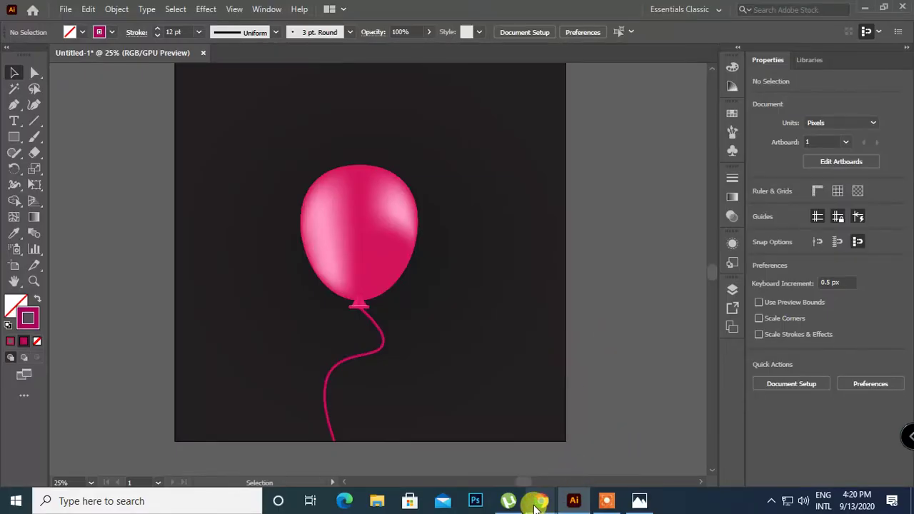
Check in the Google Meet call that the Illustrator window is being presented.
mouse_move(542, 505)
left_click(459, 367)
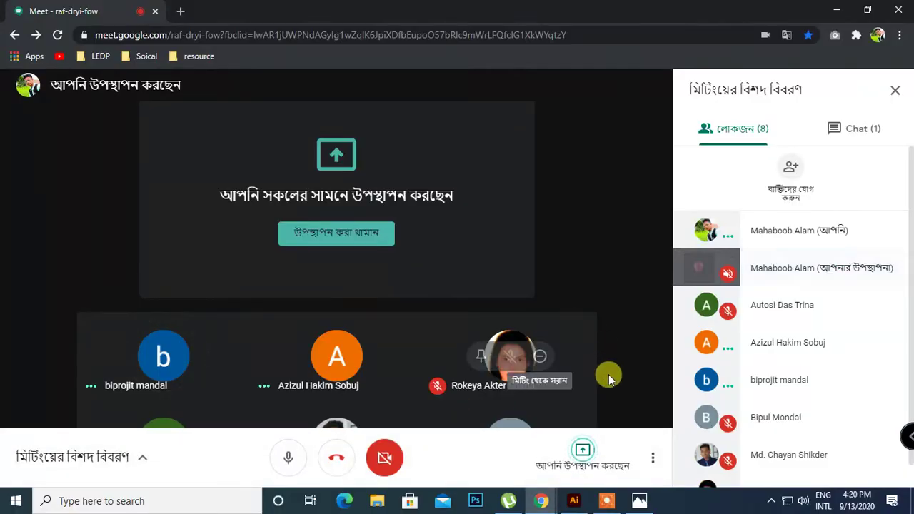
left_click(584, 457)
left_click(596, 247)
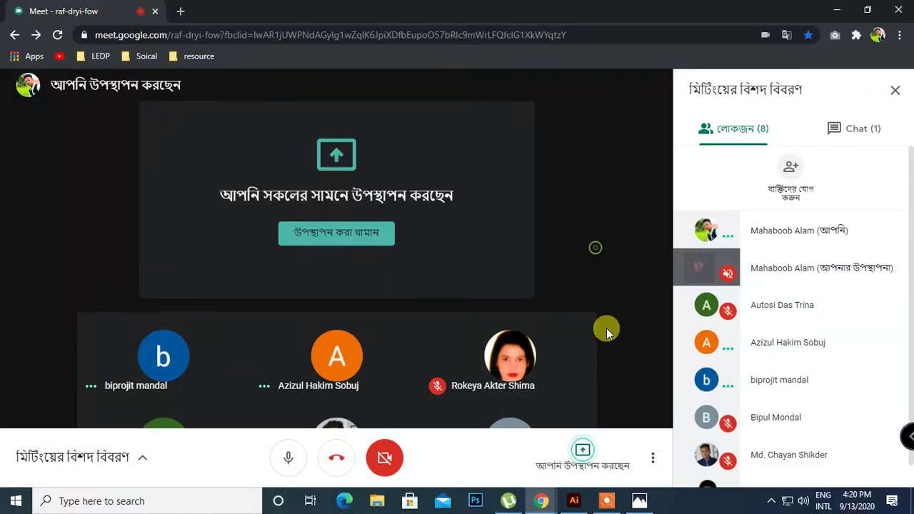
Switch to Illustrator and show the whole balloon with its string at 33.33% magnification.
left_click(574, 500)
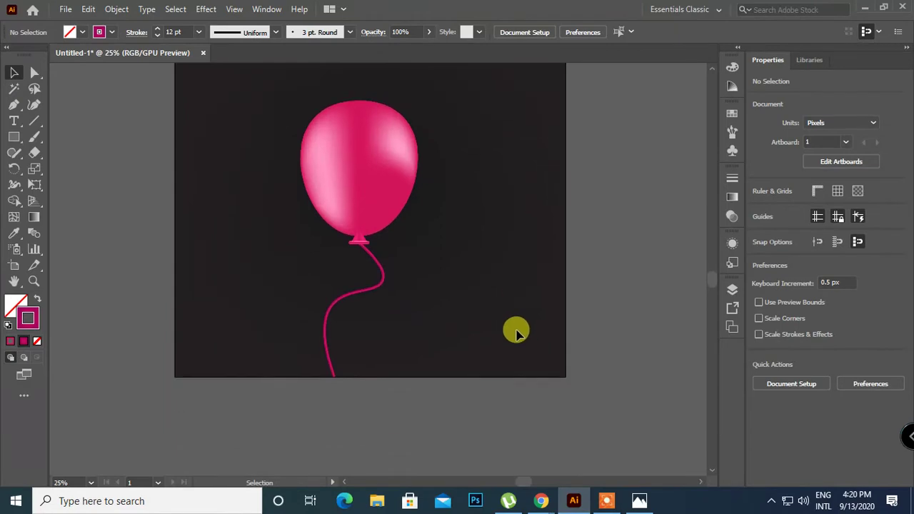
key("ctrl+=")
left_click_drag(493, 239, 496, 272)
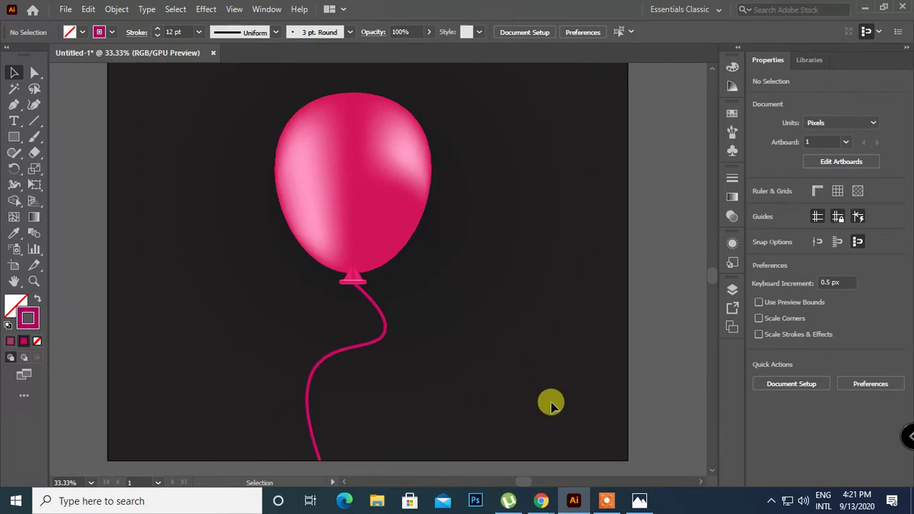
Switch to the Google Meet call in Chrome and stop presenting the Illustrator window.
mouse_move(540, 501)
left_click(464, 445)
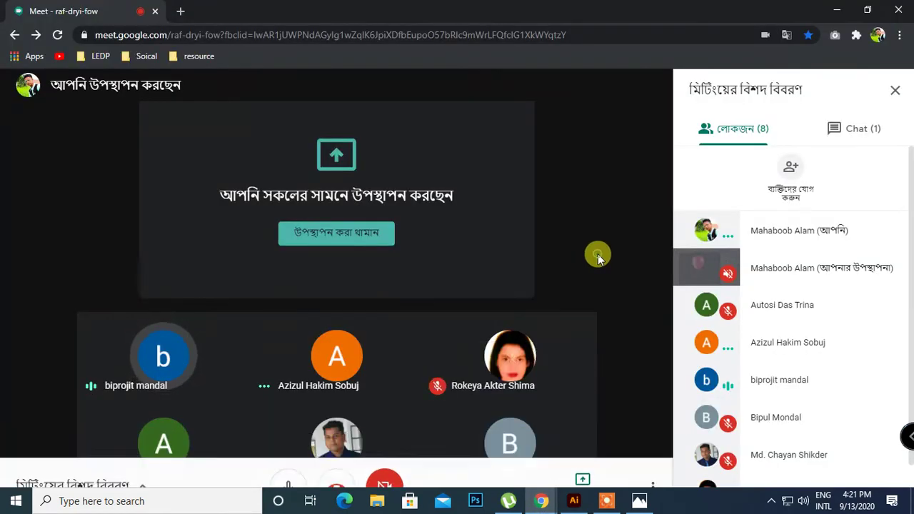
left_click(589, 465)
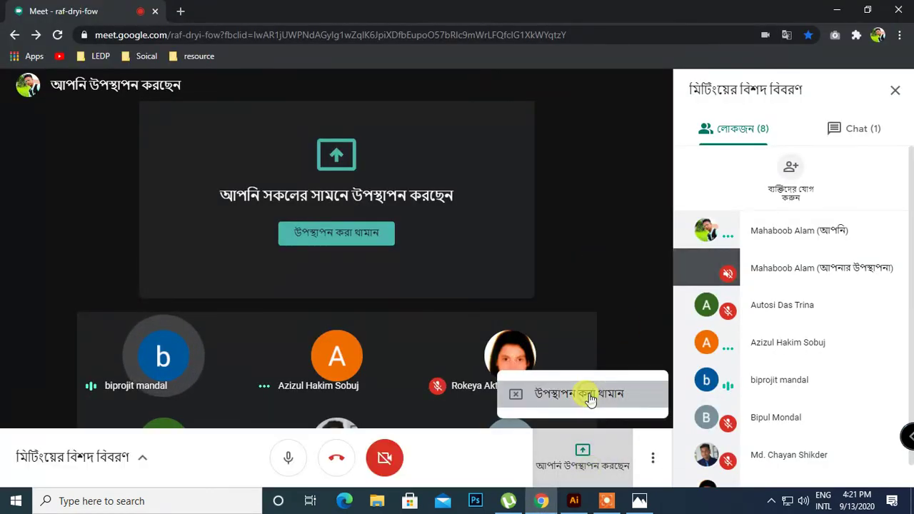
left_click(590, 397)
Share the Photos window with the birthday balloon image as the call's new presentation.
left_click(581, 453)
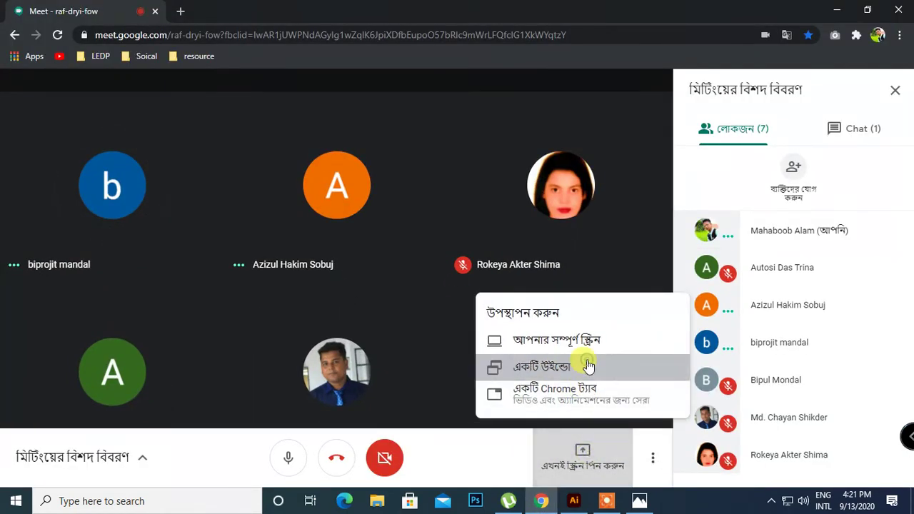
left_click(586, 368)
left_click(441, 253)
left_click(555, 347)
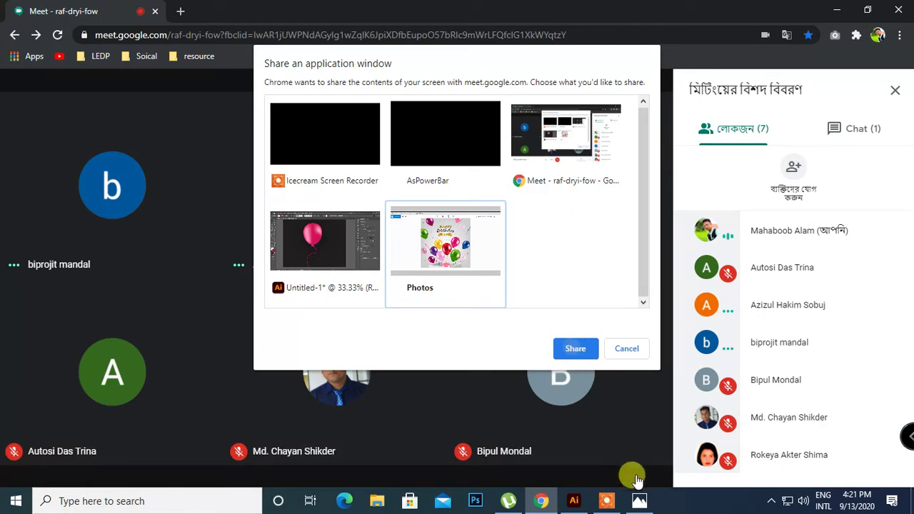
Switch to Photos, examine the lettering and balloons up close, and restore the full image view.
left_click(639, 499)
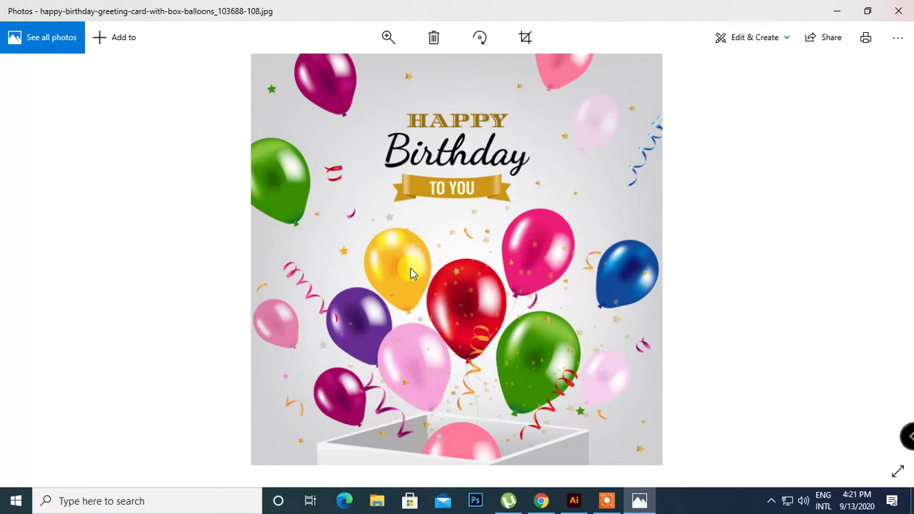
scroll(383, 147, "up", 2)
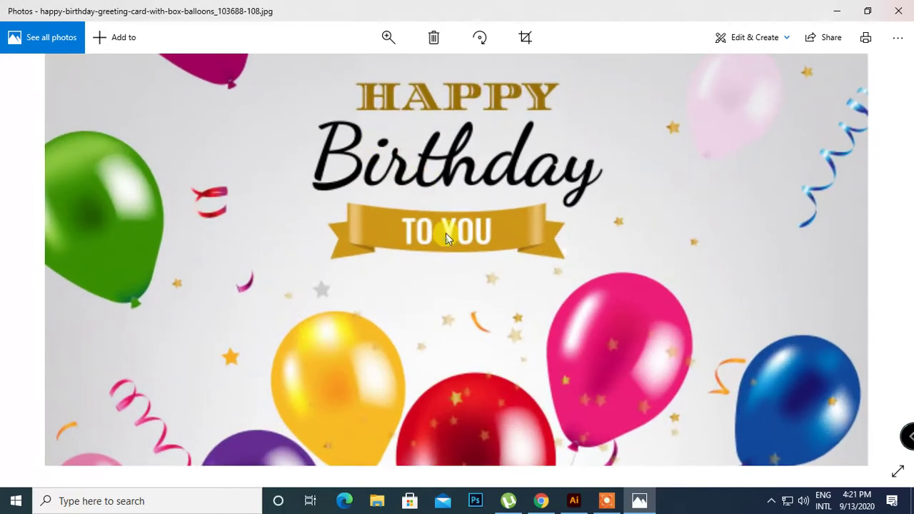
scroll(455, 254, "down", 1)
scroll(466, 277, "down", 4)
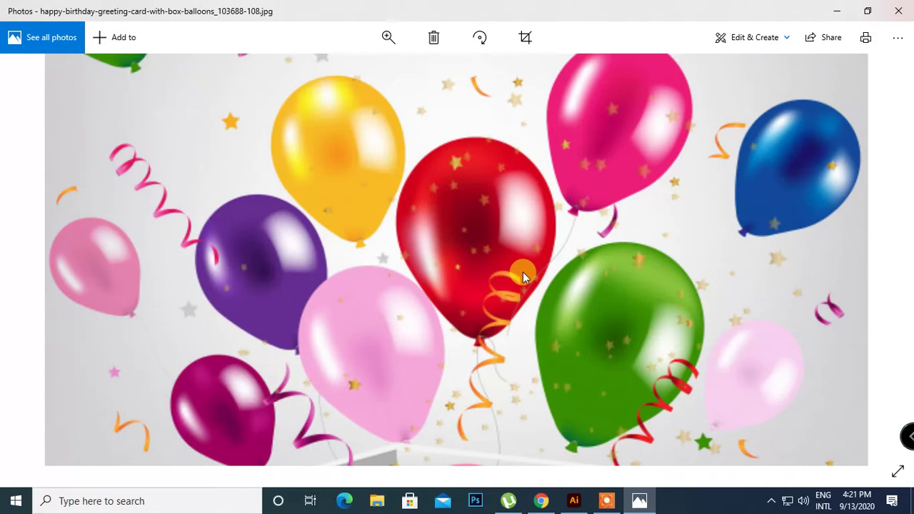
double_click(346, 179)
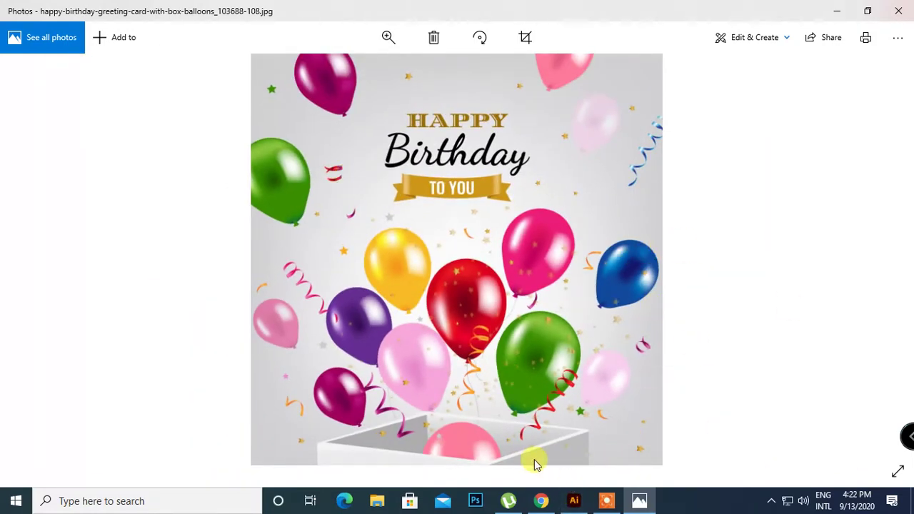
Switch to the Google Meet call in Chrome and try to share the Photos window.
left_click(541, 500)
left_click(492, 292)
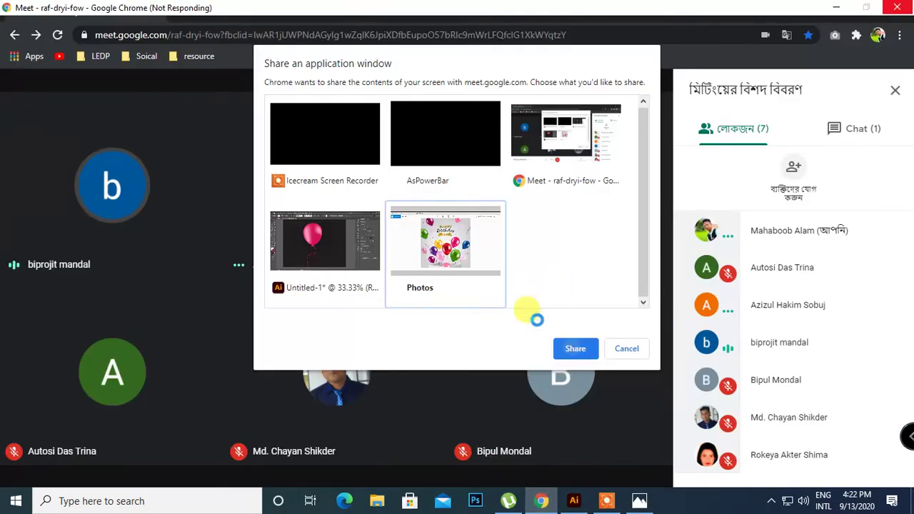
left_click(571, 347)
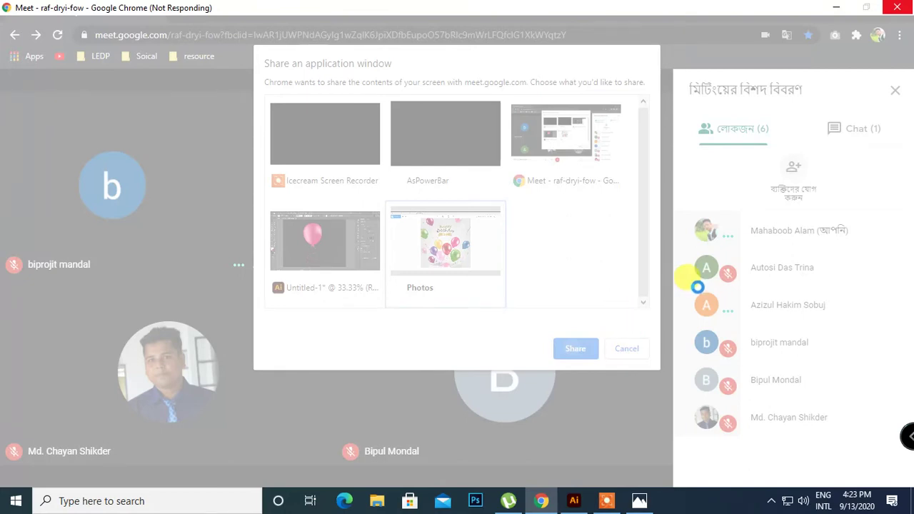
Force-close the unresponsive Chrome window and relaunch Chrome with its previous pages restored.
left_click(902, 9)
left_click(412, 260)
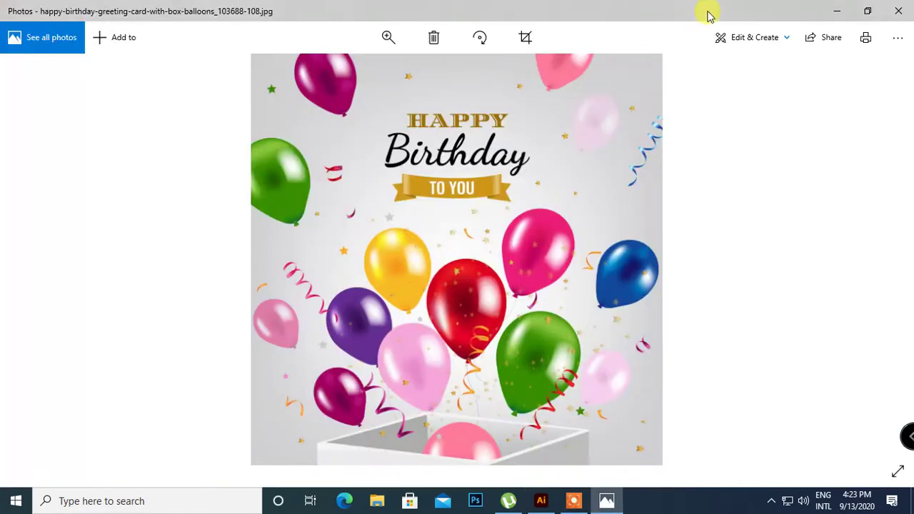
left_click(837, 11)
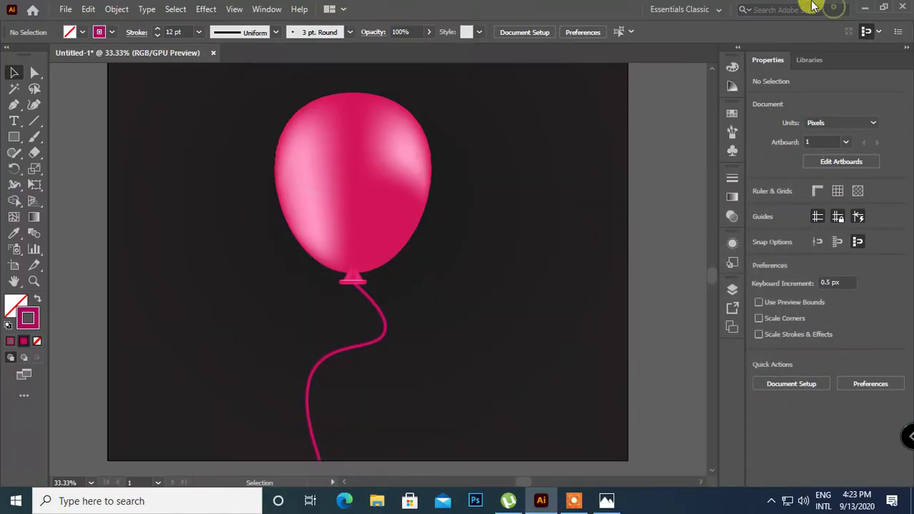
left_click(854, 7)
double_click(125, 161)
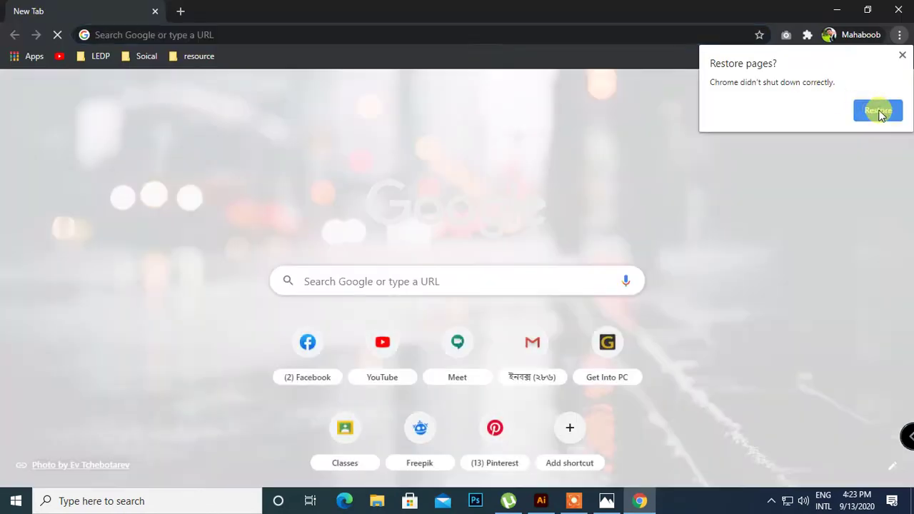
left_click(877, 108)
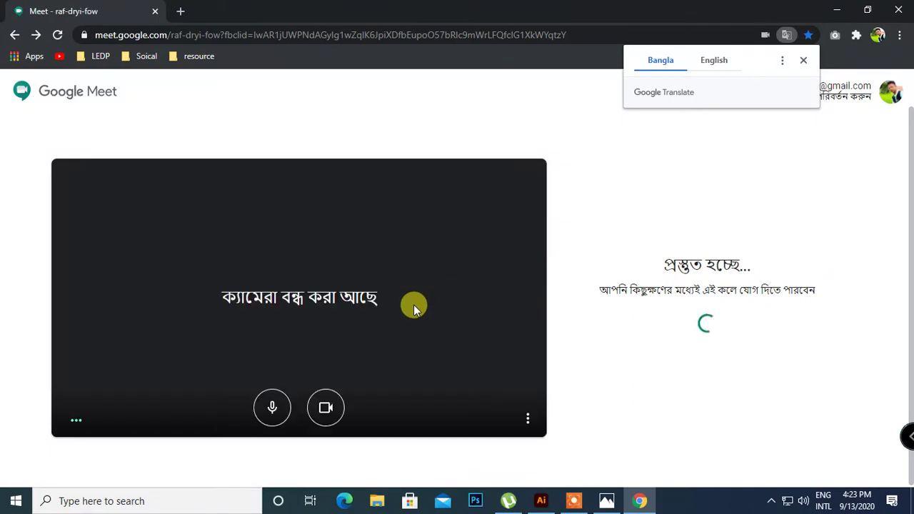
Turn off the microphone and camera, and rejoin the Google Meet call.
left_click(269, 407)
left_click(325, 408)
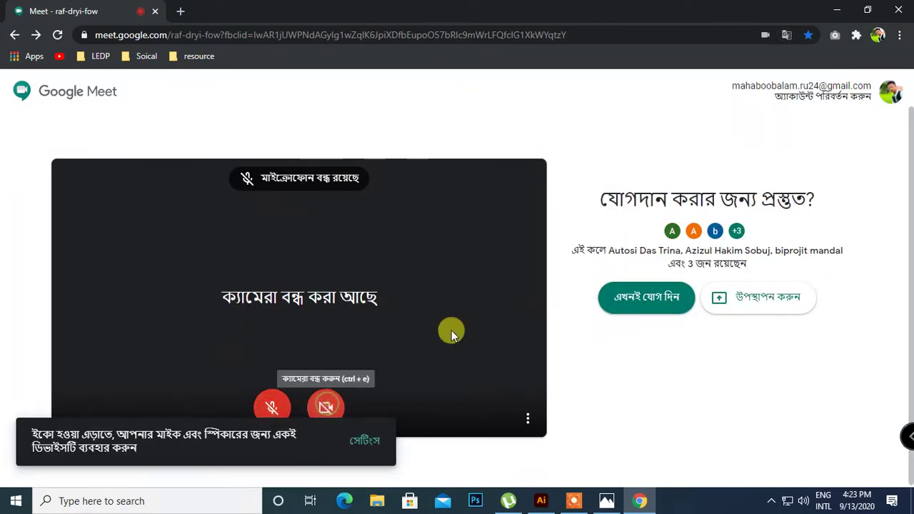
left_click(642, 297)
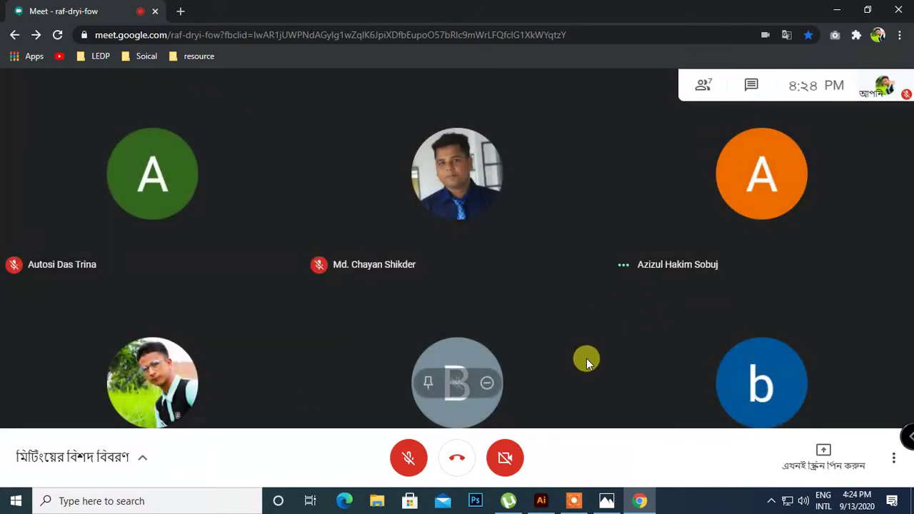
left_click(823, 451)
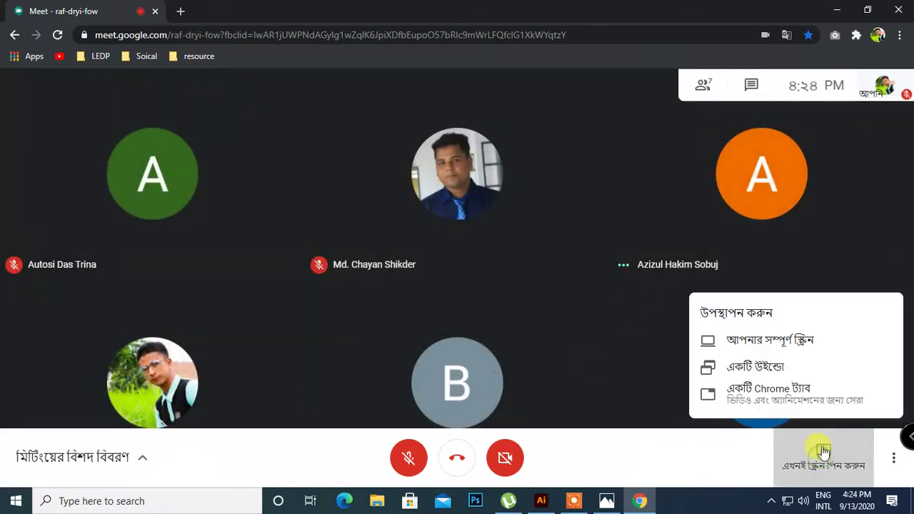
left_click(810, 368)
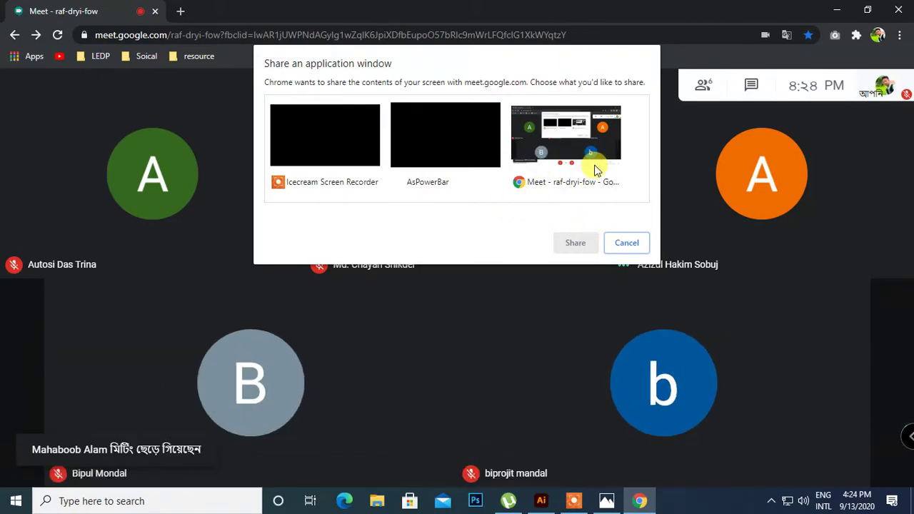
left_click(626, 243)
Bring up the Photos window, present it with the birthday balloon image to the call, and hide the sharing notice.
left_click(822, 453)
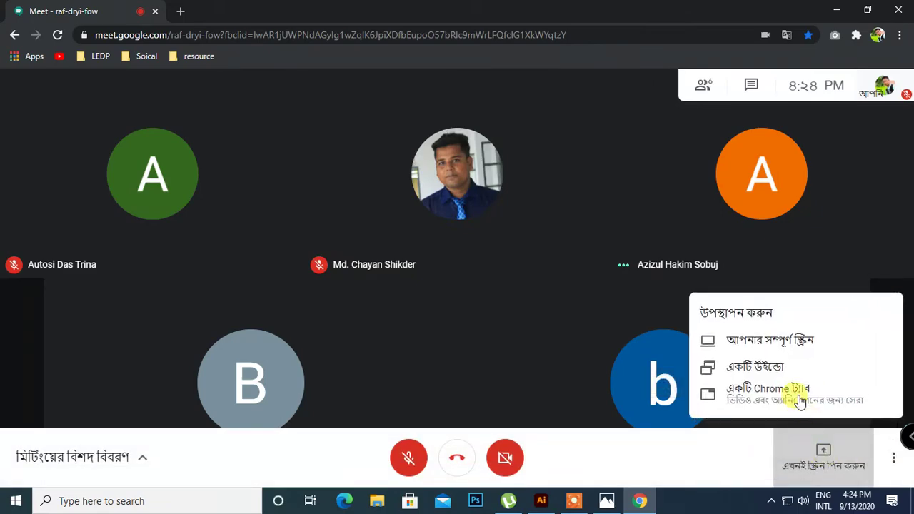
left_click(783, 369)
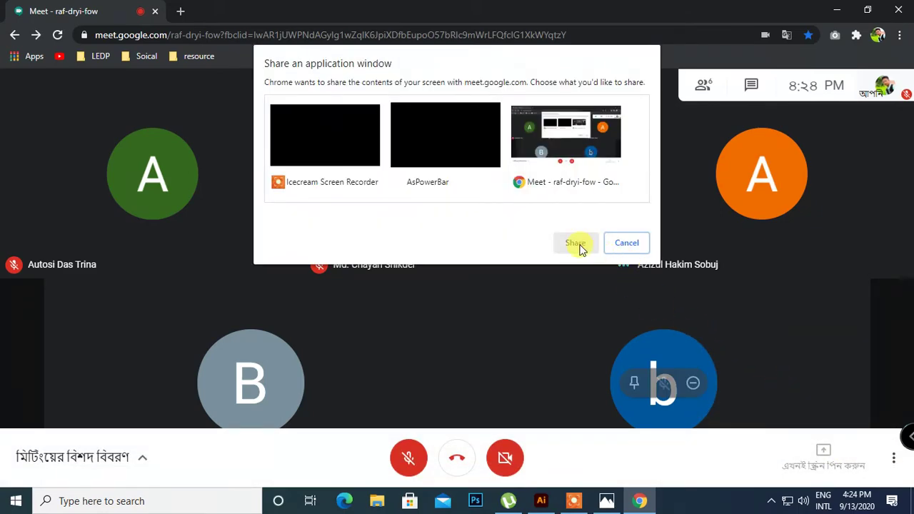
left_click(606, 497)
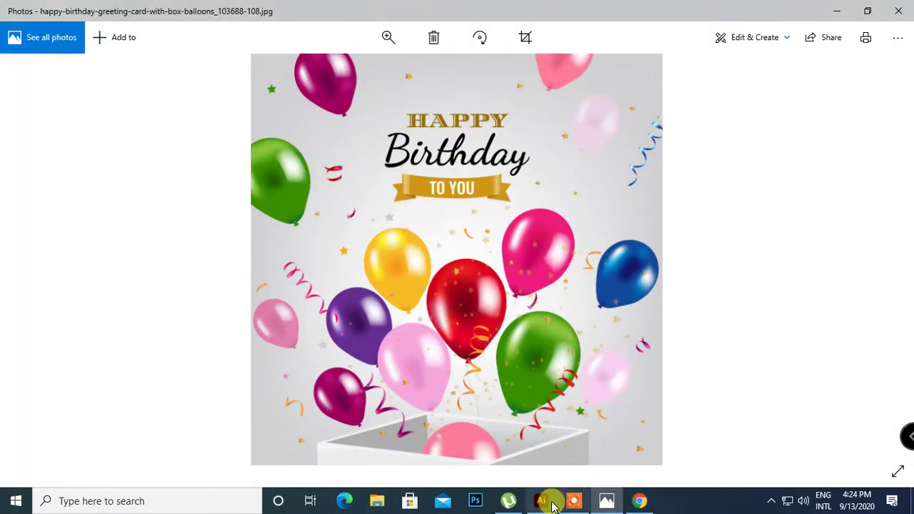
left_click(640, 500)
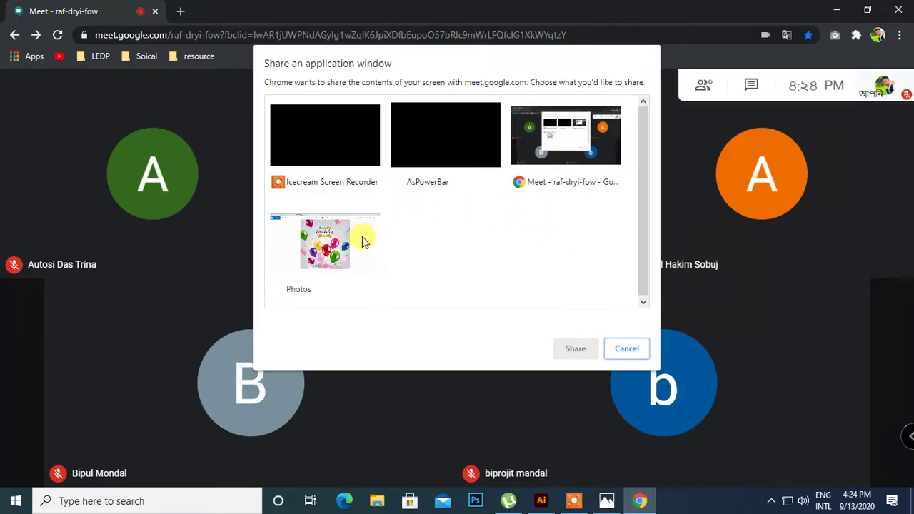
left_click(359, 238)
left_click(567, 349)
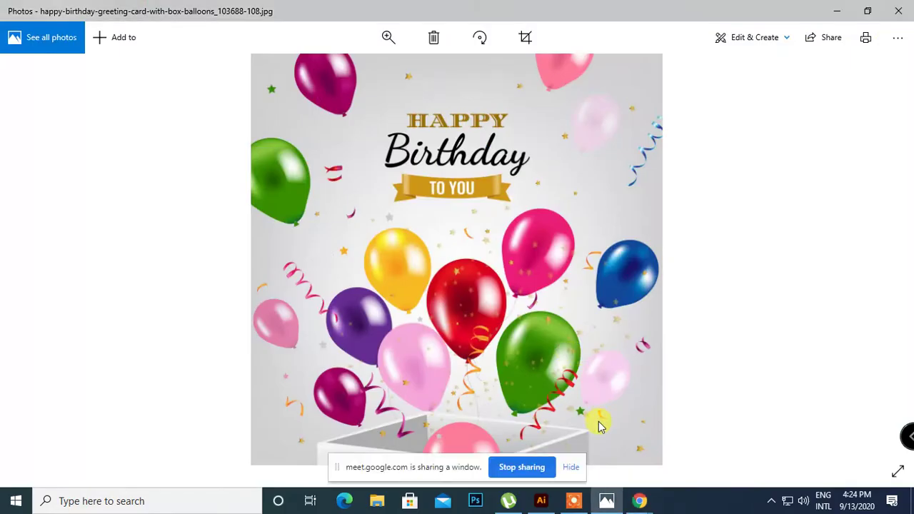
left_click(575, 467)
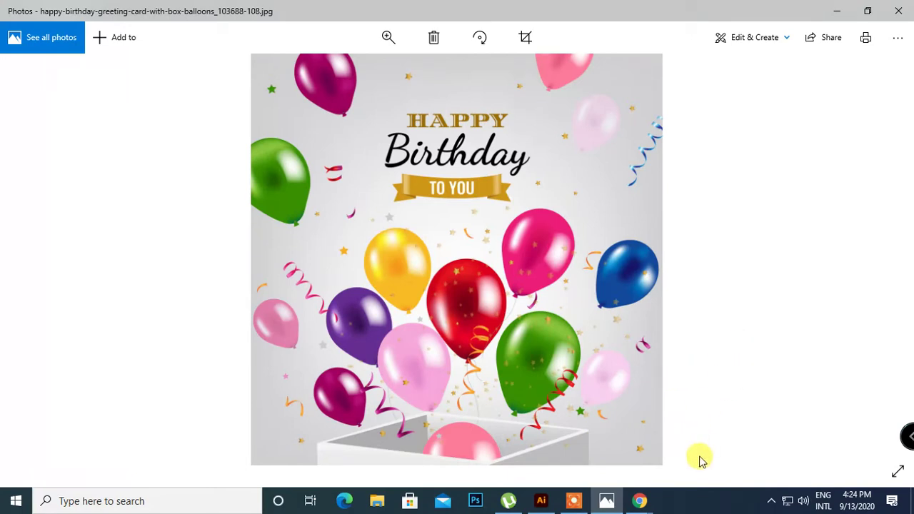
left_click(573, 501)
left_click(472, 479)
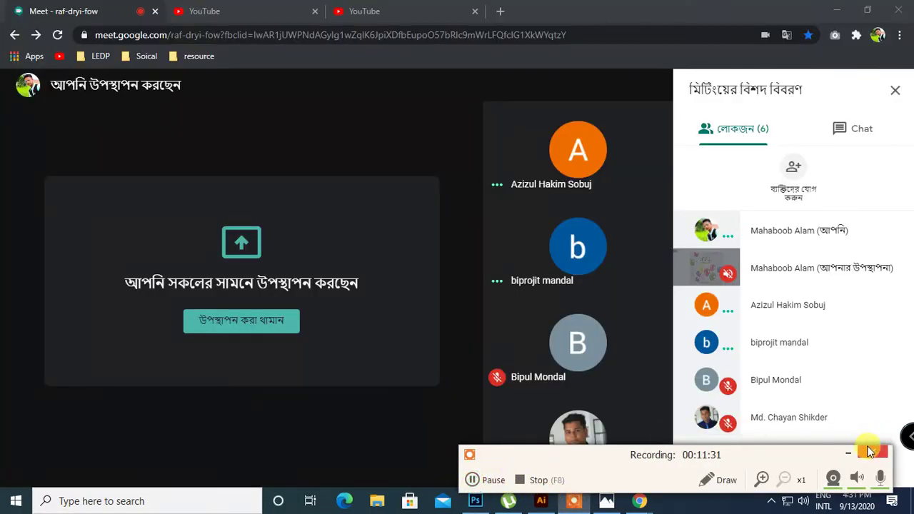
left_click(849, 452)
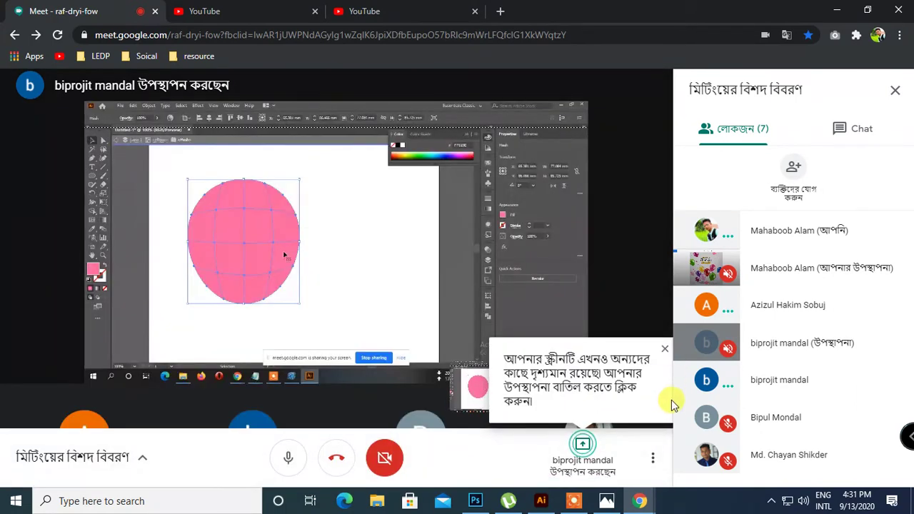
Dismiss the presentation notice in the Meet call and close the Adobe Creative Cloud error dialog.
left_click(665, 351)
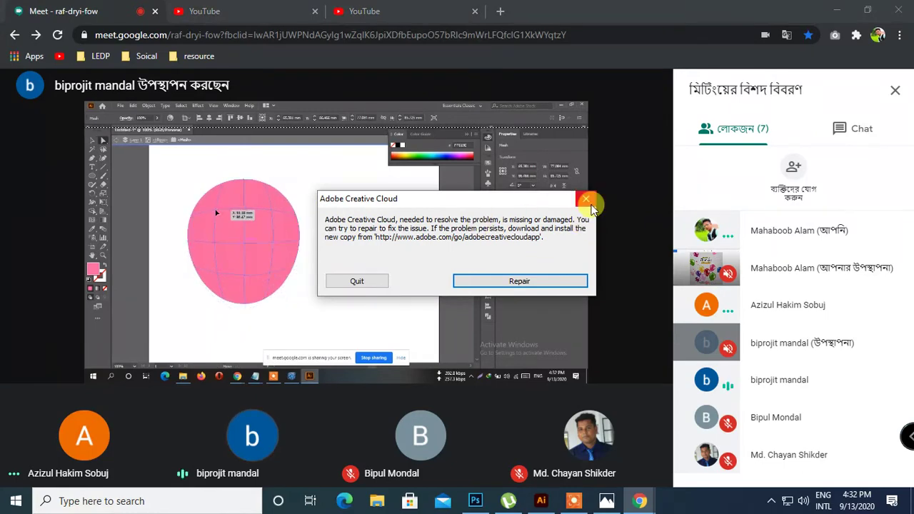
left_click(585, 199)
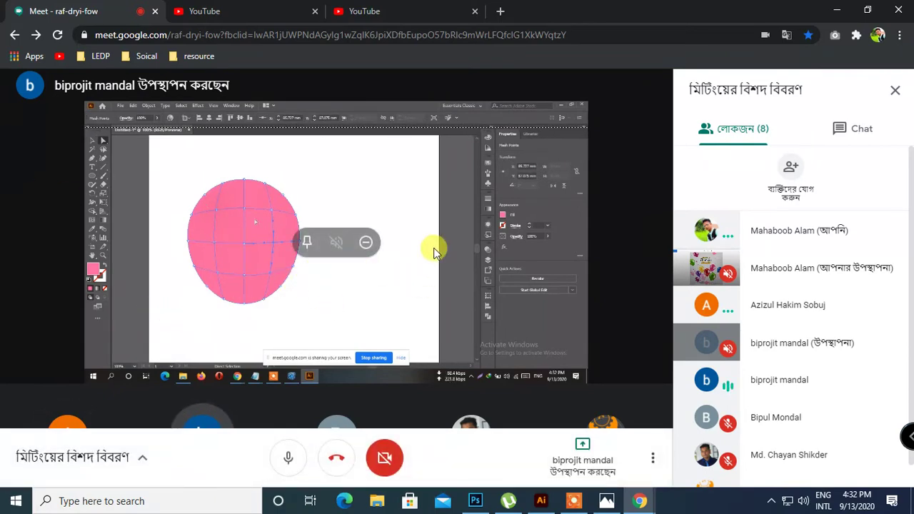
View the participant's shared Illustrator screen in full screen, restore the normal view, and examine the participant list.
double_click(437, 193)
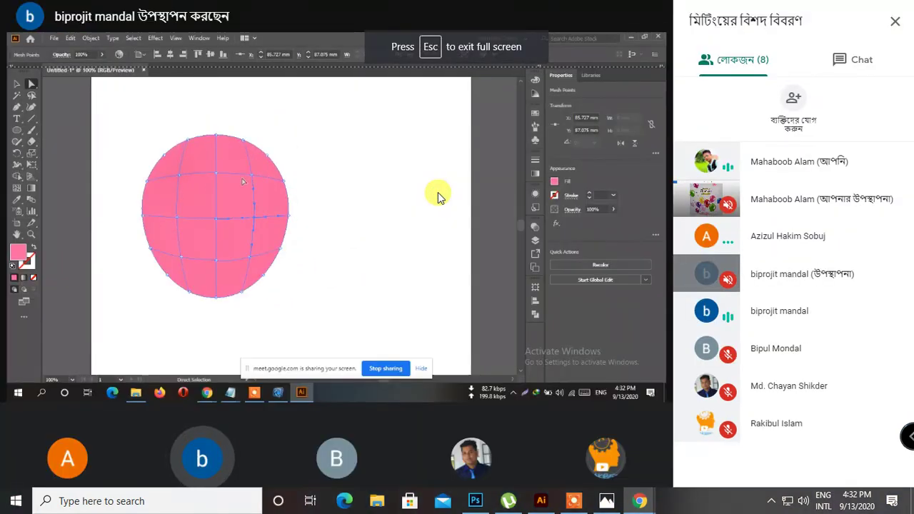
double_click(377, 169)
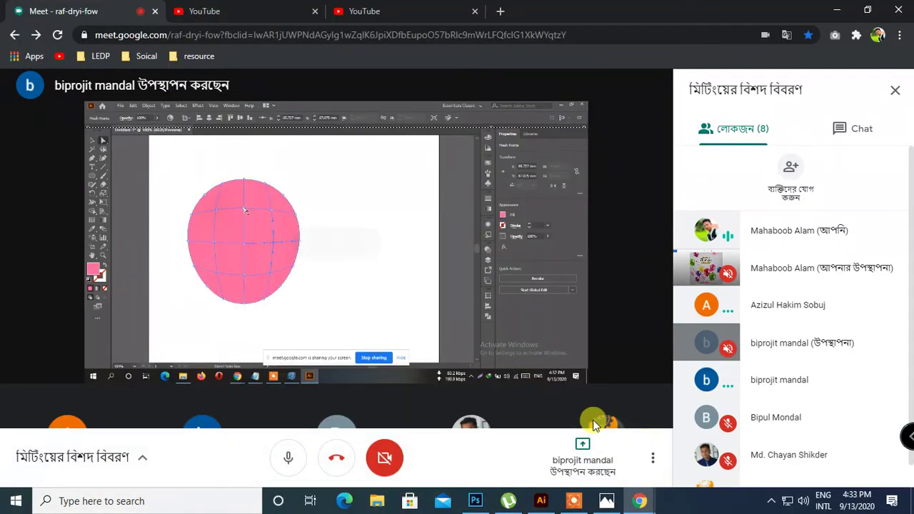
scroll(821, 374, "down", 1)
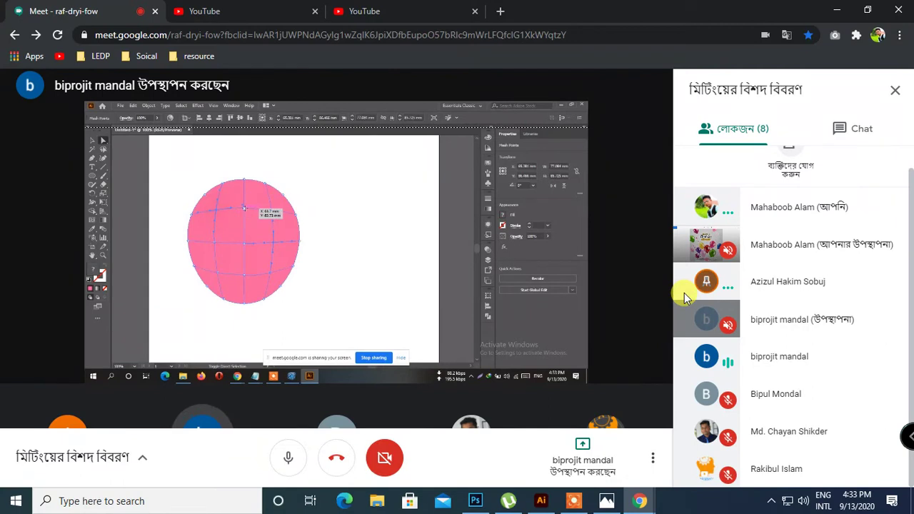
mouse_move(570, 290)
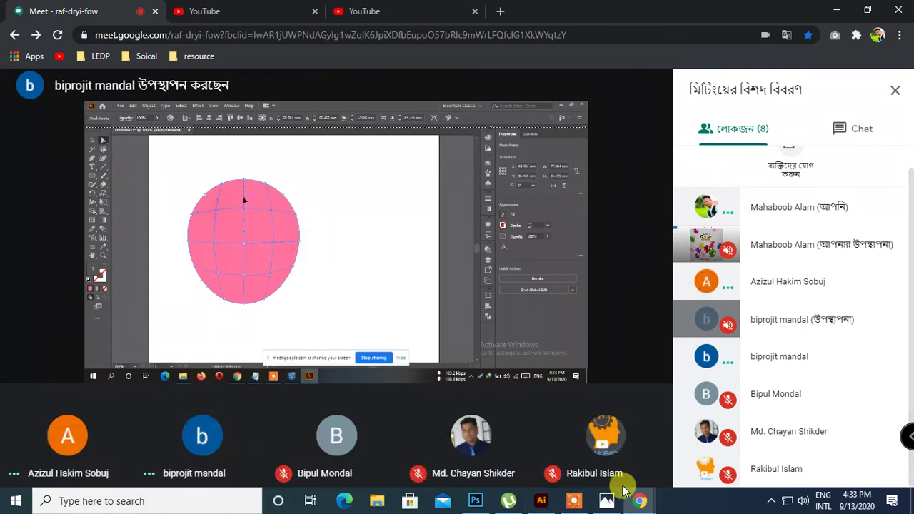
Look at the lettered balloon in Photoshop, return to the Meet call, and switch to the birthday image in Photos.
left_click(478, 501)
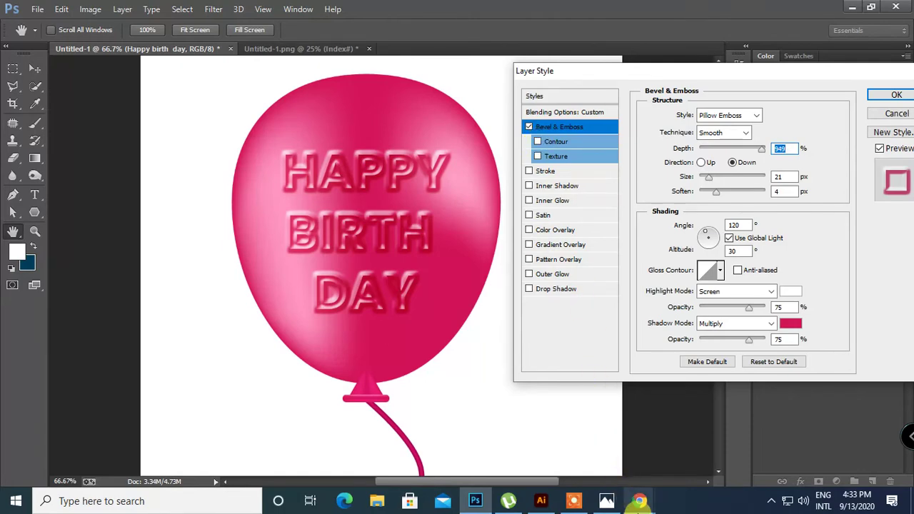
mouse_move(637, 501)
left_click(537, 432)
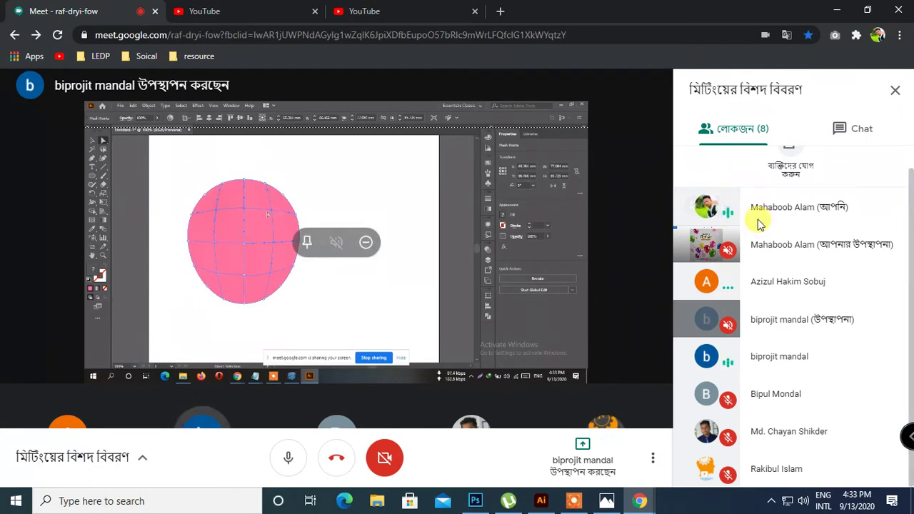
mouse_move(729, 255)
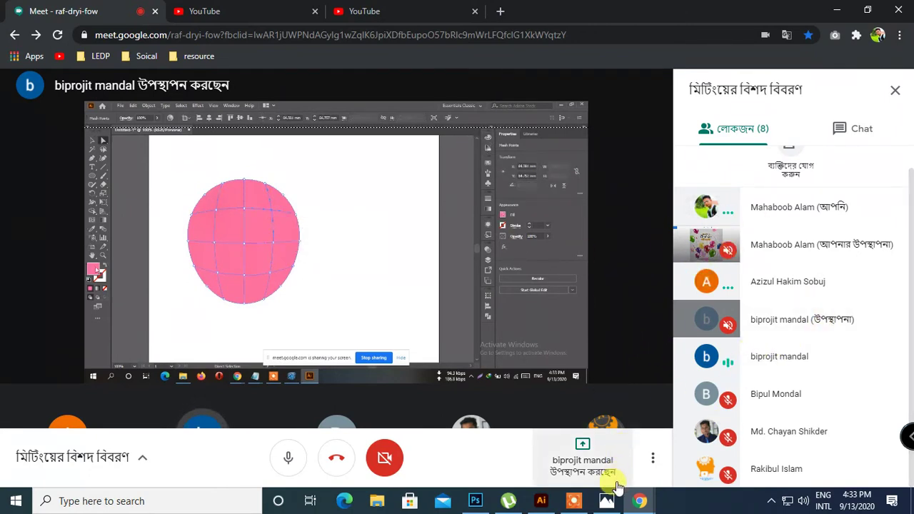
left_click(606, 500)
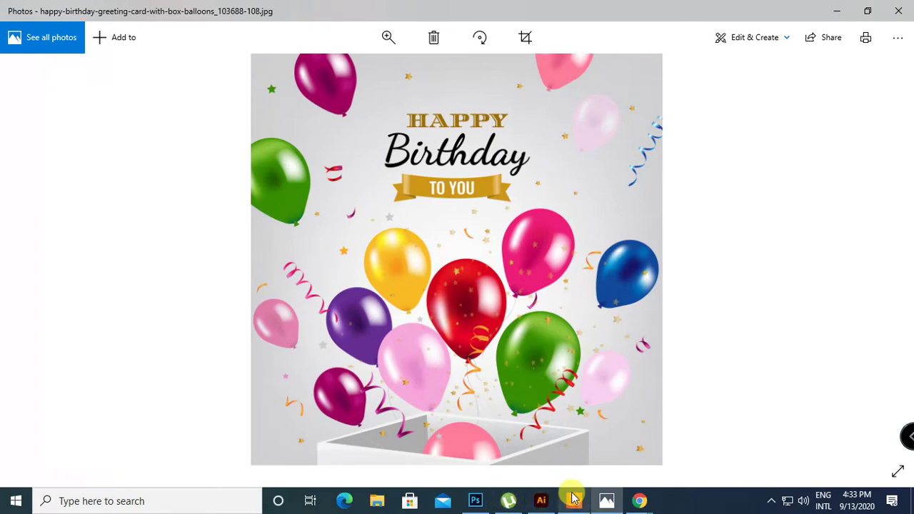
mouse_move(577, 495)
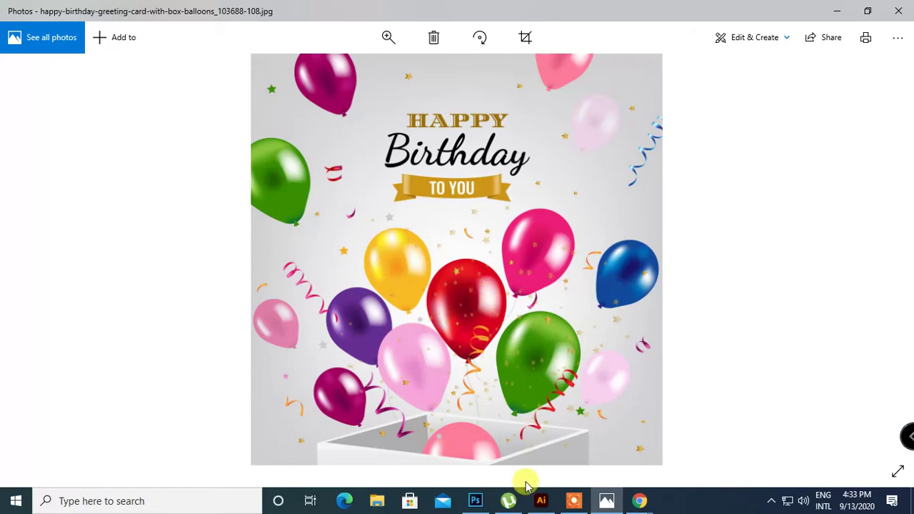
Switch to Illustrator, show the Graphic Styles, and add the balloon group's appearance as a new graphic style.
left_click(540, 499)
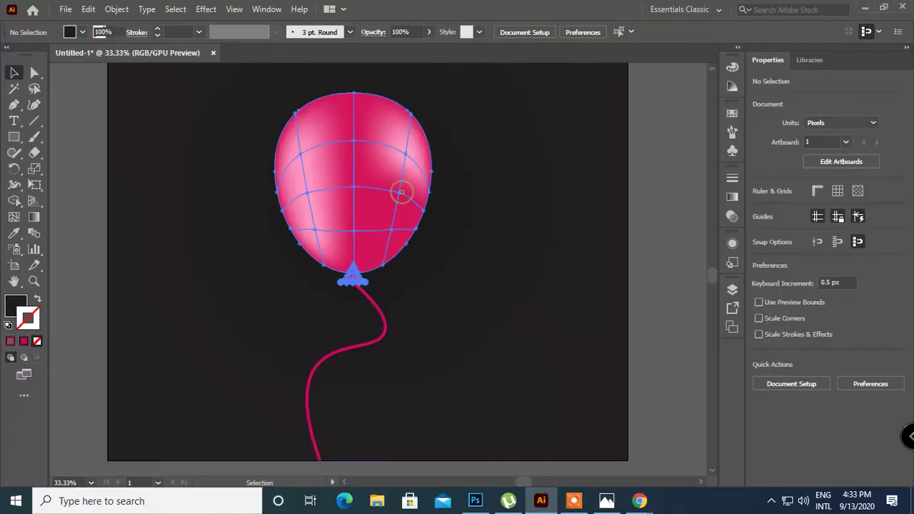
left_click(402, 192)
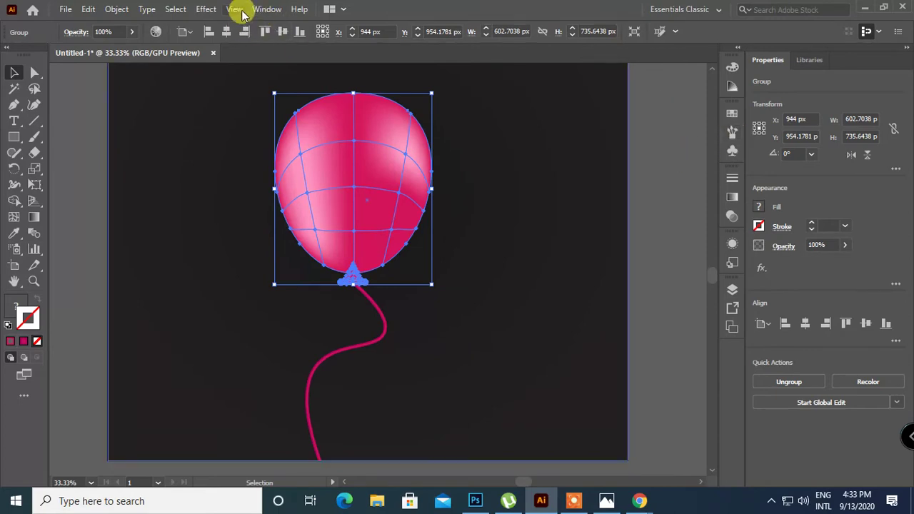
left_click(265, 10)
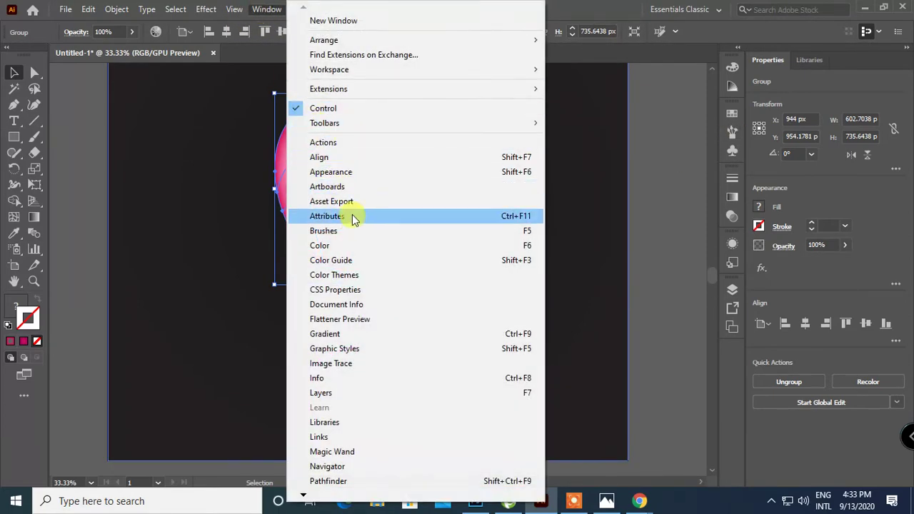
left_click(365, 349)
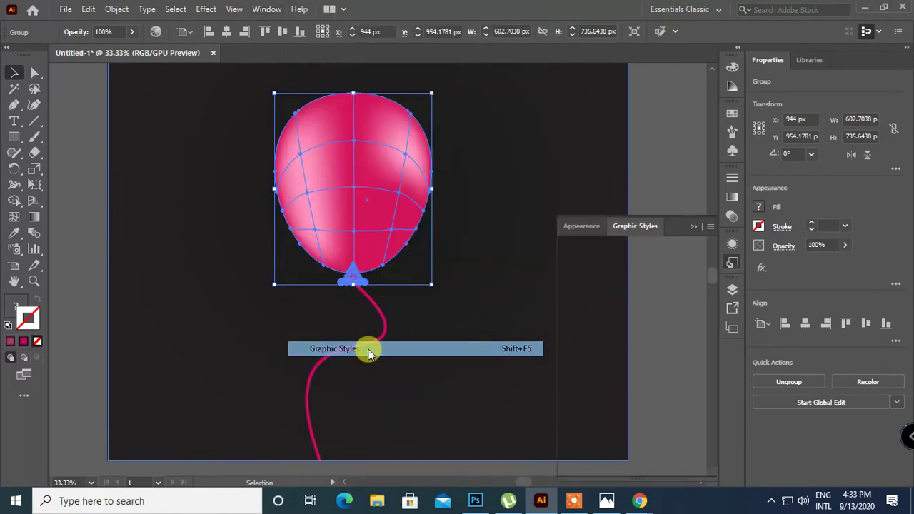
left_click_drag(398, 173, 636, 335)
Draw an ellipse about 604 × 677 px below the artboard and apply the newly added graphic style to it.
scroll(116, 184, "down", 5)
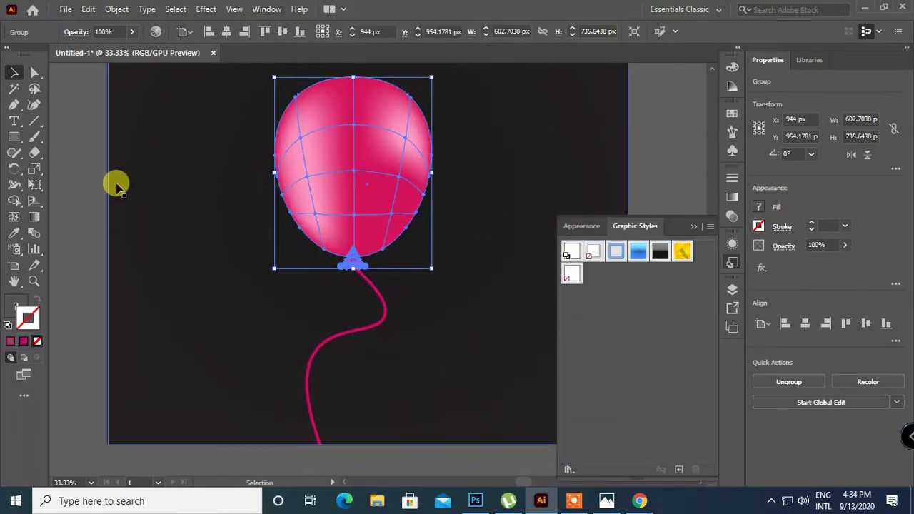
left_click(204, 350)
left_click(17, 142)
left_click_drag(17, 142, 69, 169)
left_click_drag(273, 265, 432, 440)
left_click(571, 274)
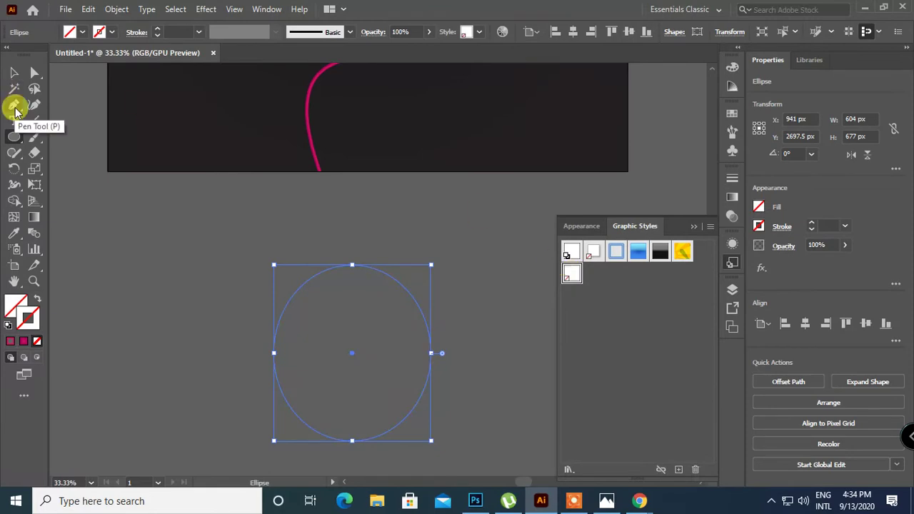
Deselect the ellipse, select the balloon's string and the background rectangle in turn, then close the Graphic Styles and clear the selection.
left_click(13, 72)
left_click(141, 285)
left_click(424, 442)
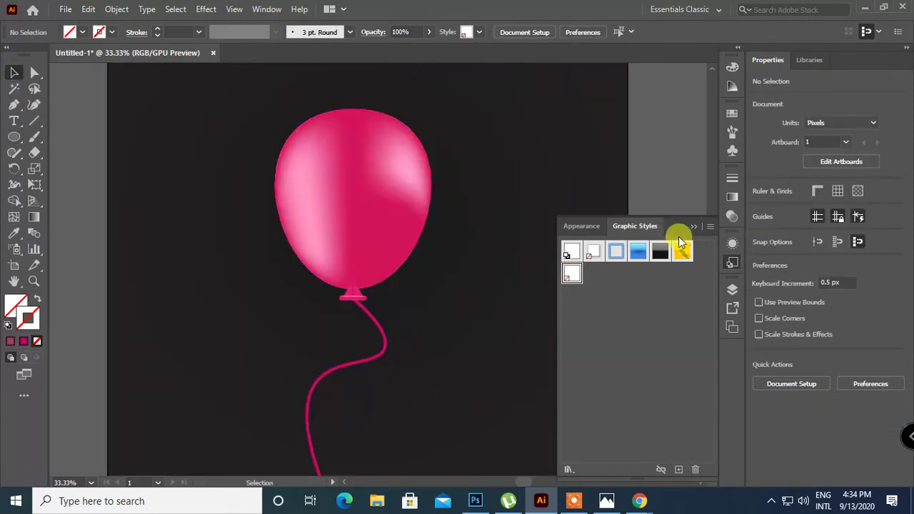
left_click(375, 321)
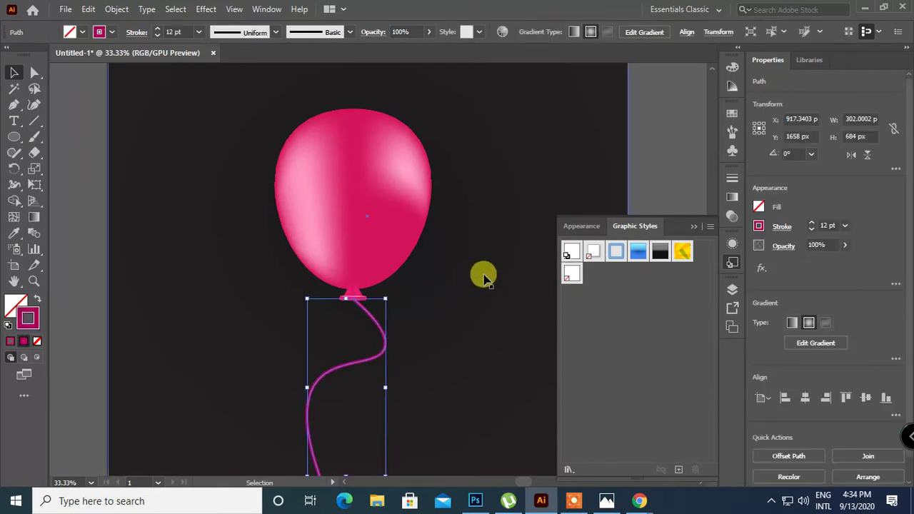
left_click(500, 167)
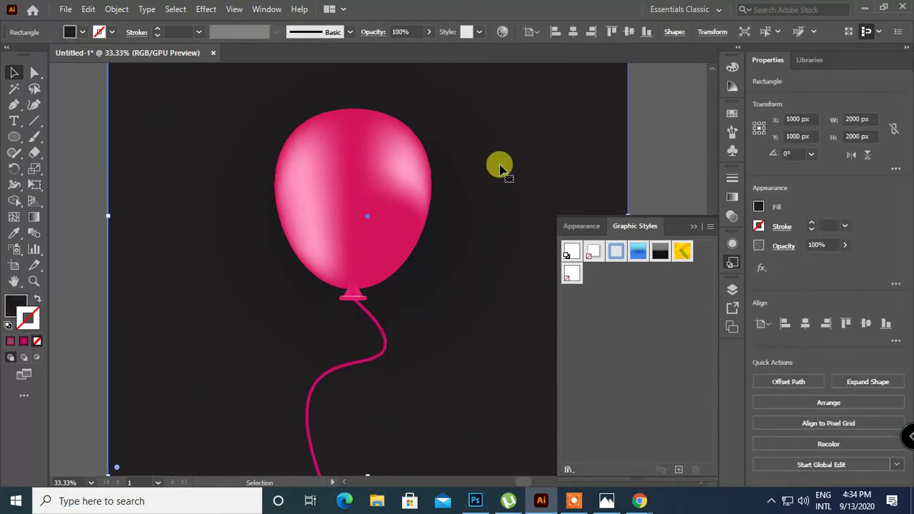
left_click(660, 116)
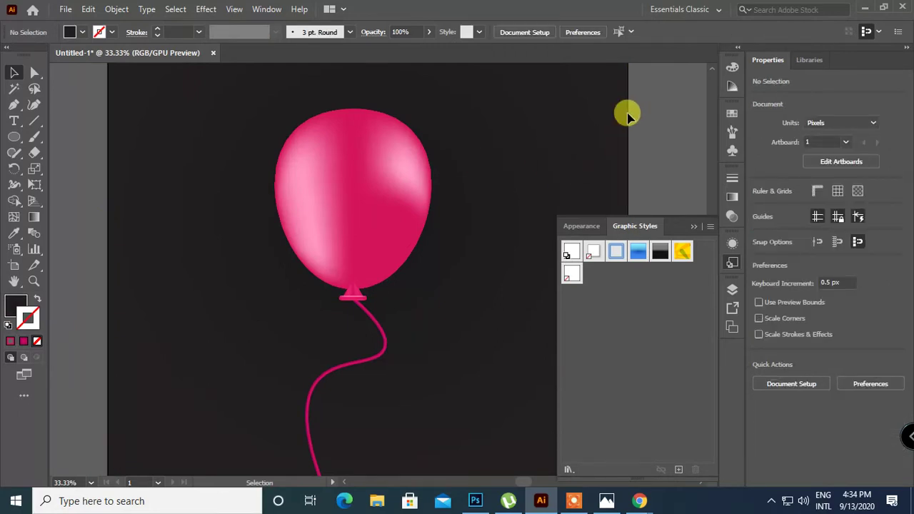
left_click(469, 268)
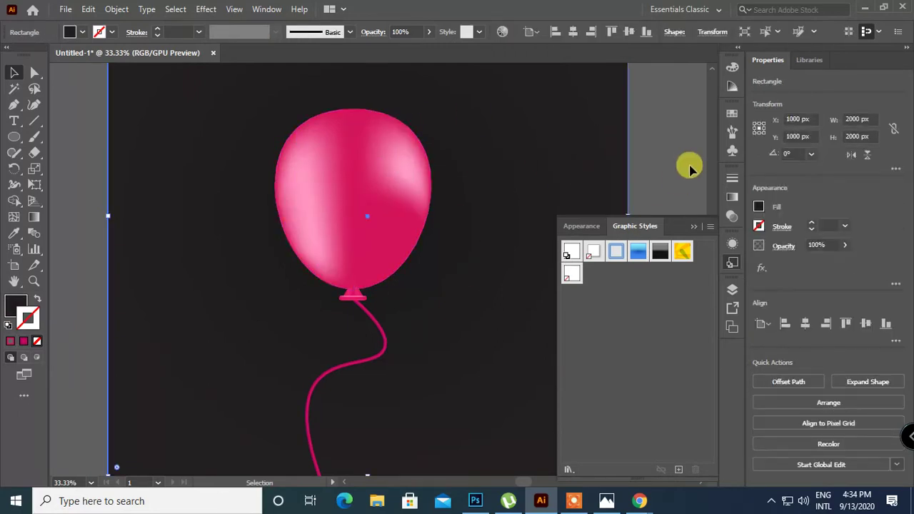
left_click(691, 227)
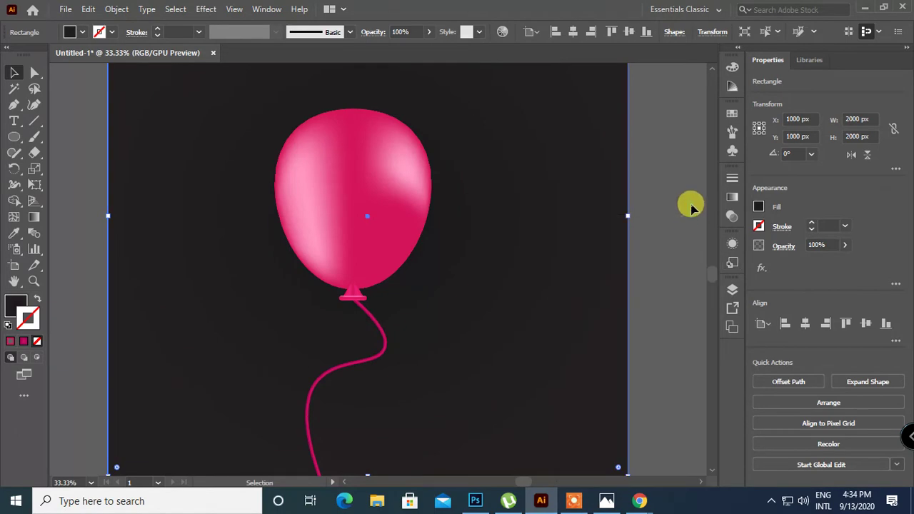
left_click(693, 205)
scroll(691, 208, "up", 2)
scroll(692, 214, "down", 5)
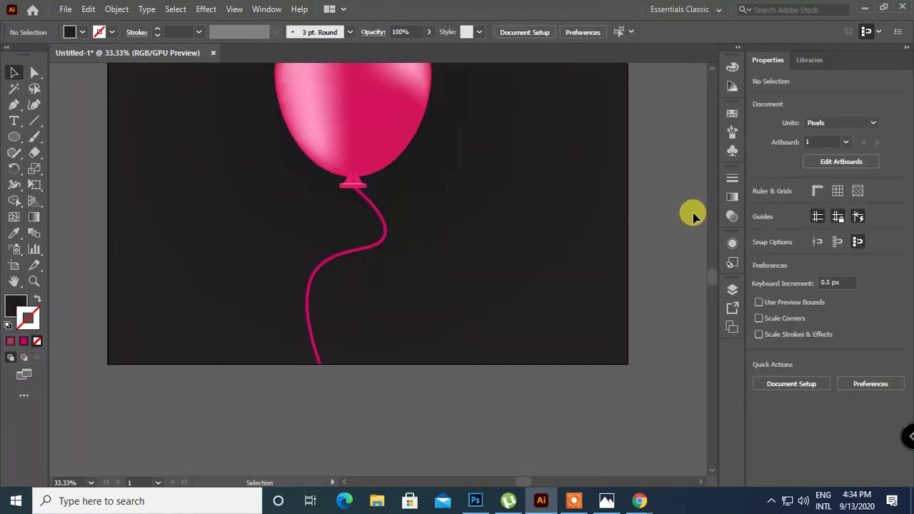
Check the Google Meet call, dismiss the presentation notice, and switch back to Illustrator.
mouse_move(639, 502)
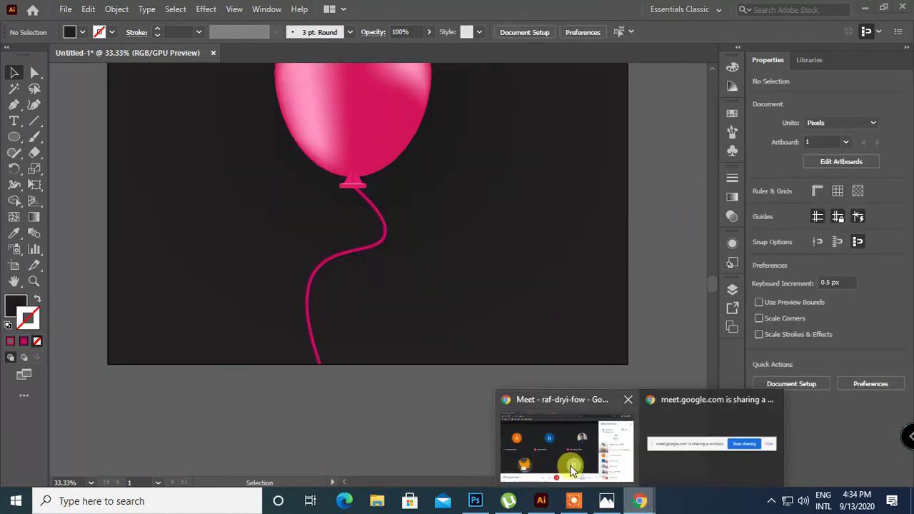
left_click(569, 467)
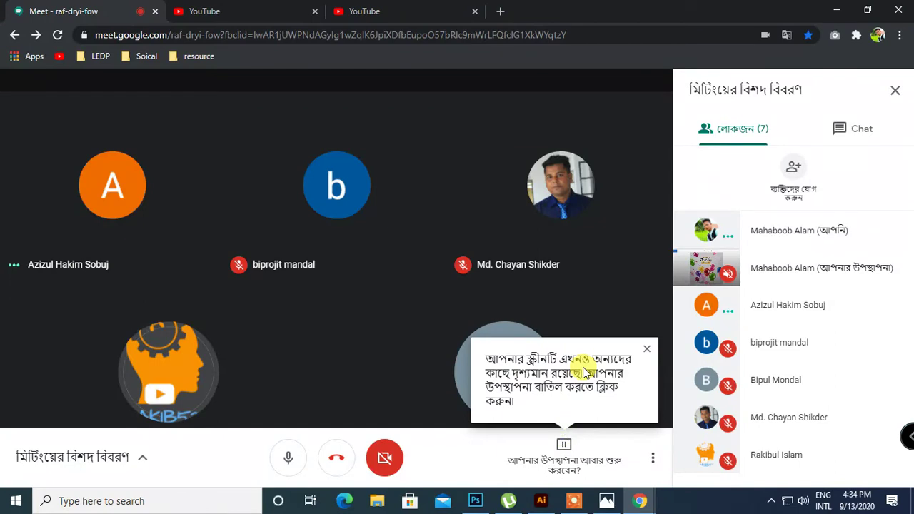
left_click(645, 352)
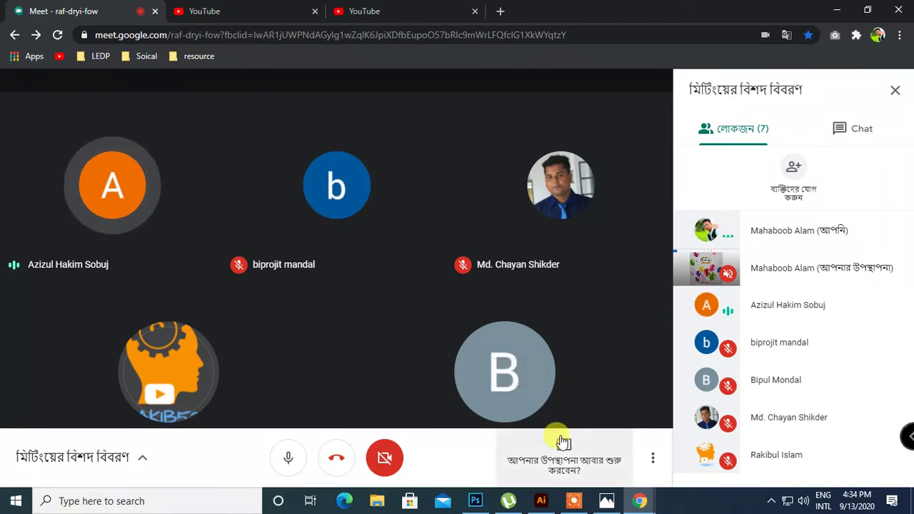
left_click(542, 499)
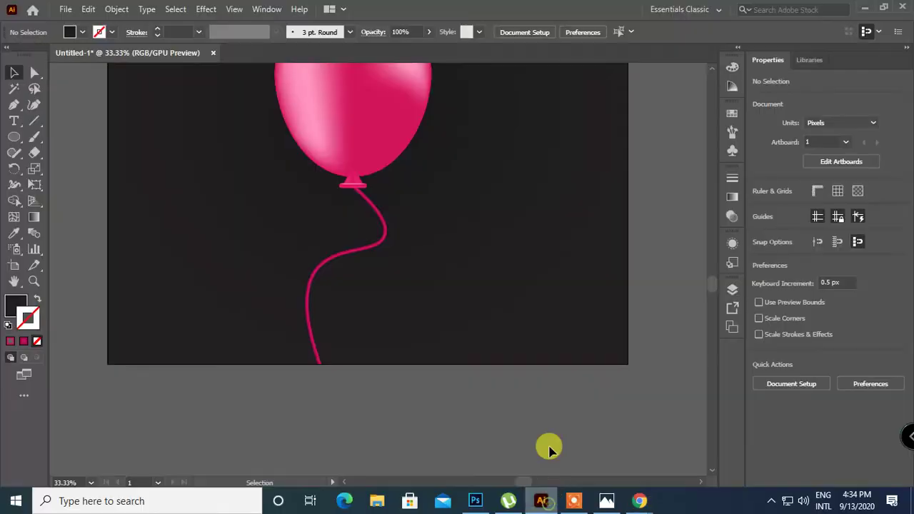
Isolate the pink balloon group, select its mesh, show the Swatches, and clear the selection.
left_click(382, 97)
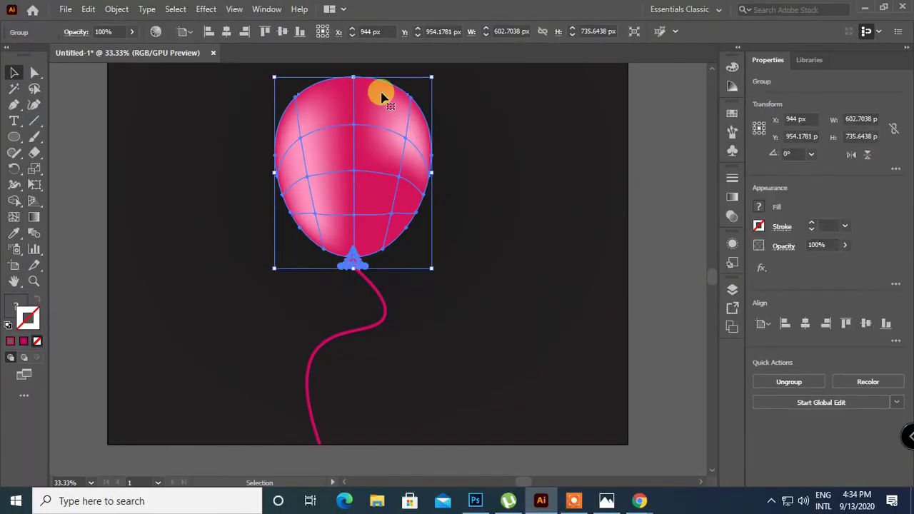
double_click(380, 94)
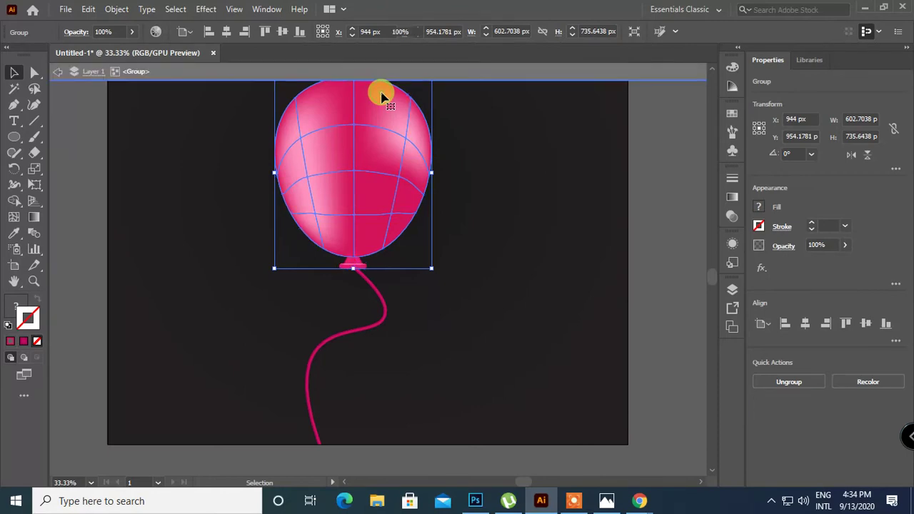
left_click(382, 104)
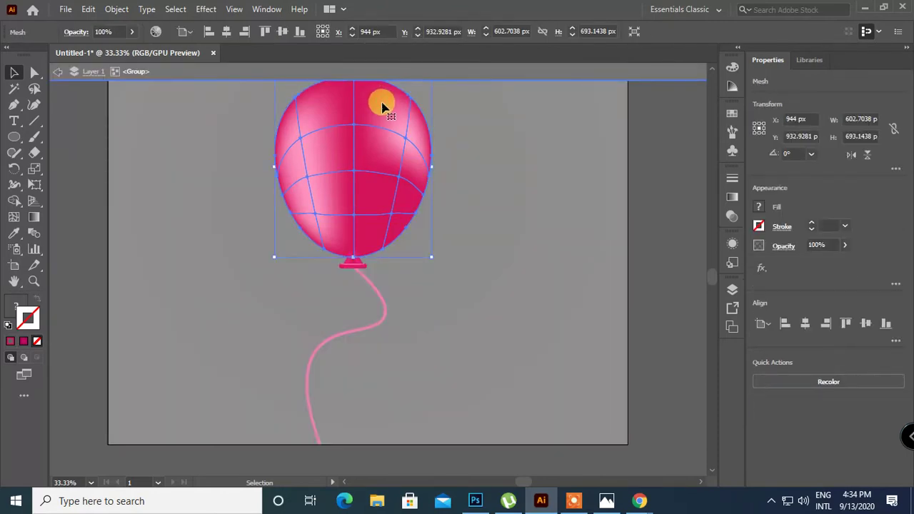
left_click(731, 113)
left_click(465, 235)
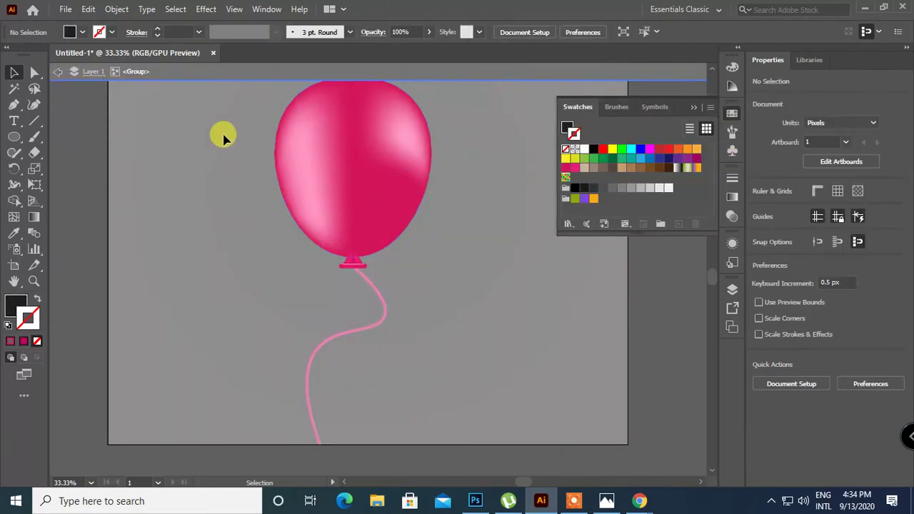
Duplicate the balloon with its knot toward the artboard's lower right, at about X 1682 px, Y 1509 px.
left_click(362, 259)
left_click_drag(381, 183, 568, 319)
left_click(653, 394)
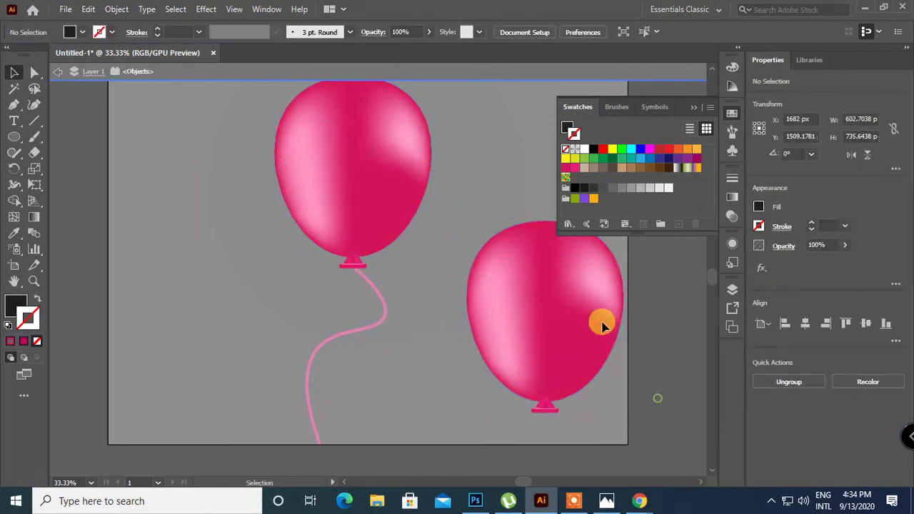
Try to apply the dark blue swatch to the duplicate balloon's mesh in isolation, and leave isolation mode.
double_click(536, 248)
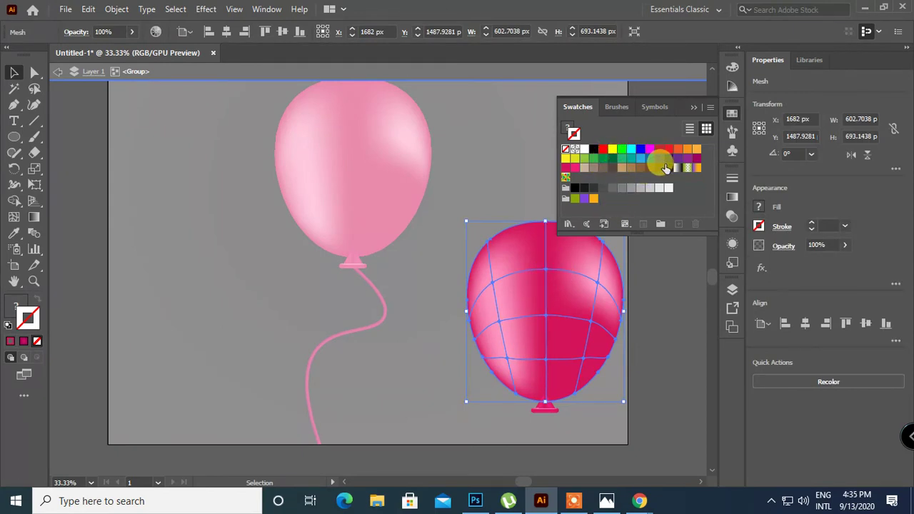
left_click_drag(668, 163, 592, 241)
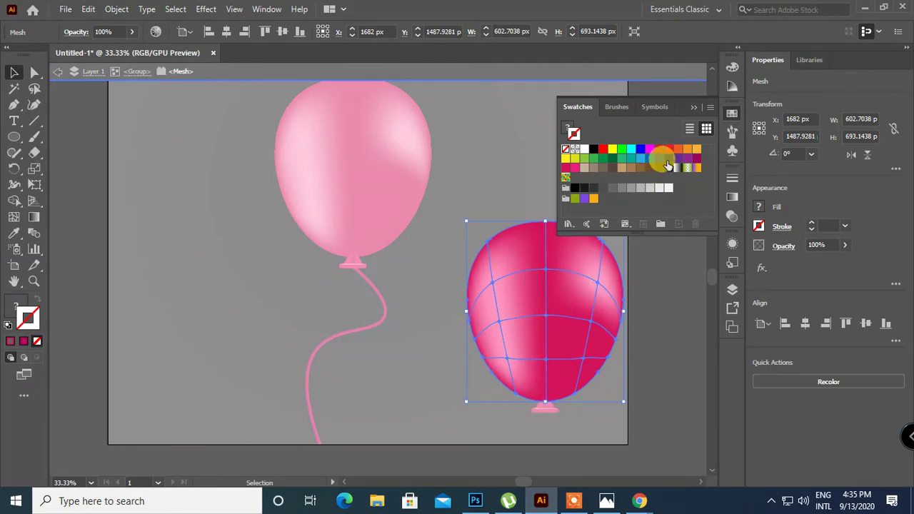
left_click(645, 316)
left_click(522, 307)
mouse_move(545, 275)
left_mouse_down()
mouse_move(547, 265)
mouse_move(574, 271)
left_mouse_up()
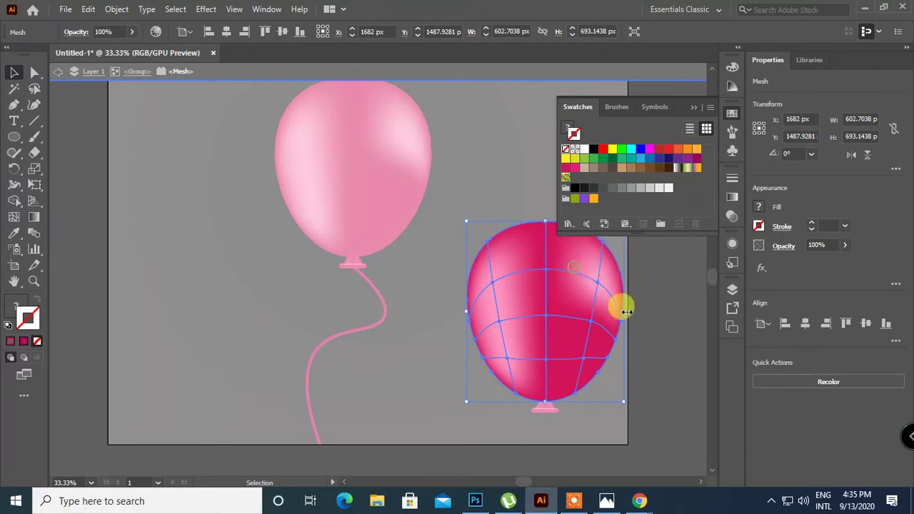
double_click(657, 332)
Ungroup the duplicate balloon so its mesh and knot are separate objects, and deselect them.
left_click(566, 302)
right_click(569, 300)
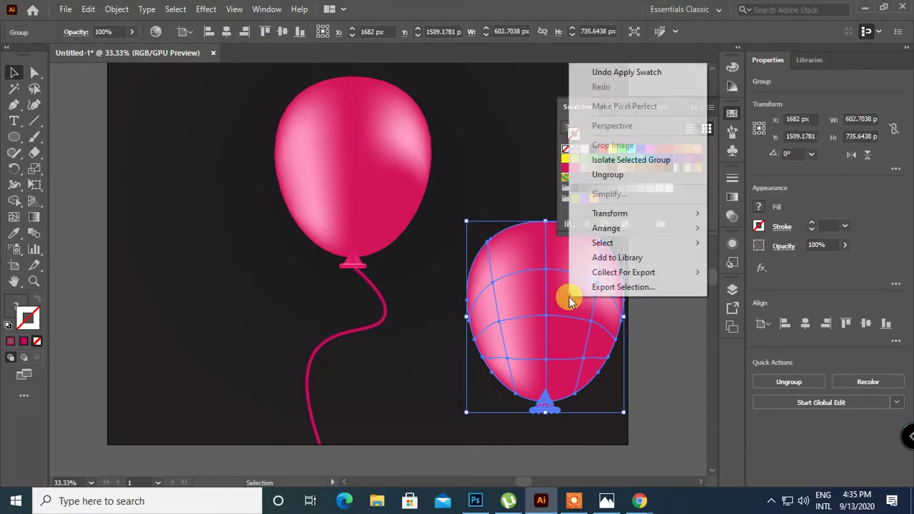
left_click(607, 174)
scroll(660, 353, "down", 5)
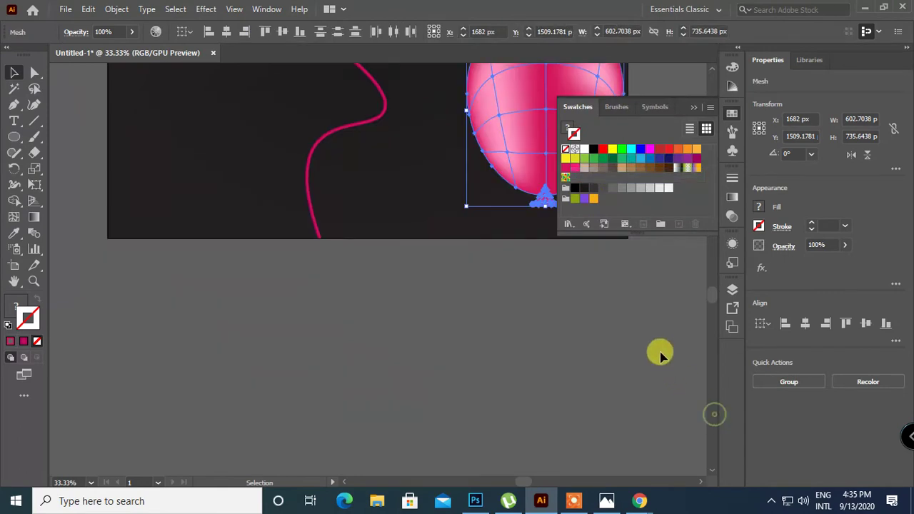
scroll(661, 353, "up", 3)
left_click(657, 357)
scroll(662, 366, "up", 2)
scroll(662, 367, "right", 2)
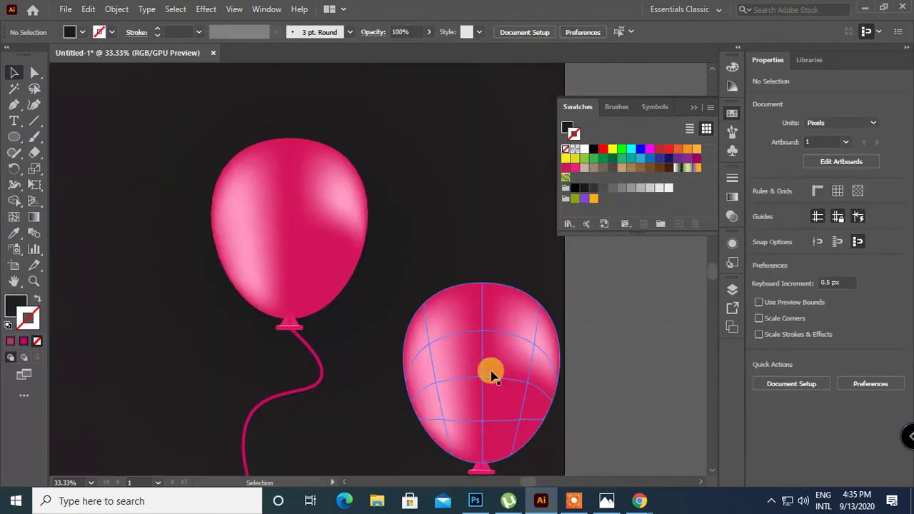
Fill the duplicate balloon's mesh with the dark blue swatch R=27 G=20 B=100 and deselect it.
left_click(491, 375)
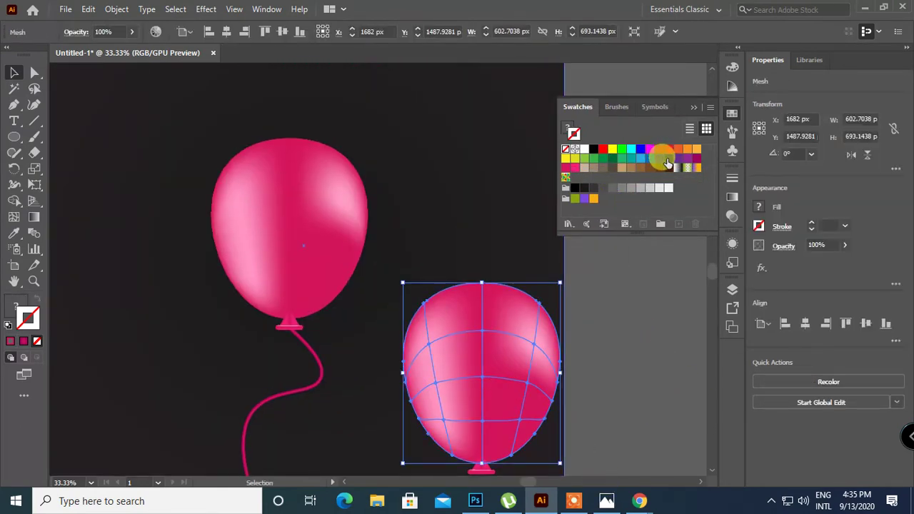
left_click(11, 309)
left_click(480, 341)
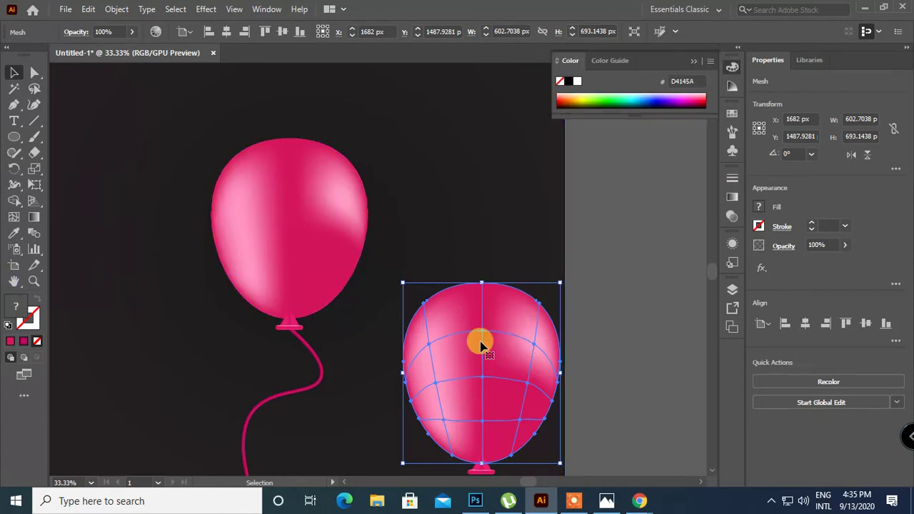
left_click(731, 113)
left_click(668, 159)
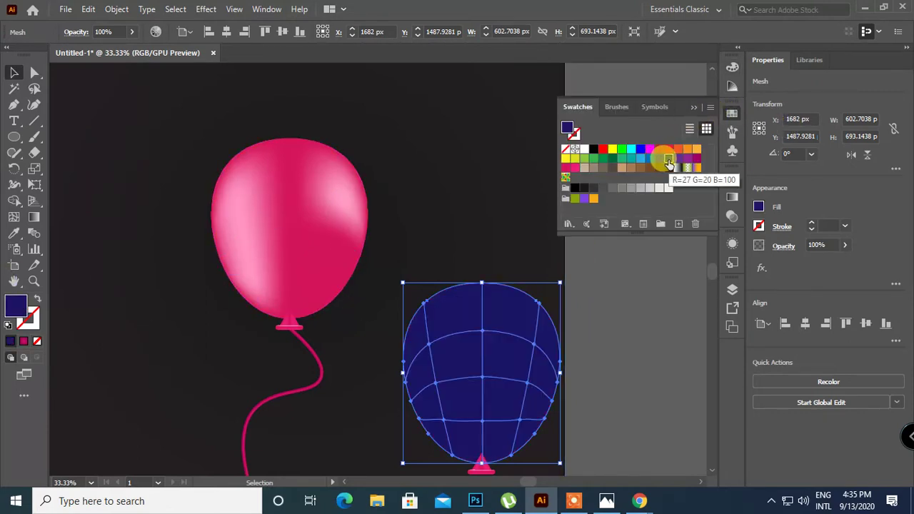
left_click(649, 296)
scroll(649, 307, "down", 3)
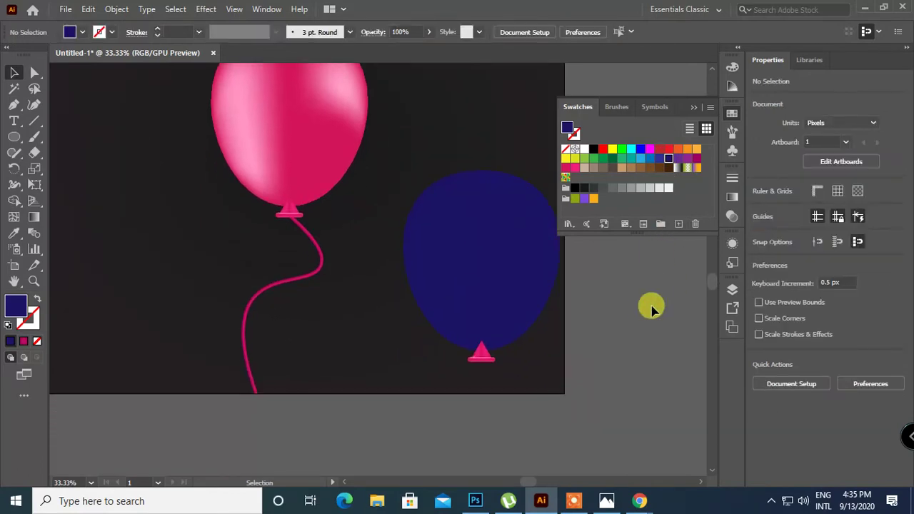
Colour the inner mesh points along the blue balloon's left side light violet 928FFF to create a highlight.
left_click(497, 249)
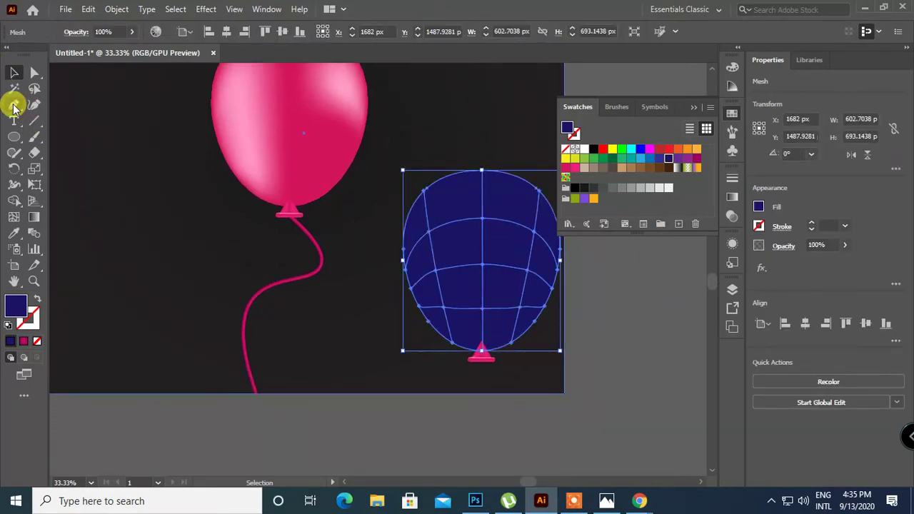
left_click(32, 72)
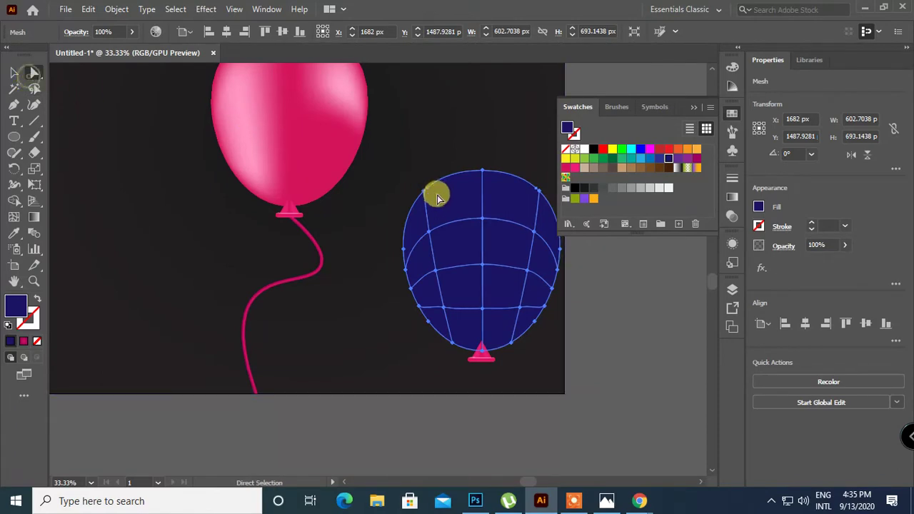
left_click(434, 262)
left_click(443, 309, "shift")
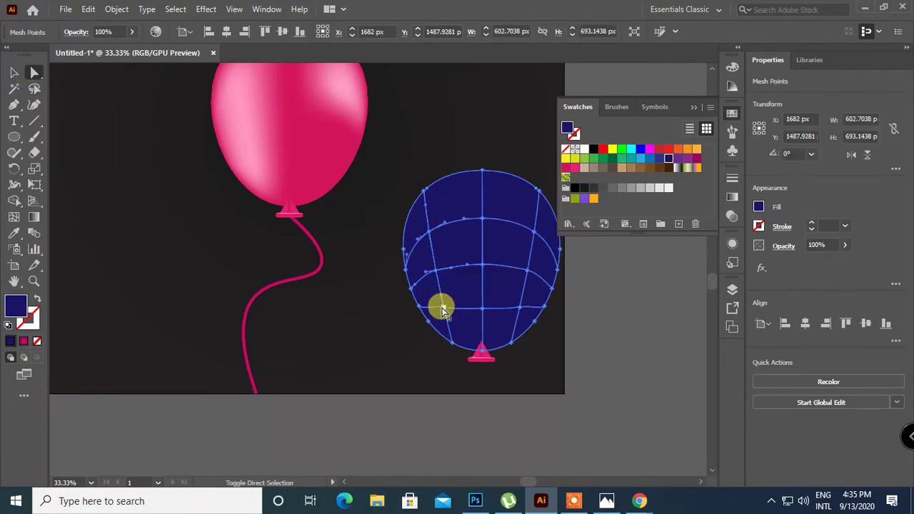
double_click(16, 305)
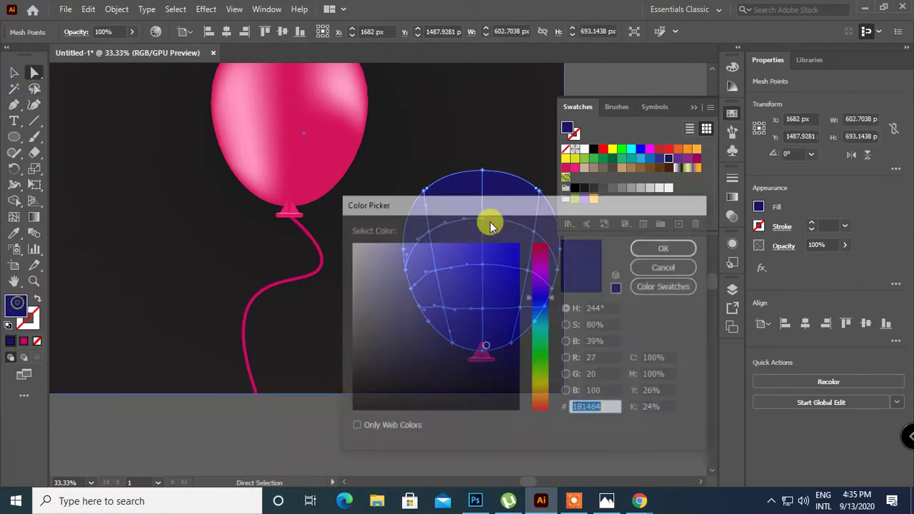
left_click_drag(434, 283, 424, 242)
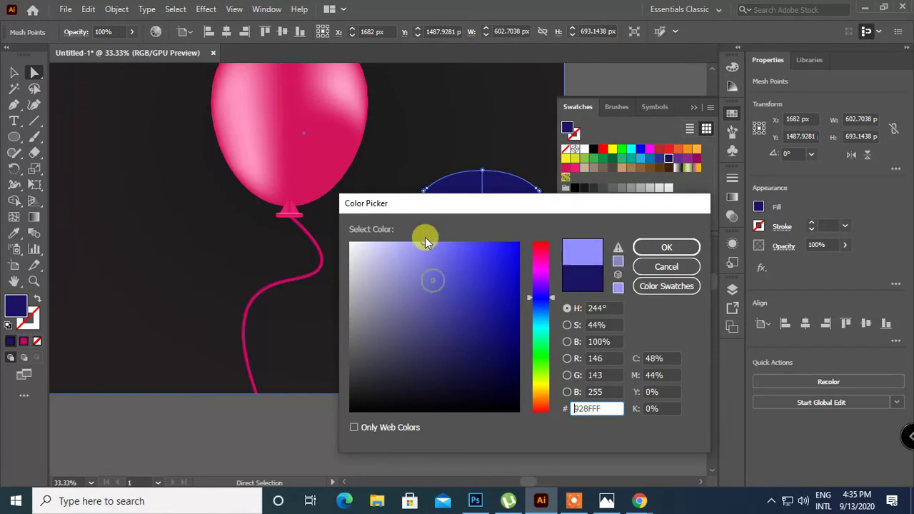
left_click(689, 247)
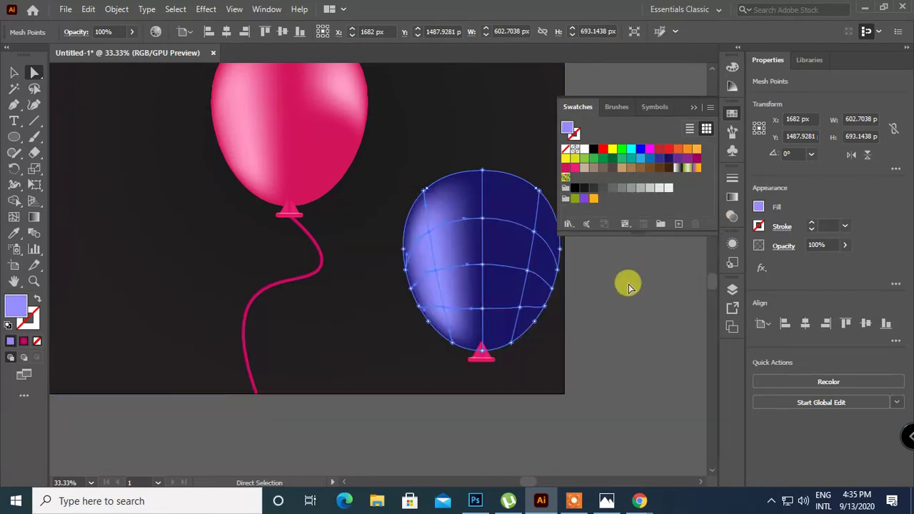
left_click(631, 325)
scroll(658, 280, "up", 1)
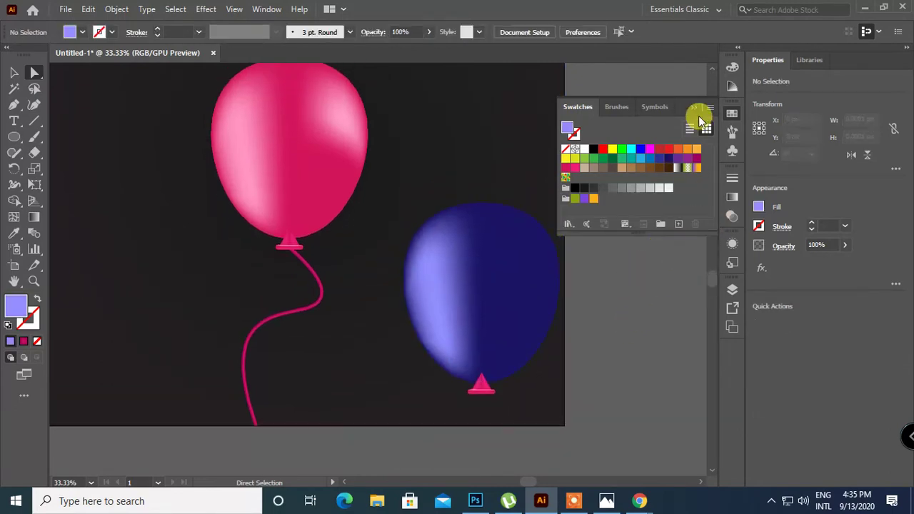
Close the Swatches, undo the duplicate balloon's blue fill and violet highlight, and select its mesh again.
left_click(698, 114)
scroll(483, 102, "up", 1)
left_click(14, 72)
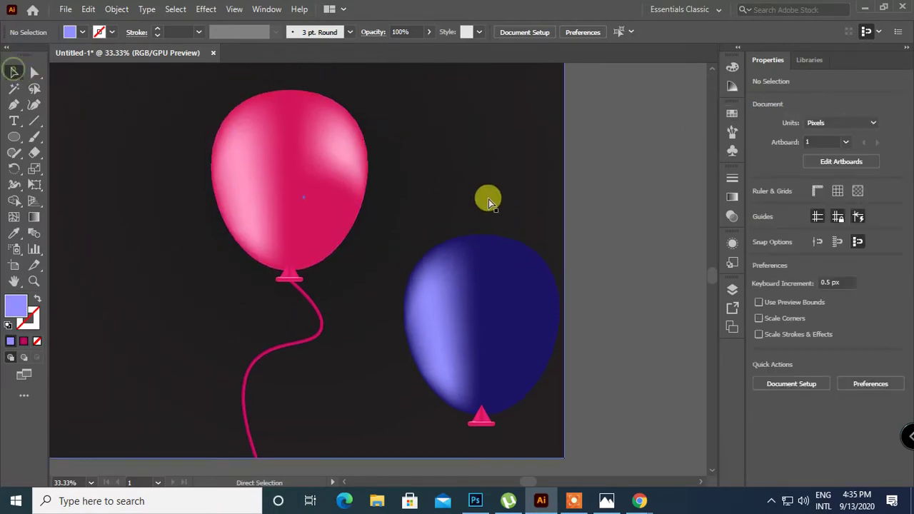
key("ctrl+z")
left_click(495, 289)
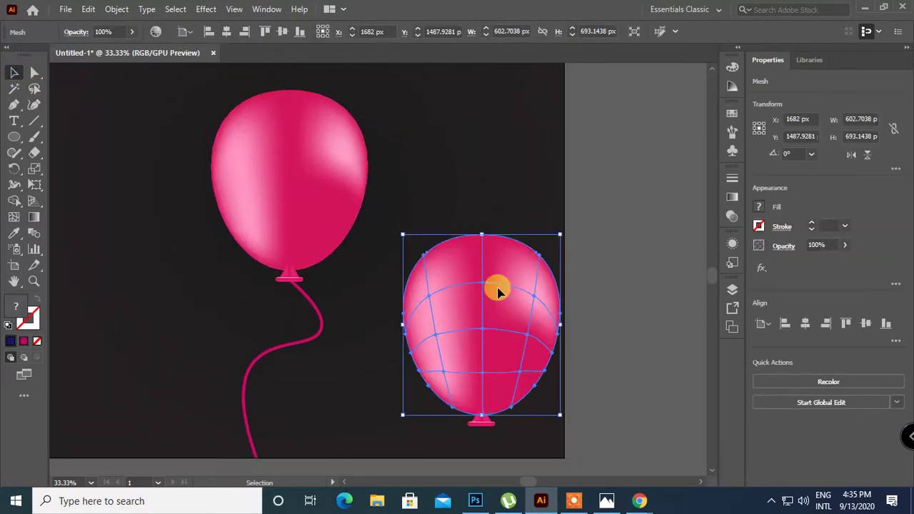
Delete the duplicate balloon's mesh and its knot.
key("Delete")
left_click_drag(491, 422, 603, 397)
left_click(605, 394)
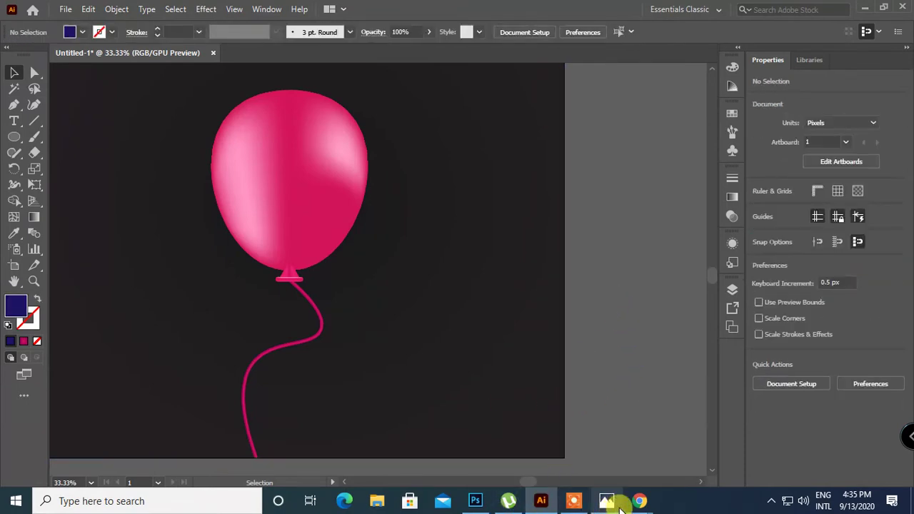
Switch to the Google Meet call in Chrome and stop the paused screen presentation.
mouse_move(638, 500)
left_click(555, 399)
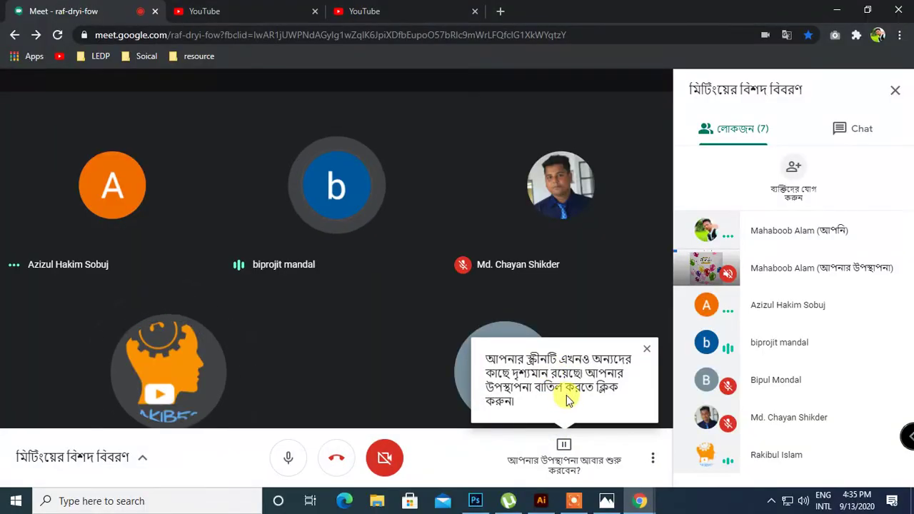
left_click(563, 448)
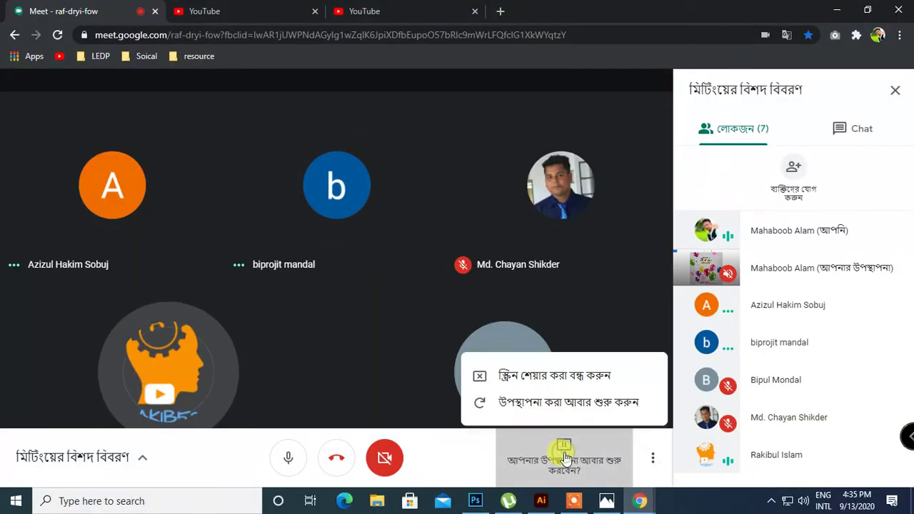
left_click(574, 376)
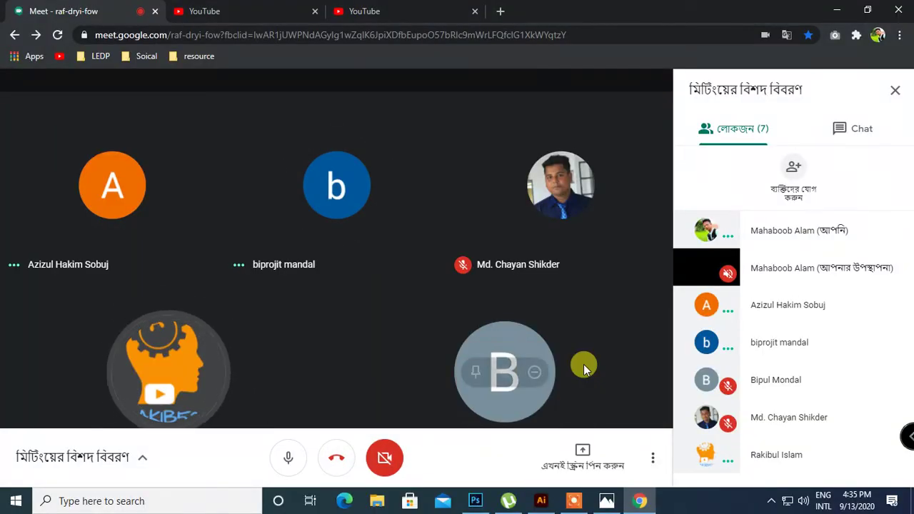
Switch to Illustrator and draw a dark blue ellipse about 512 by 713 px on the empty canvas beside the artboard.
left_click(541, 501)
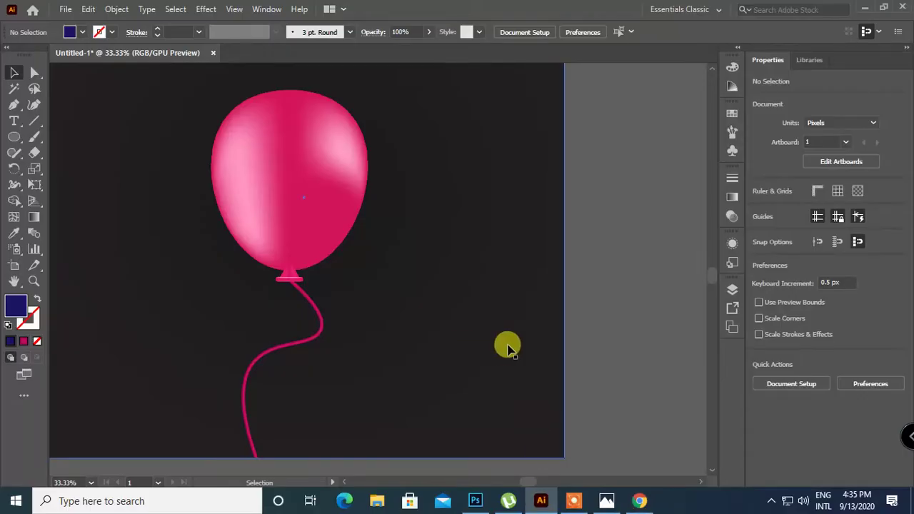
left_click_drag(493, 302, 528, 246)
scroll(505, 362, "down", 3)
scroll(505, 362, "up", 3)
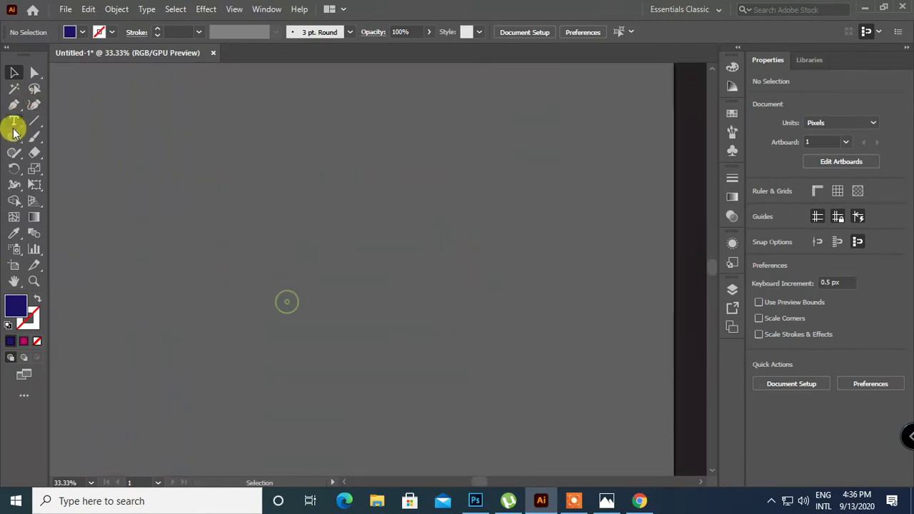
left_click(14, 136)
left_click_drag(249, 185, 375, 363)
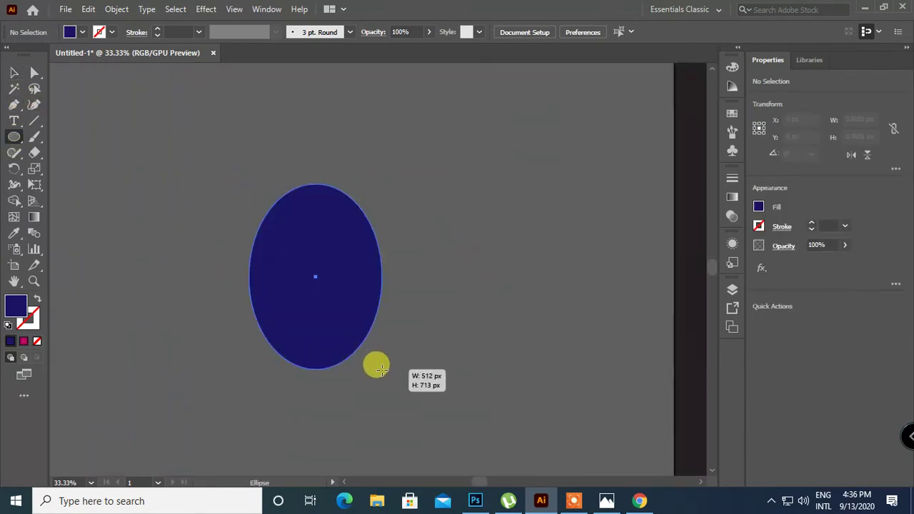
left_click(14, 72)
left_click(405, 163)
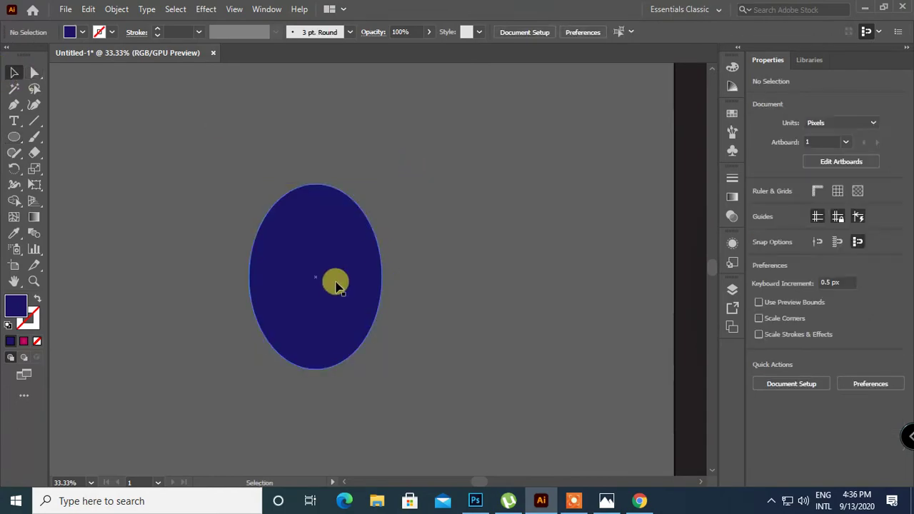
left_click(333, 279)
Switch to the Google Meet call and present the Illustrator window Untitled-1.
left_click(638, 500)
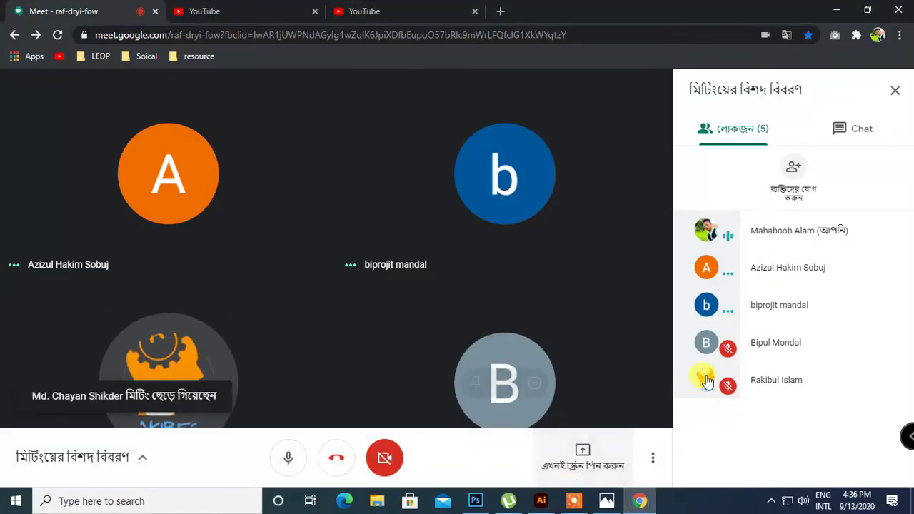
left_click(579, 457)
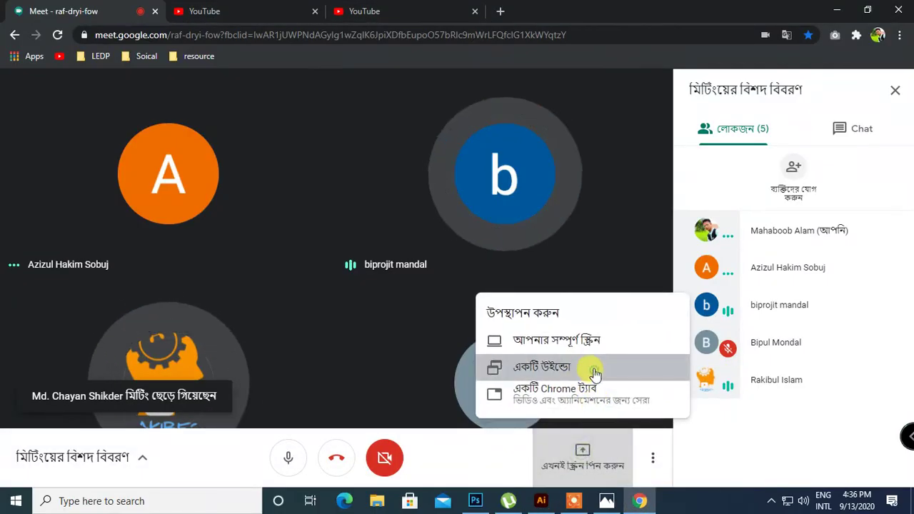
left_click(592, 367)
left_click(340, 251)
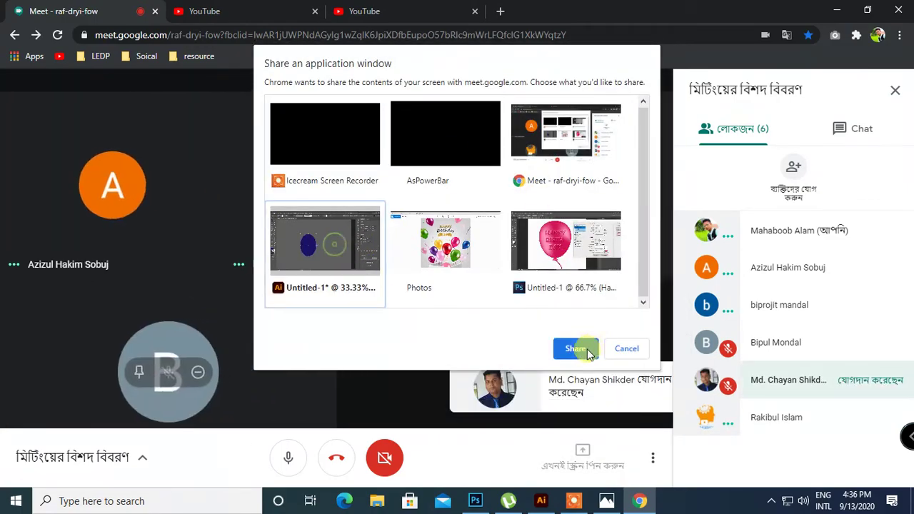
left_click(575, 348)
left_click(576, 467)
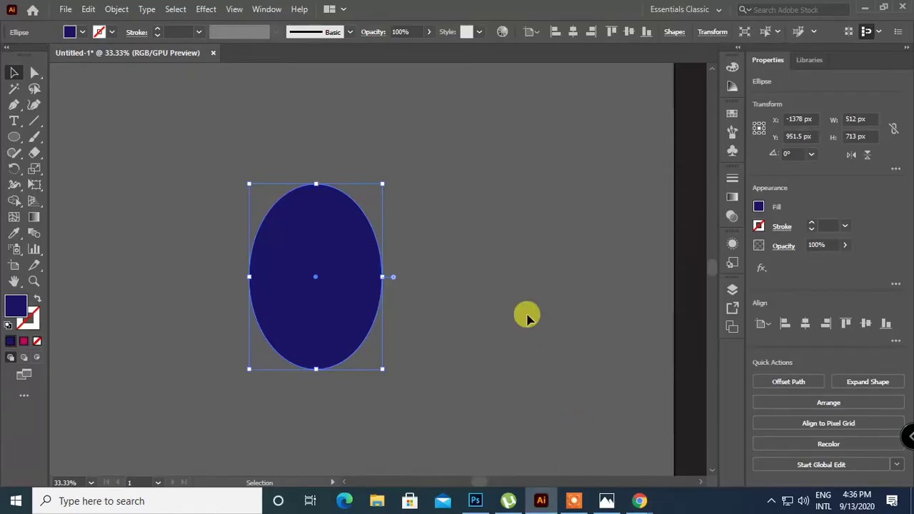
Open the Swatches and reshape the ellipse into a balloon, moving its top anchor down and its bottom anchor down about 23 px.
left_click(731, 114)
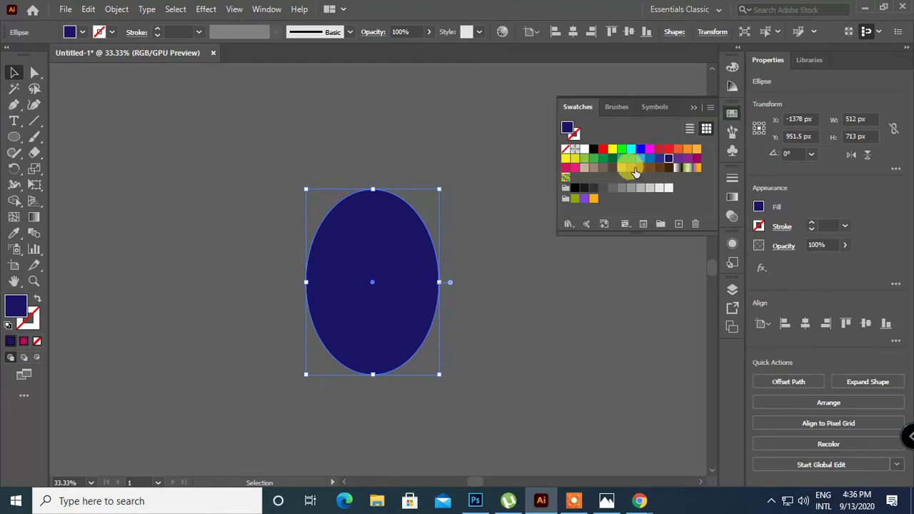
left_click(667, 289)
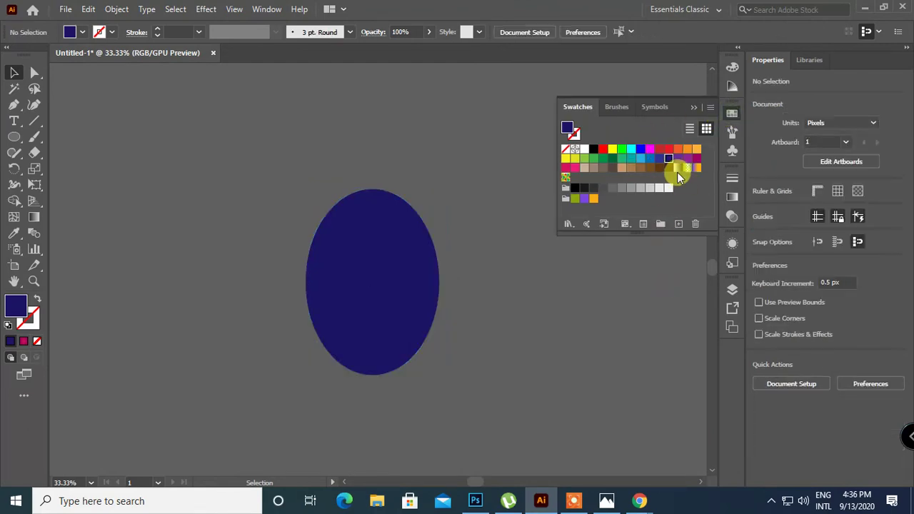
left_click(376, 249)
left_click(33, 72)
left_click(217, 128)
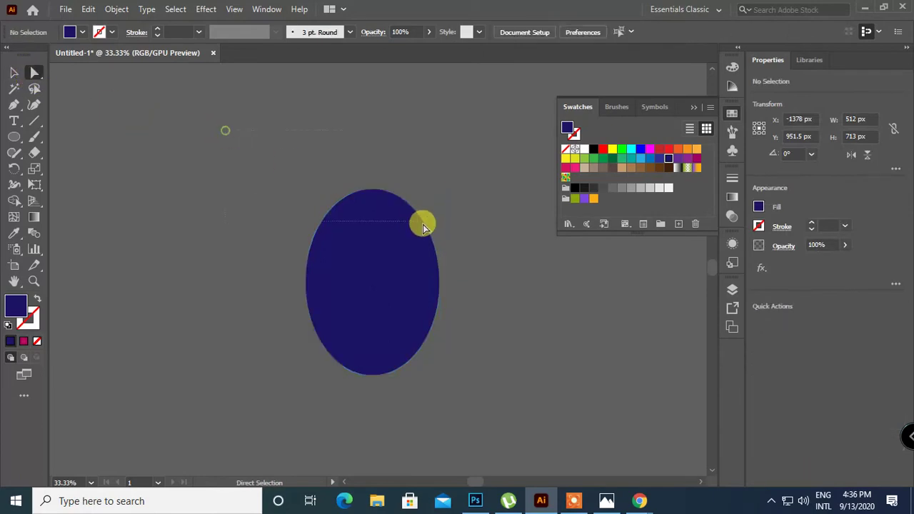
left_click(374, 191)
left_click_drag(374, 192, 374, 209)
left_click(481, 332)
scroll(457, 364, "down", 2)
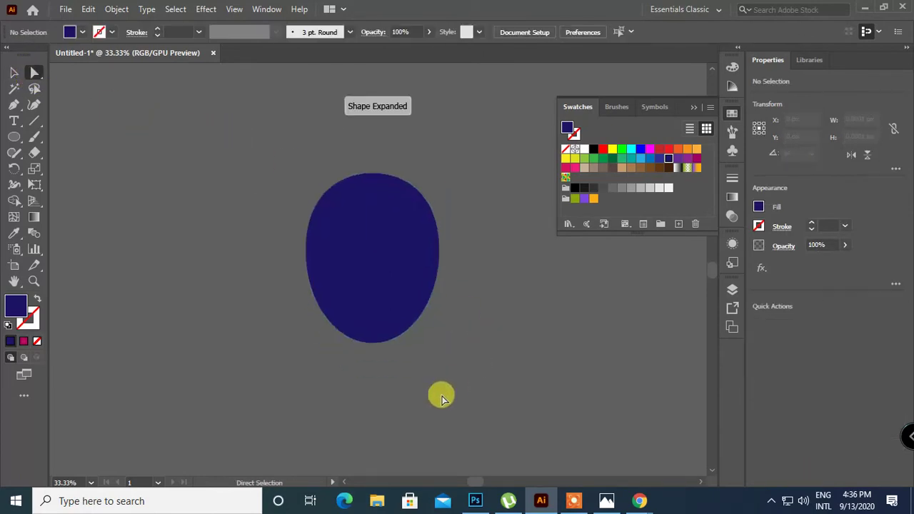
left_click_drag(433, 393, 369, 349)
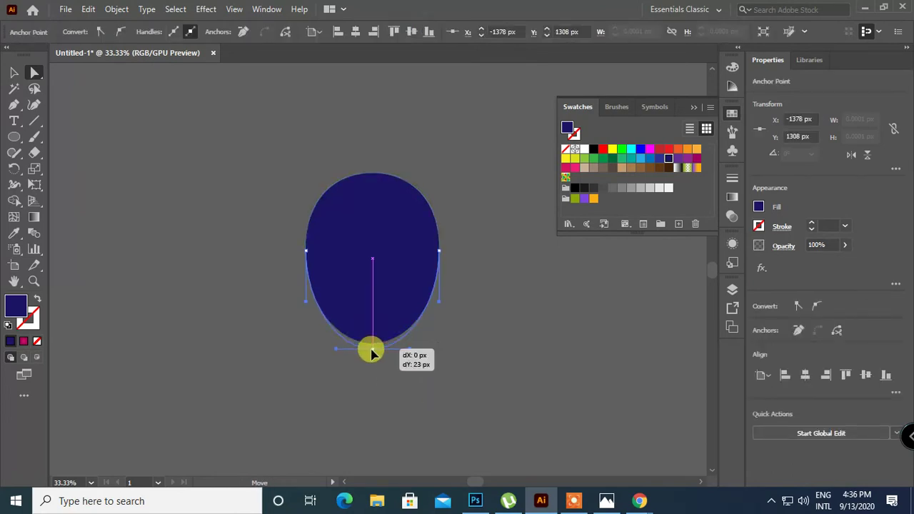
left_click(400, 394)
Convert the blue balloon shape to a gradient mesh with 4 rows, 4 columns and Flat appearance.
left_click(14, 72)
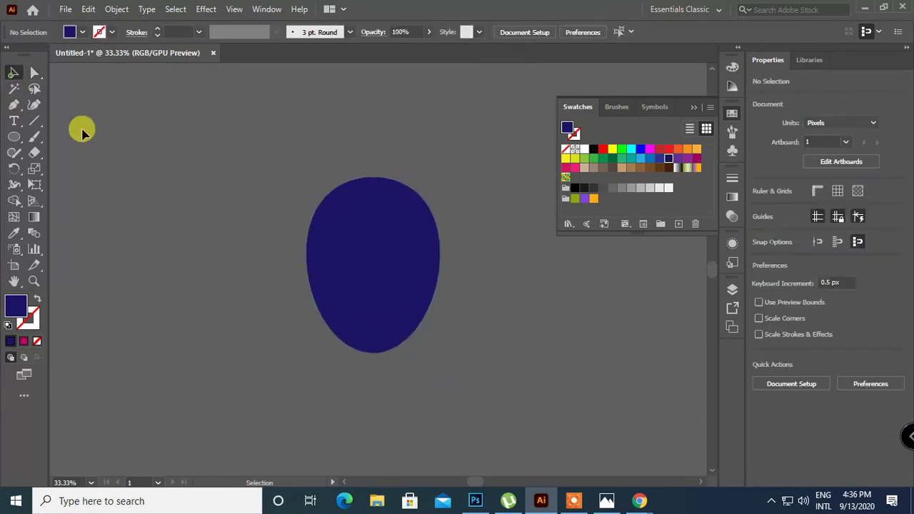
left_click_drag(238, 195, 499, 387)
left_click(114, 9)
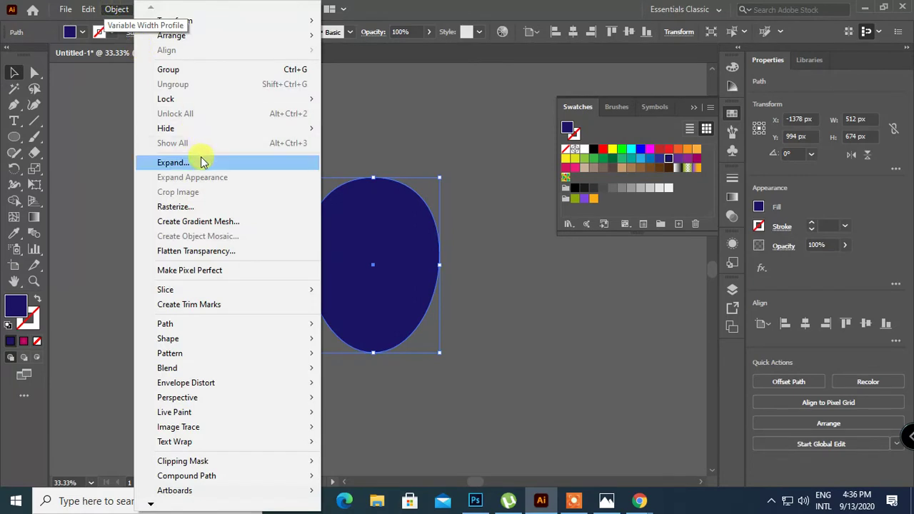
left_click(230, 223)
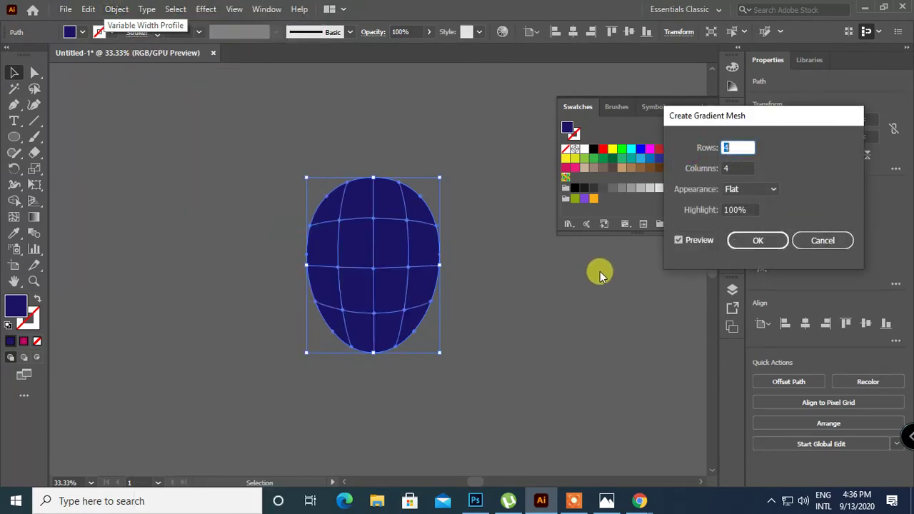
left_click(732, 167)
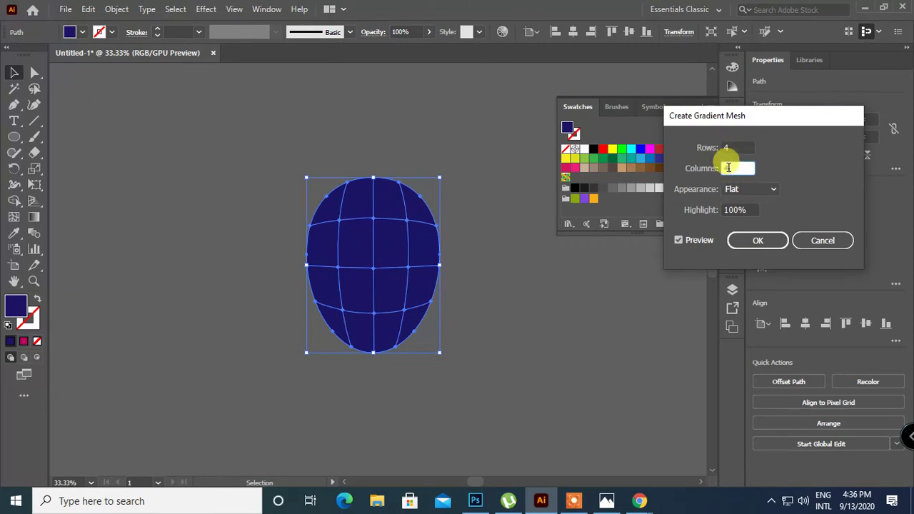
left_click(757, 241)
Try a white fill on the inner mesh points along the balloon's left side, and undo it.
left_click(34, 72)
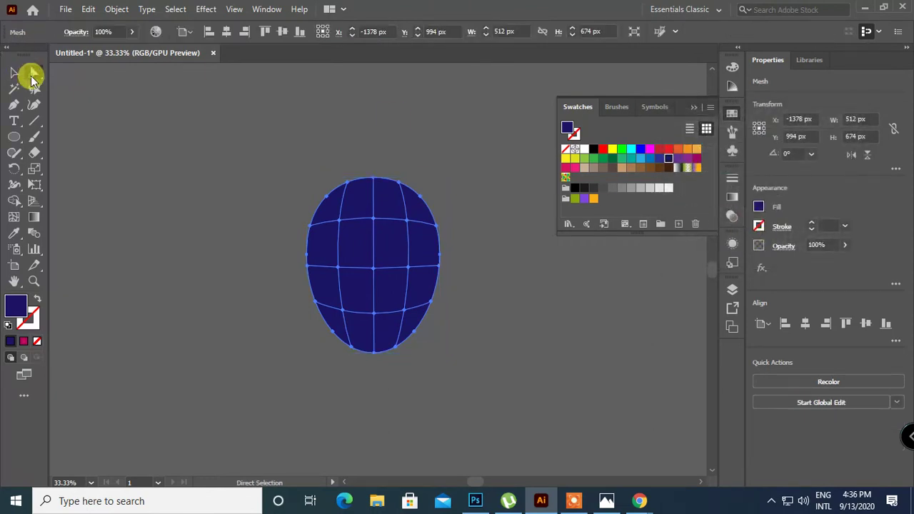
left_click(341, 225)
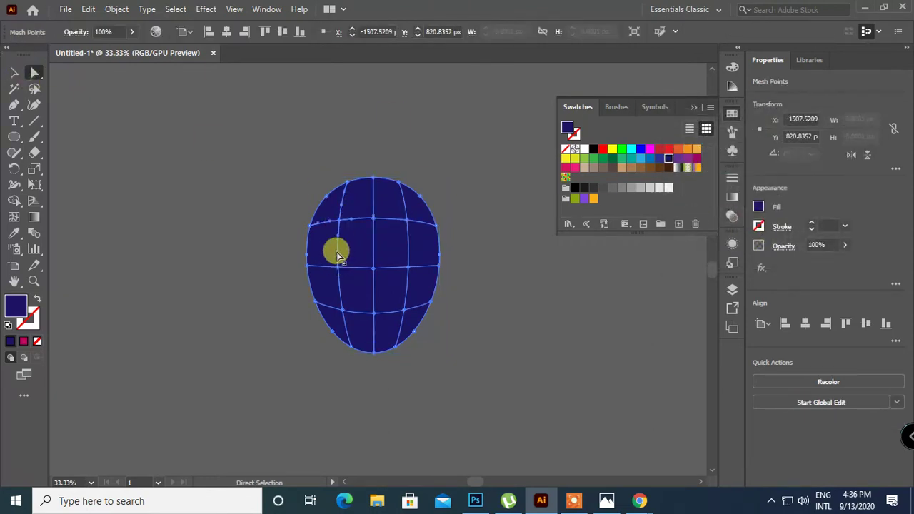
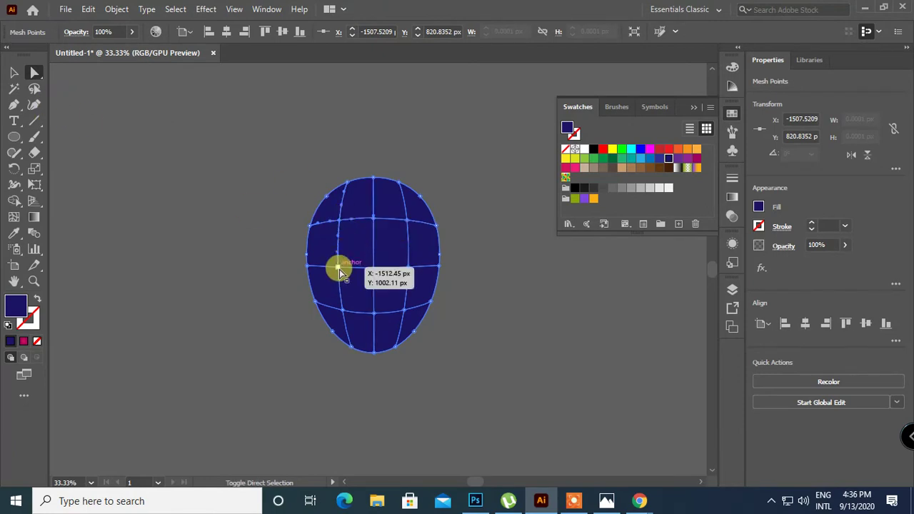
left_click(338, 304)
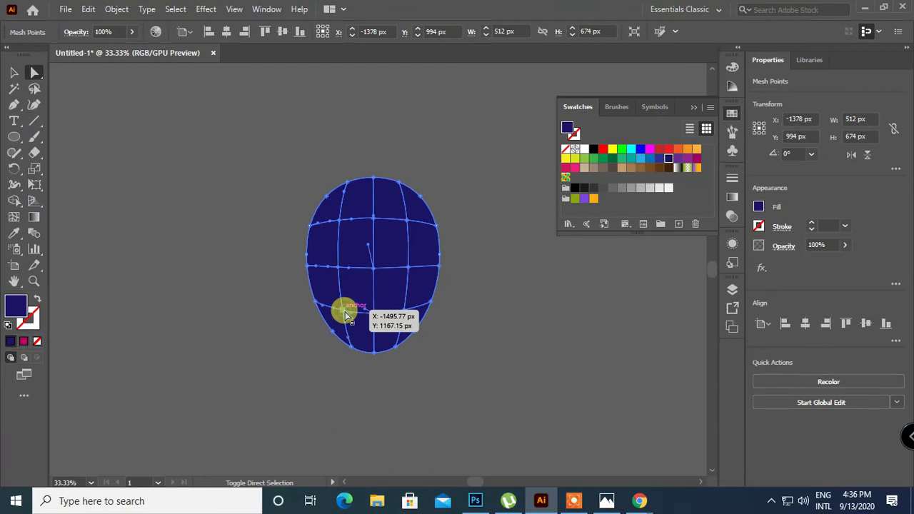
left_click(584, 149)
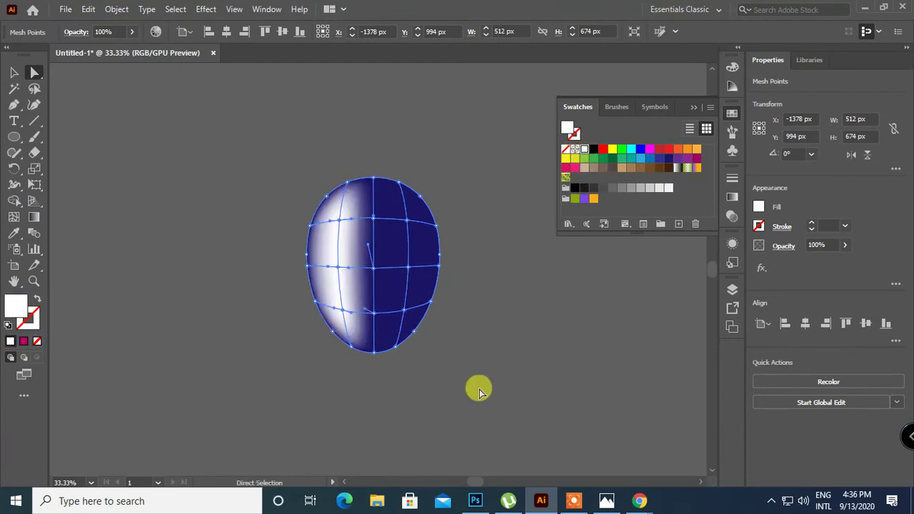
left_click(500, 375)
key("ctrl+z")
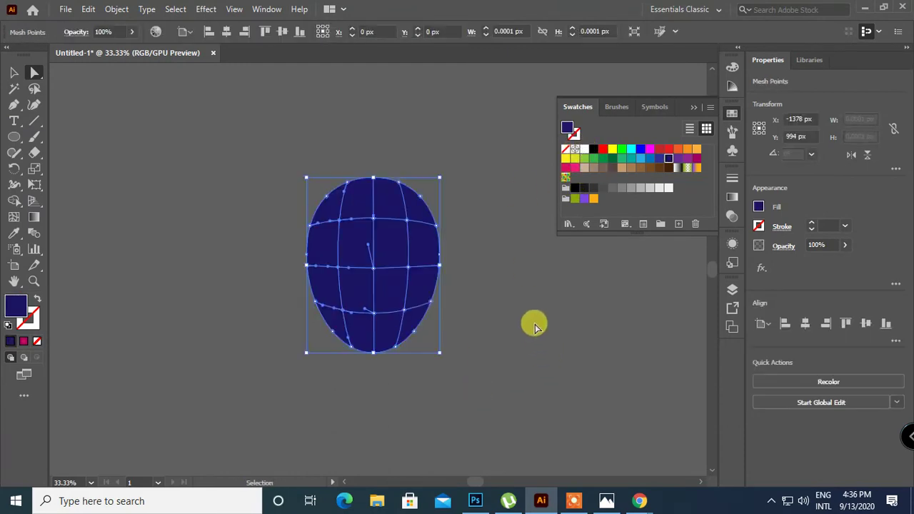
Colour the inner mesh points along the balloon's left side light violet ADABFF and deselect the mesh.
mouse_move(306, 207)
left_mouse_down()
mouse_move(333, 210)
mouse_move(322, 271)
mouse_move(331, 317)
left_mouse_up()
mouse_move(346, 323)
left_mouse_down()
mouse_move(345, 225)
mouse_move(332, 222)
left_mouse_up()
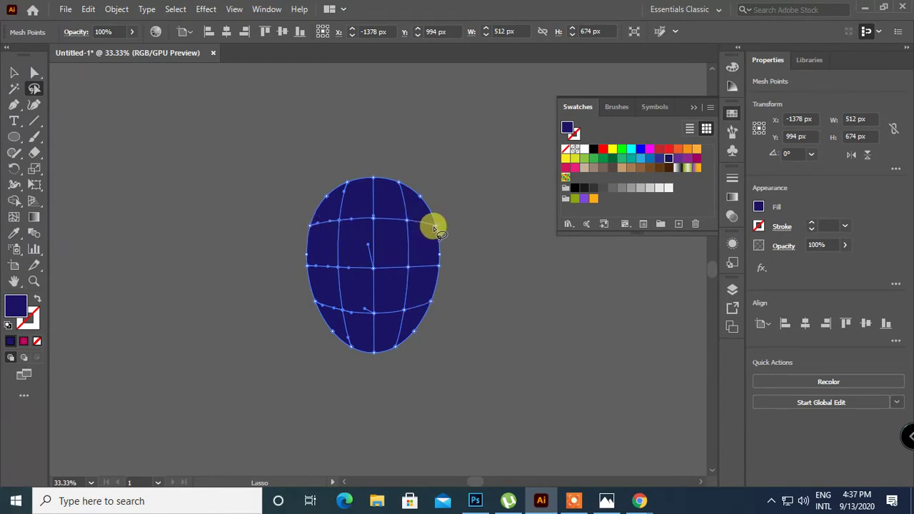
left_click_drag(433, 228, 345, 227)
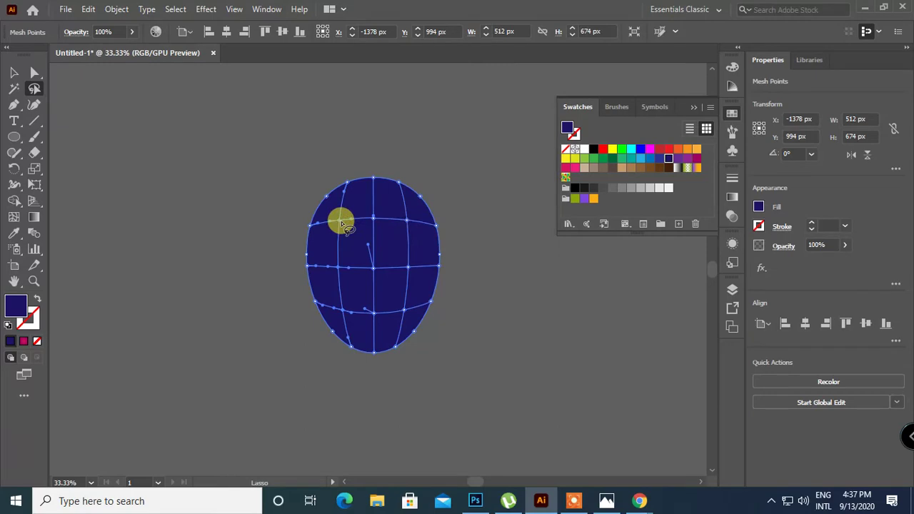
mouse_move(342, 223)
left_mouse_down()
mouse_move(307, 328)
mouse_move(332, 287)
left_mouse_up()
double_click(17, 305)
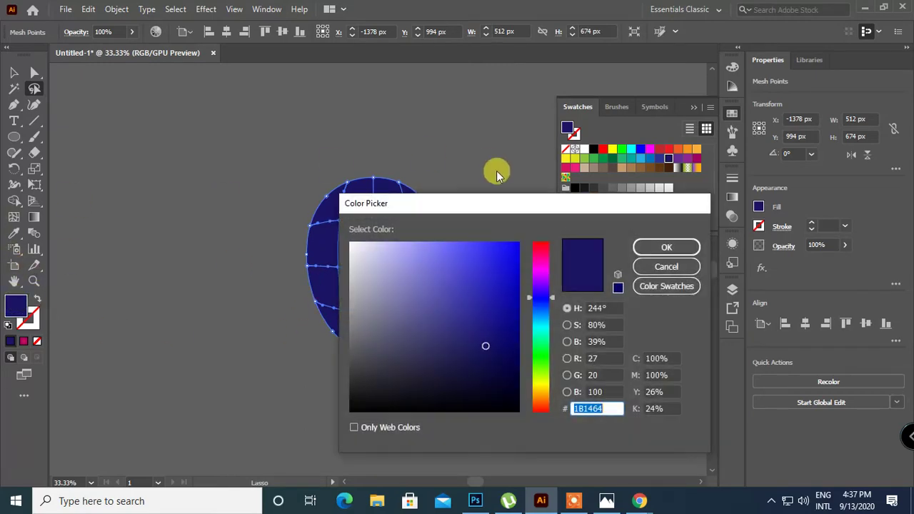
left_click_drag(457, 280, 428, 239)
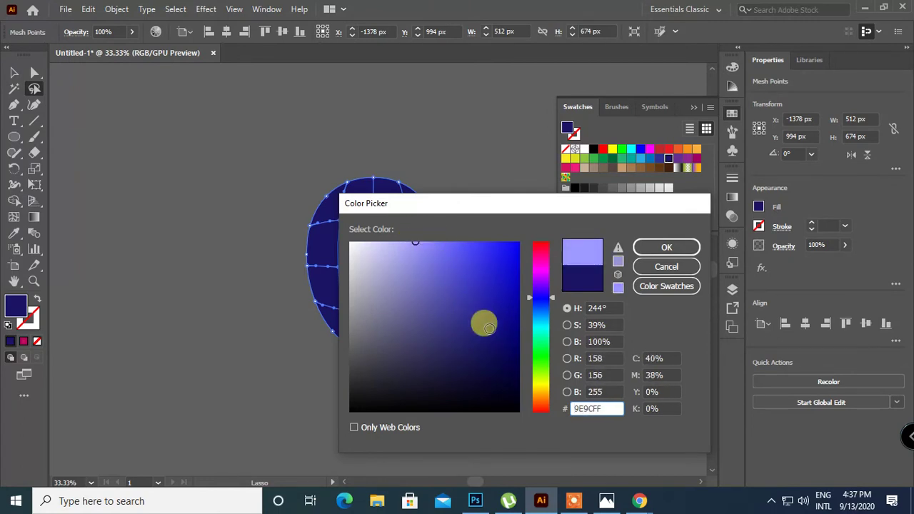
left_click_drag(413, 244, 405, 241)
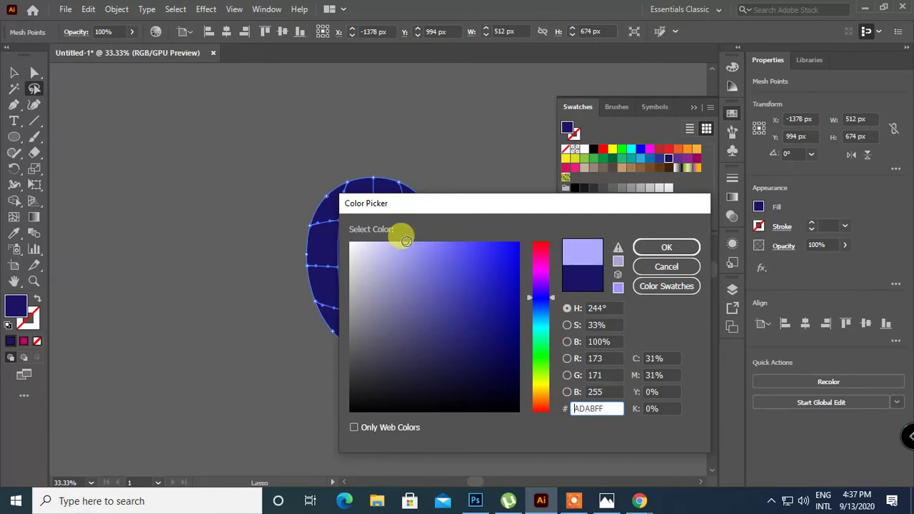
left_click(651, 247)
left_click(528, 304)
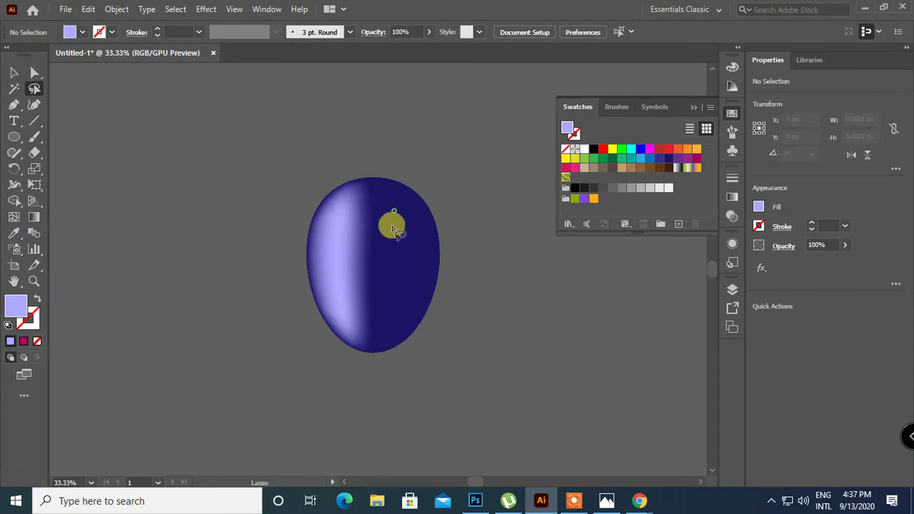
Colour the inner mesh point at the balloon's upper right light violet A6A4FF and deselect the mesh.
key("v")
left_click_drag(173, 145, 343, 255)
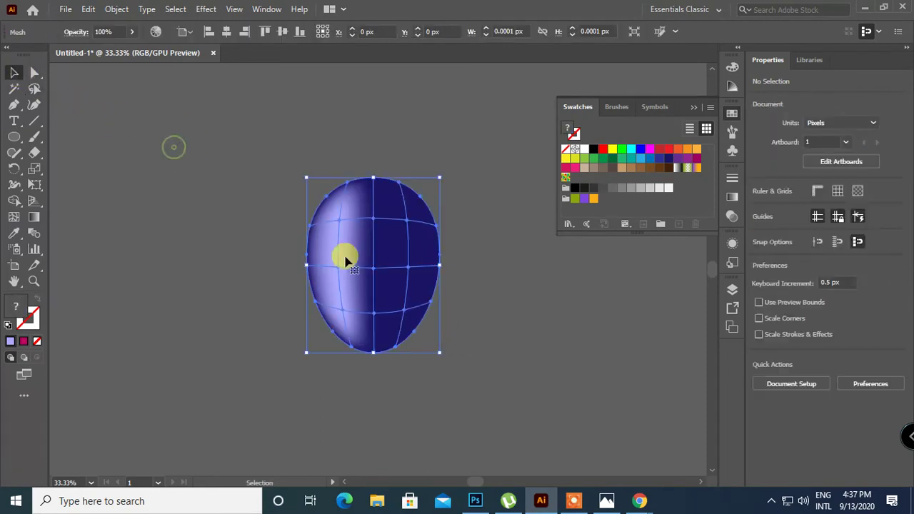
key("a")
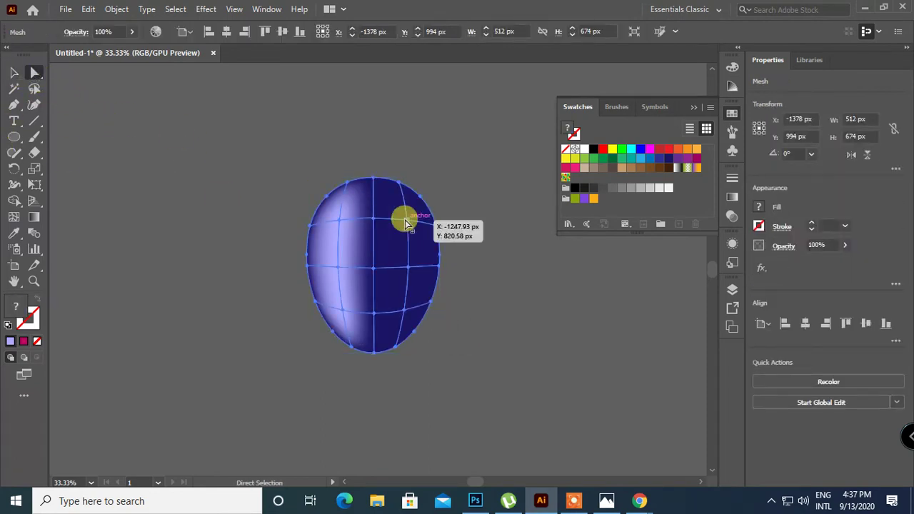
left_click(409, 224)
double_click(15, 305)
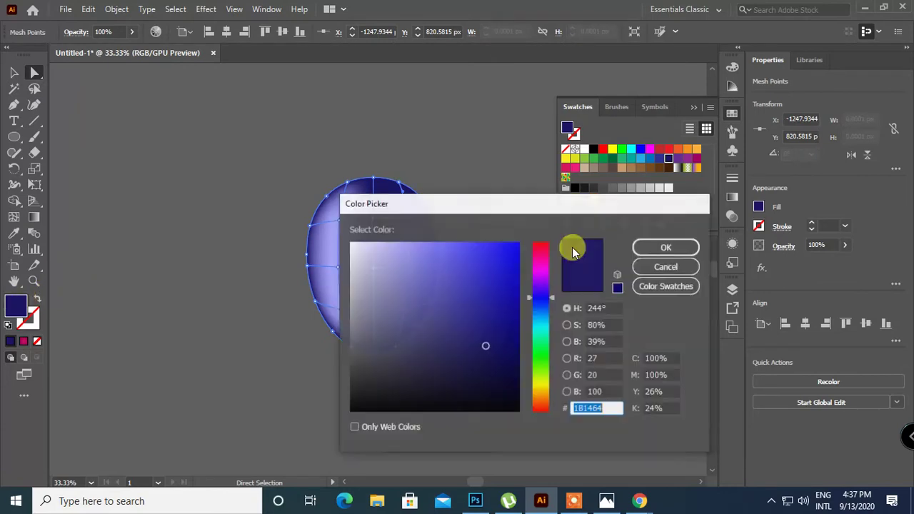
left_click_drag(453, 262, 415, 241)
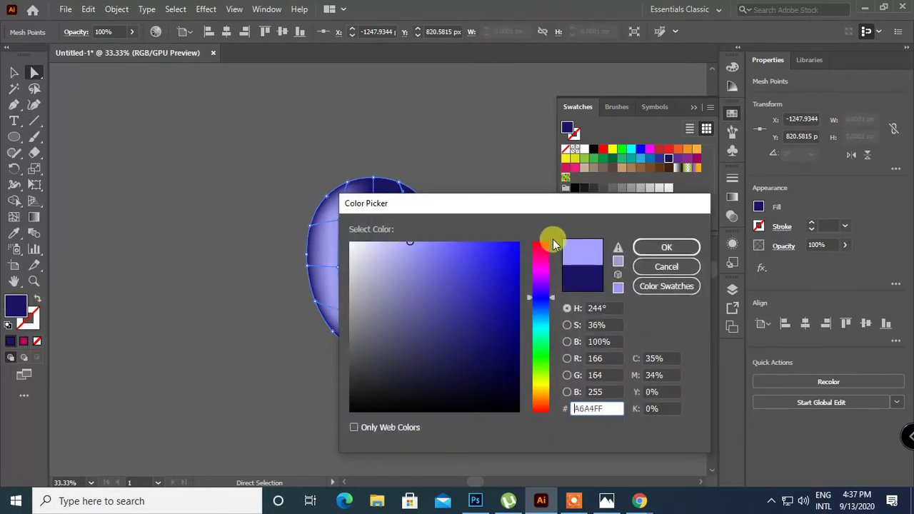
left_click(645, 247)
left_click(561, 341)
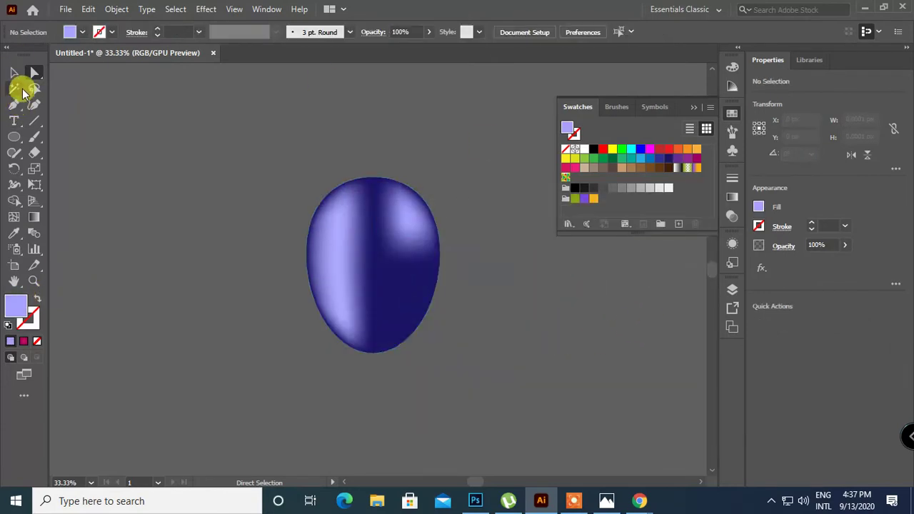
key("v")
left_click(148, 258)
Create a triangle about 86.6 × 75 px with the Polygon tool beside the balloon's lower left.
key("ctrl+plus")
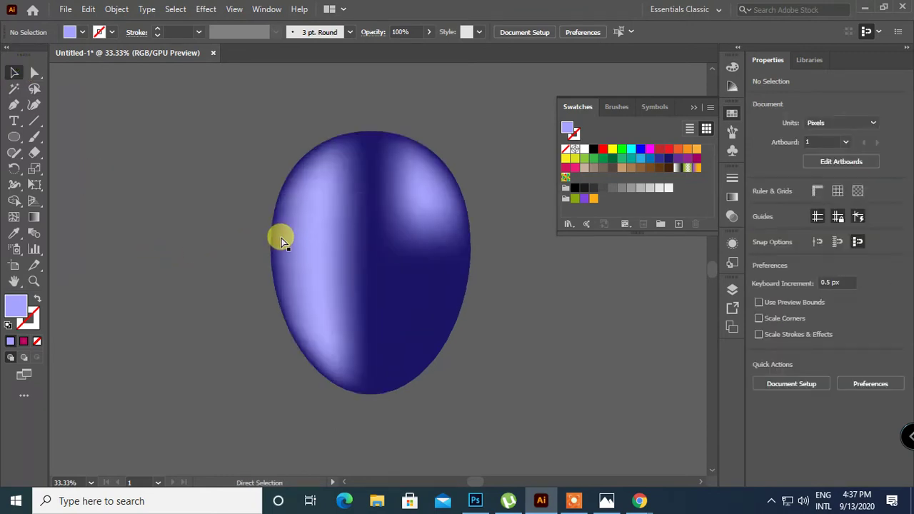
scroll(90, 212, "down", 2)
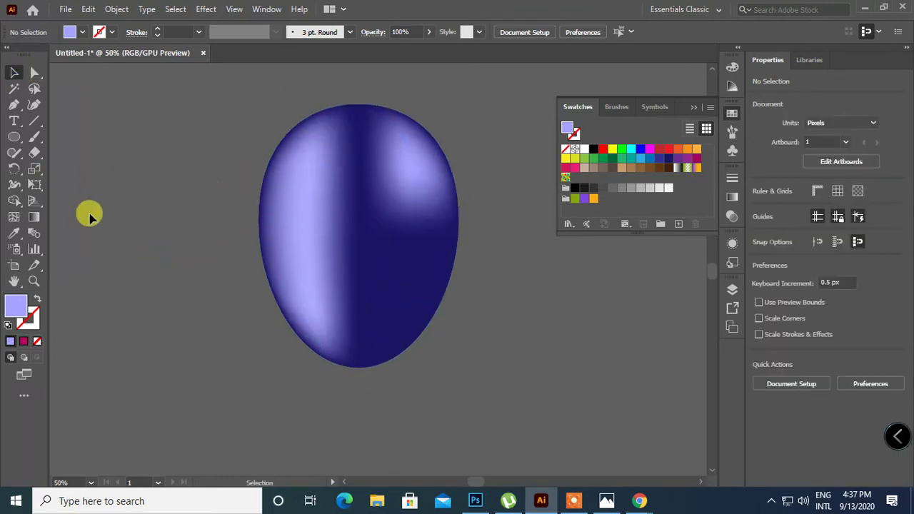
mouse_move(14, 151)
left_mouse_down()
mouse_move(75, 154)
mouse_move(90, 200)
mouse_move(16, 127)
mouse_move(12, 138)
mouse_move(86, 177)
mouse_move(83, 187)
left_mouse_up()
left_click(194, 299)
key("Return")
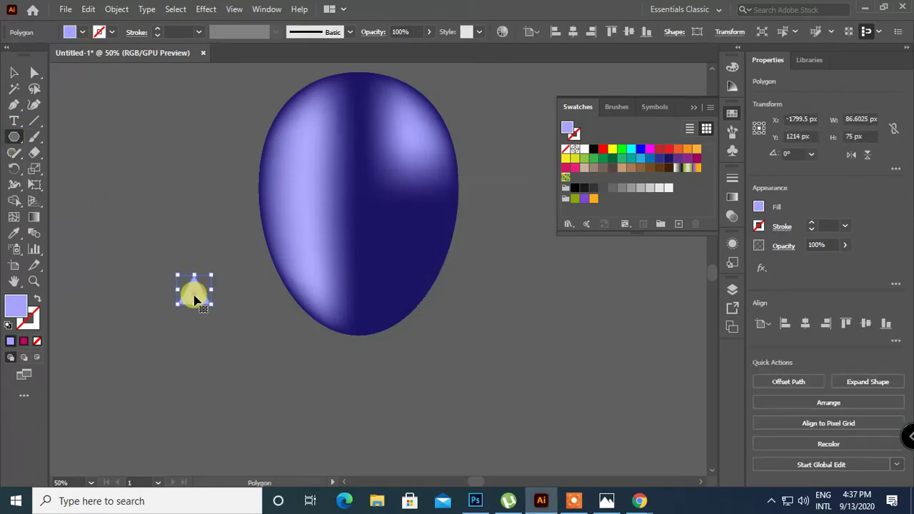
Fill the triangle with the dark blue 1B1464 swatch and convert it to a 4-row, 4-column gradient mesh with Flat appearance.
left_click(12, 73)
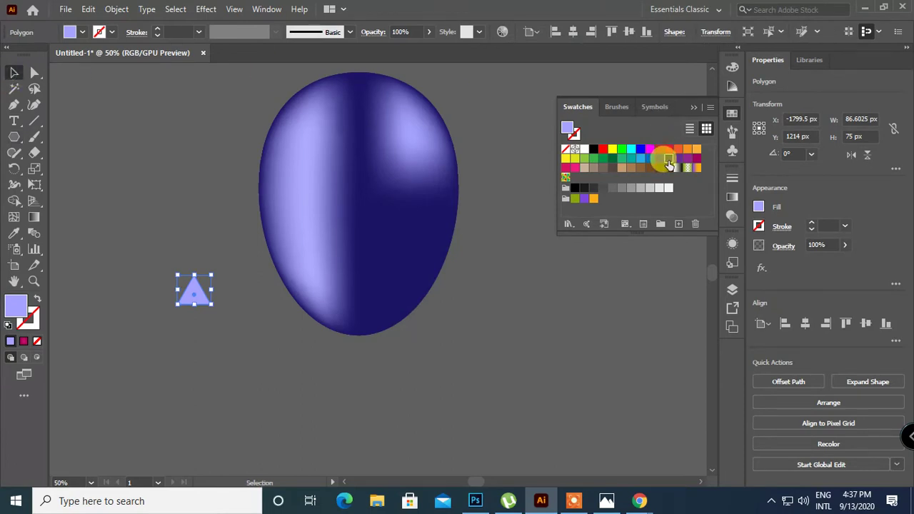
left_click(668, 161)
left_click(118, 9)
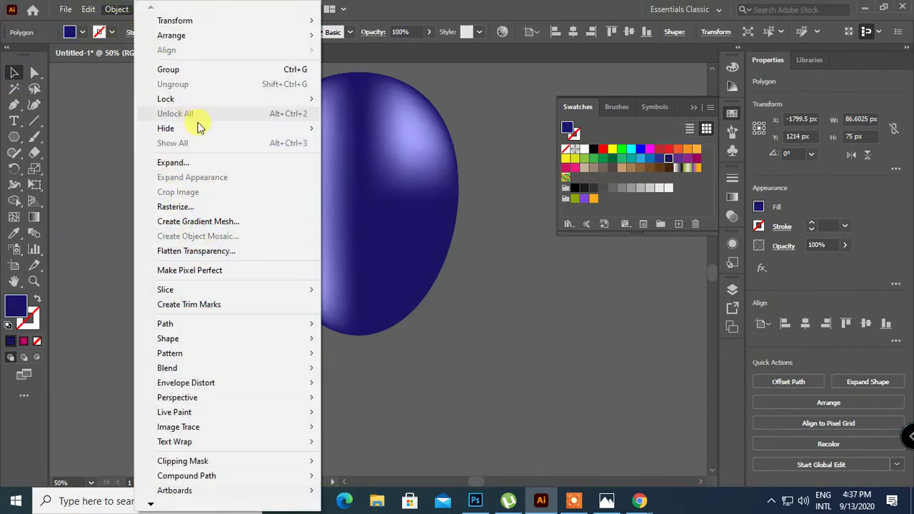
left_click(231, 222)
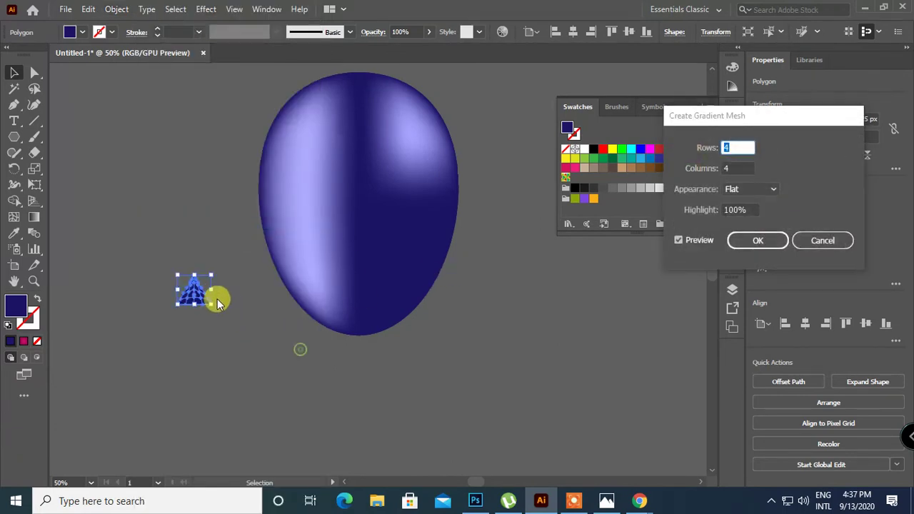
left_click(758, 239)
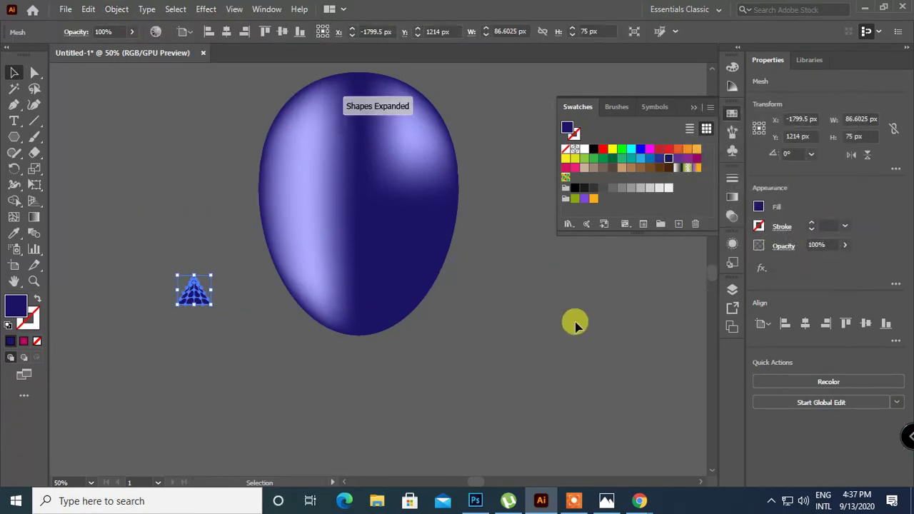
Move the triangle mesh onto the balloon's bottom end to form its knot.
left_click(576, 321)
left_click_drag(203, 301, 360, 341)
key("ctrl+equal")
key("ctrl+equal")
key("ctrl+equal")
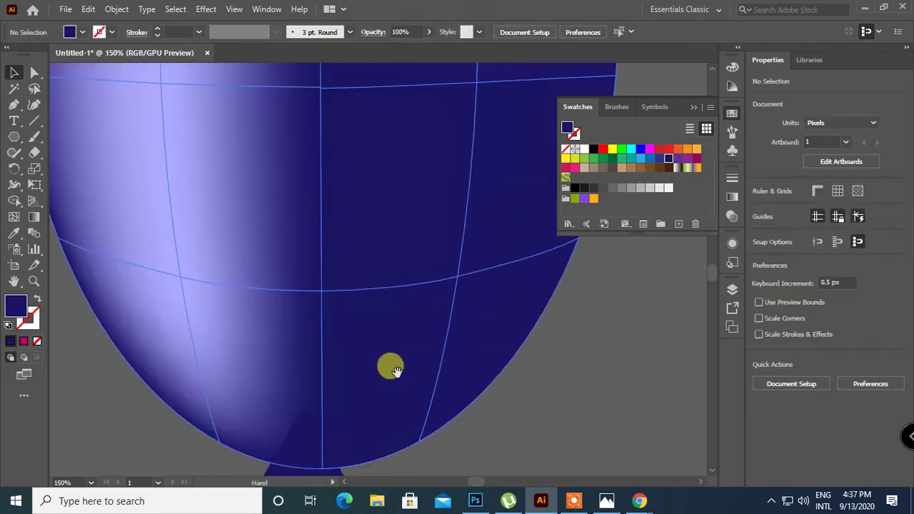
left_click_drag(397, 370, 401, 96)
Try colouring the triangle's mesh points lighter blue 5D59EA, and undo it.
left_click(334, 206)
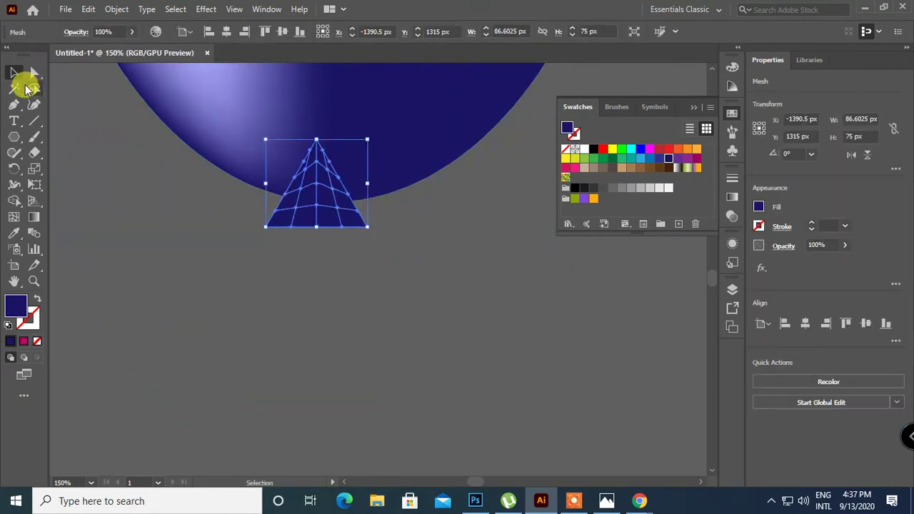
left_click(33, 72)
mouse_move(306, 157)
left_mouse_down()
mouse_move(295, 207)
mouse_move(333, 188)
mouse_move(329, 172)
left_mouse_up()
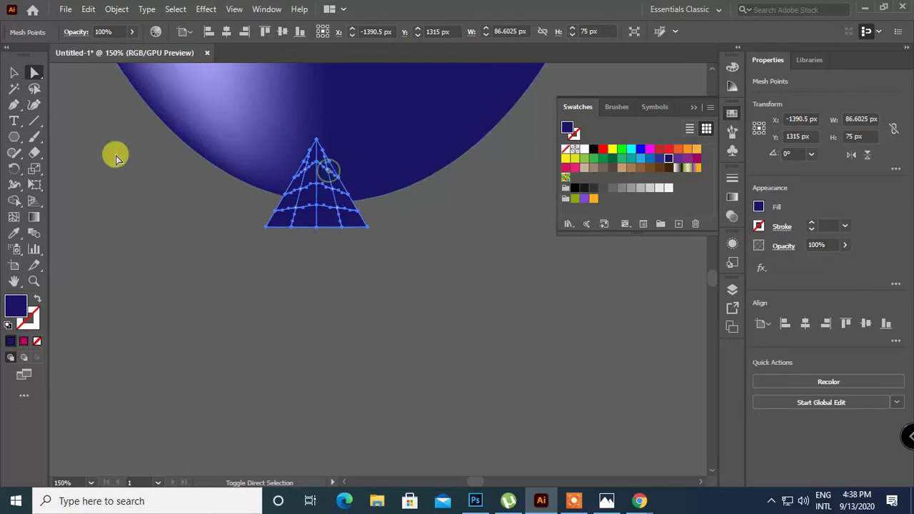
double_click(11, 314)
left_click_drag(499, 285, 455, 253)
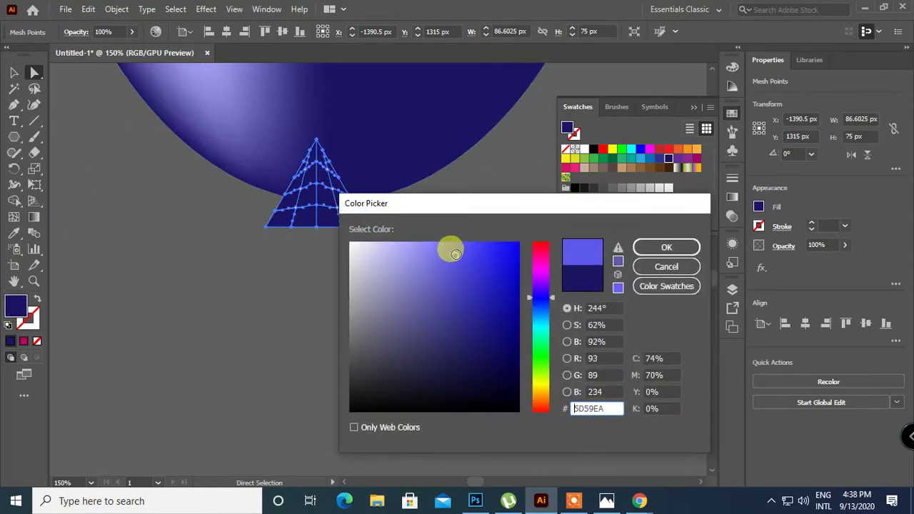
left_click(644, 247)
left_click(519, 300)
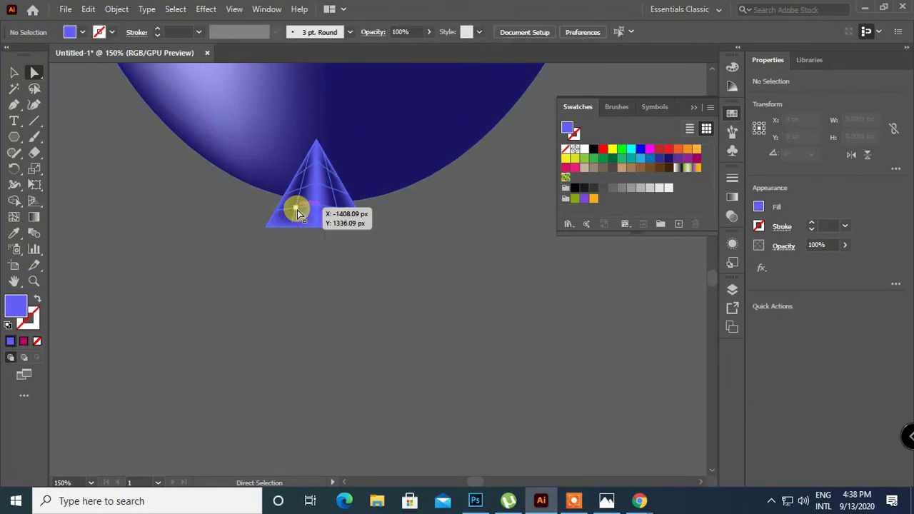
left_click(302, 190)
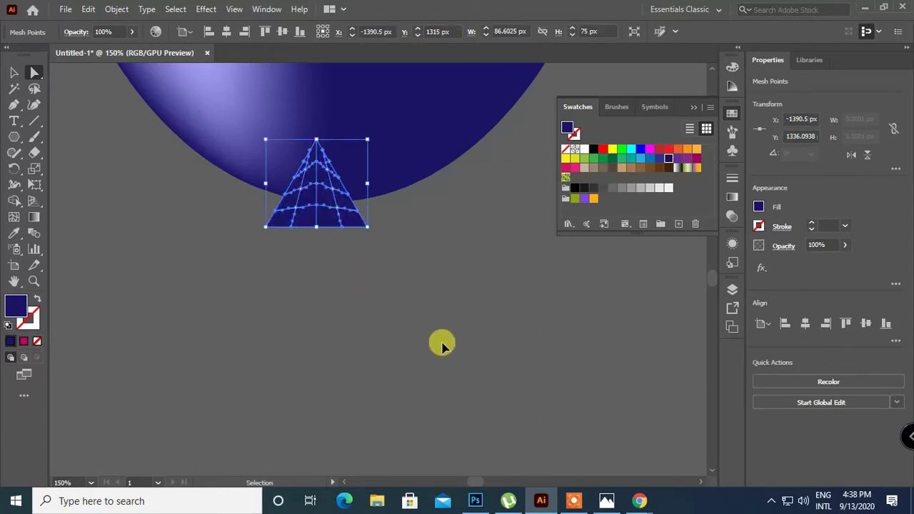
left_click(442, 346)
Colour the inner mesh points on both sides of the triangle's centre line blue 211DAA and deselect the mesh.
left_click_drag(305, 176, 297, 210)
key("ctrl+z")
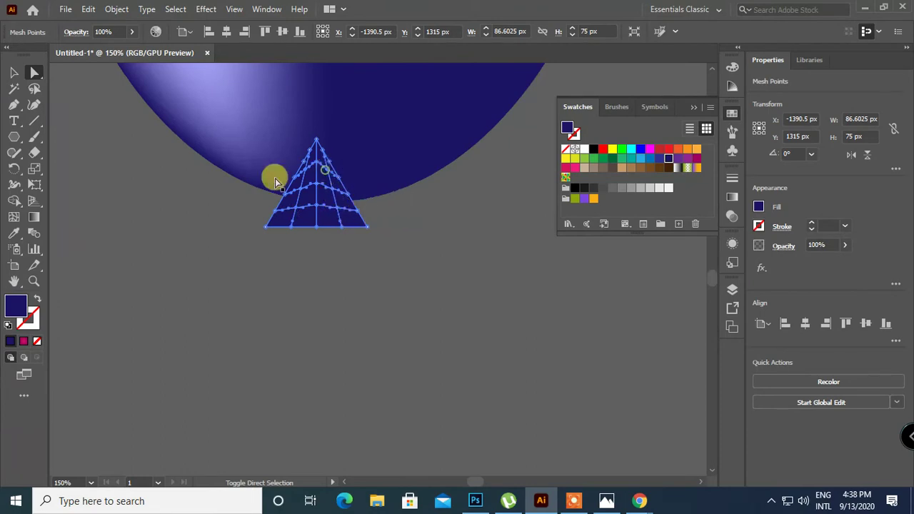
double_click(16, 306)
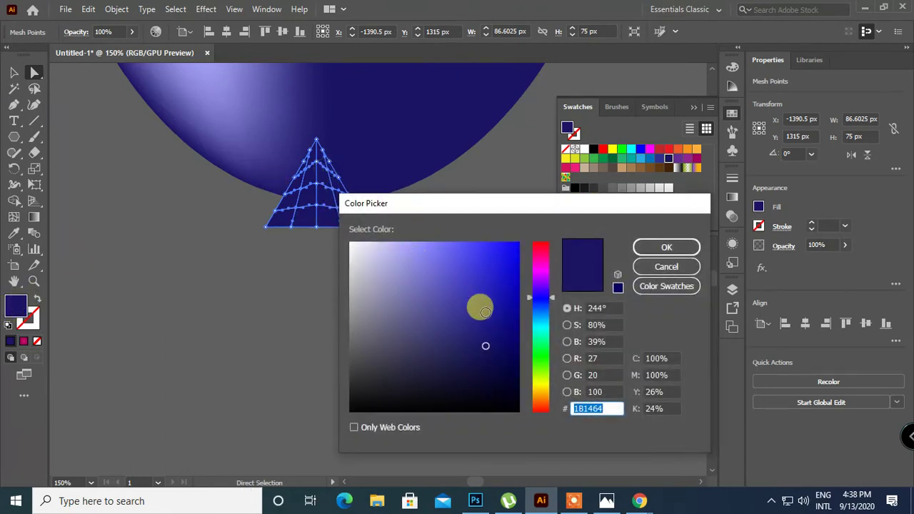
left_click(487, 312)
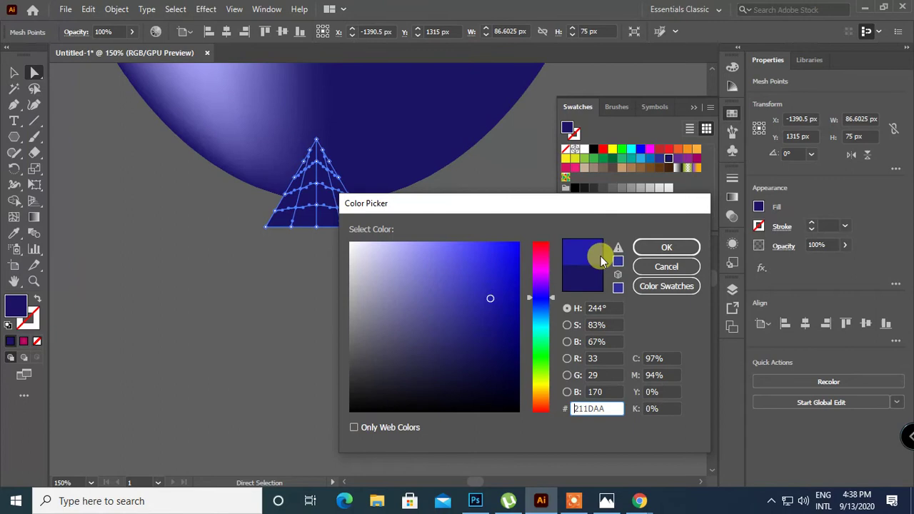
left_click(651, 246)
left_click(500, 312)
scroll(500, 312, "up", 3)
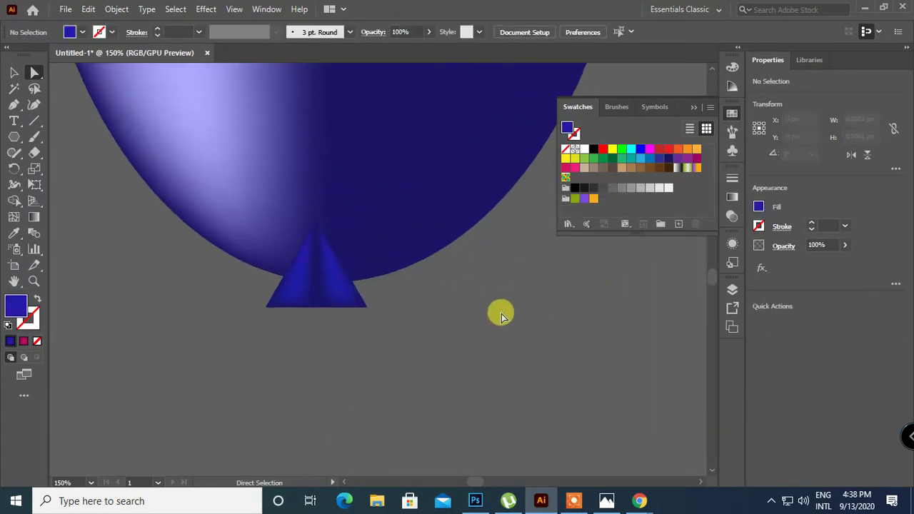
Try drawing an ellipse across the triangle's base, and undo it.
scroll(100, 193, "down", 1)
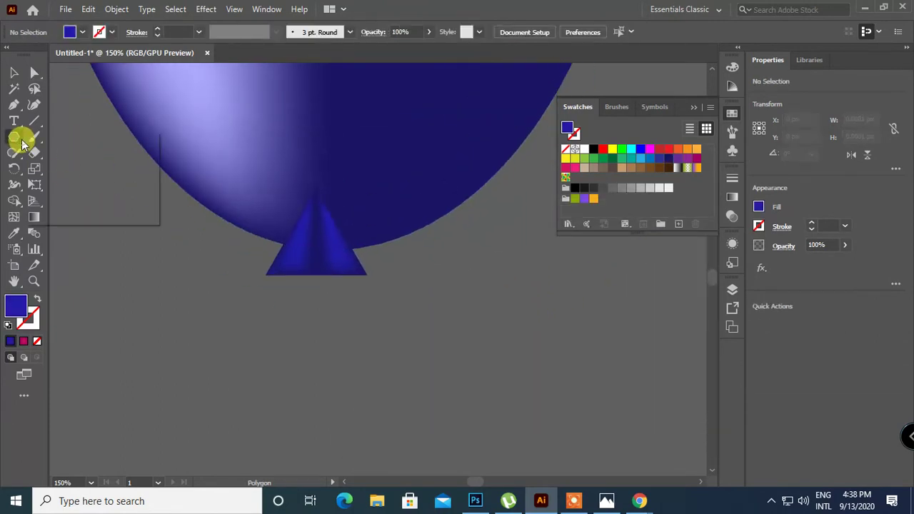
left_click_drag(22, 144, 84, 160)
left_click_drag(240, 263, 361, 271)
key("ctrl+z")
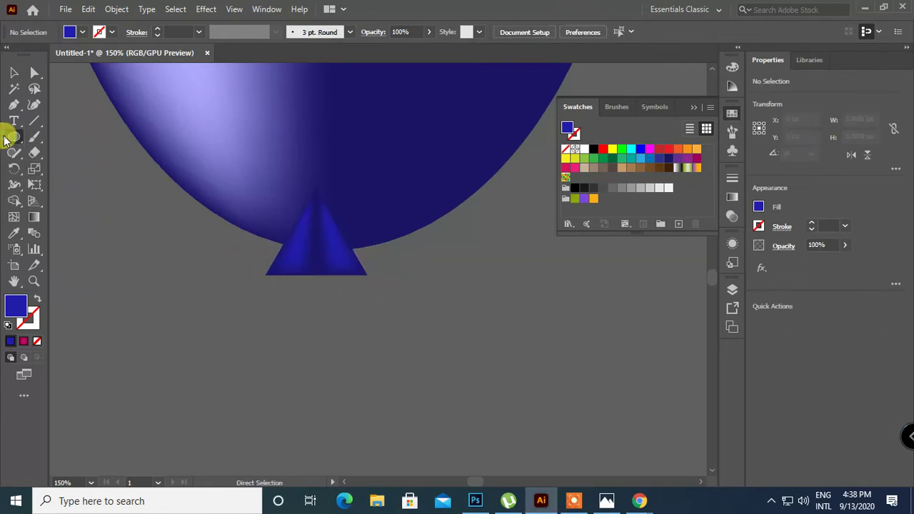
Draw a rounded rectangle about 136 × 27 px across the triangle's base and convert it to a 4-row, 4-column Flat gradient mesh.
left_click_drag(10, 136, 81, 151)
left_click_drag(236, 256, 392, 279)
left_click(14, 72)
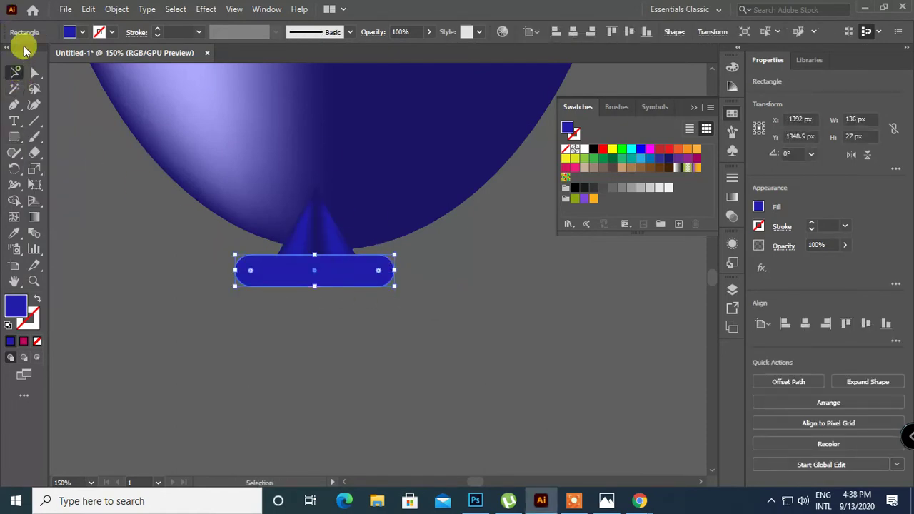
left_click(116, 8)
left_click(215, 221)
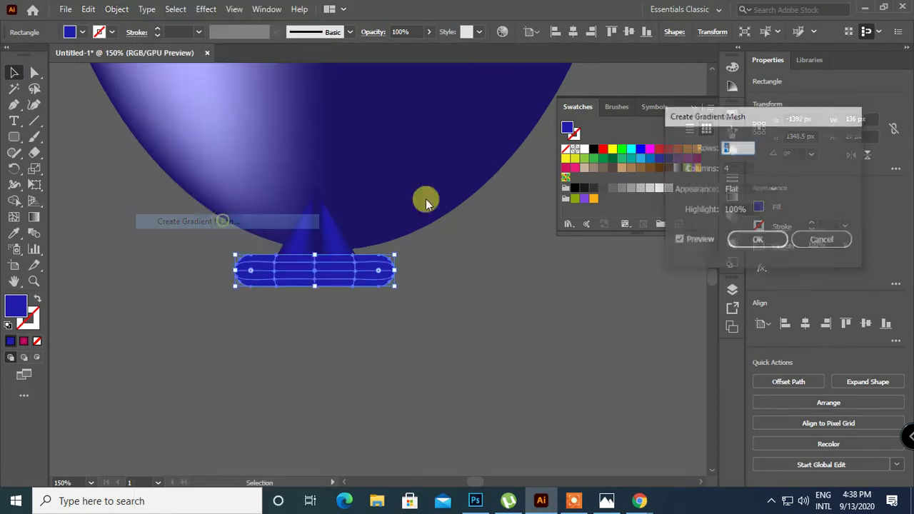
left_click(756, 239)
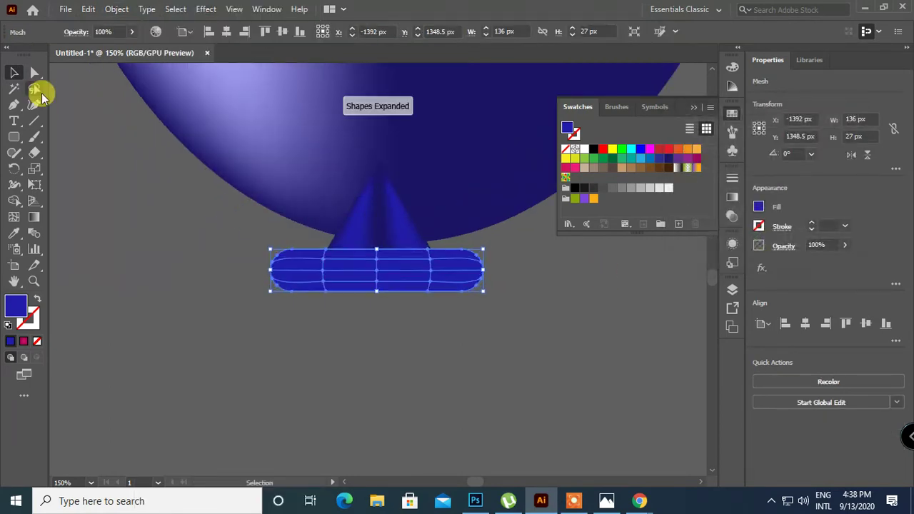
key("ctrl+equal")
key("ctrl+equal")
key("ctrl+equal")
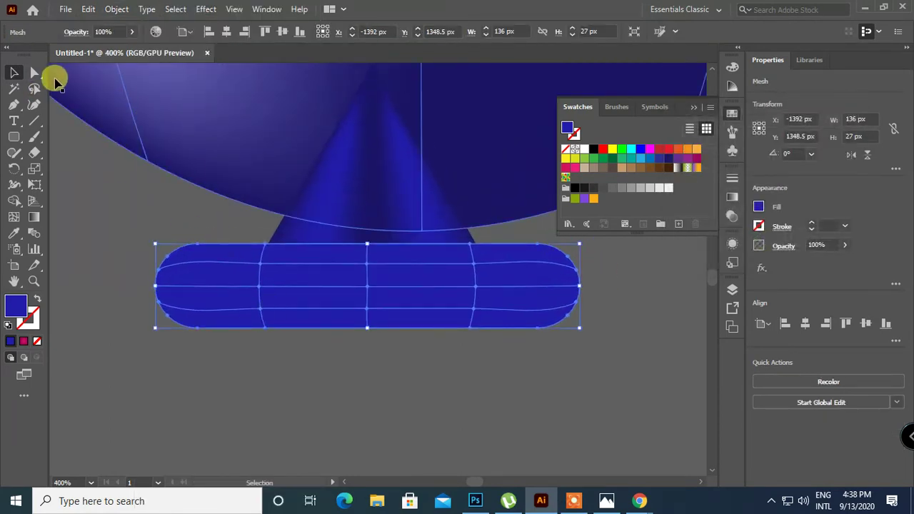
left_click(33, 89)
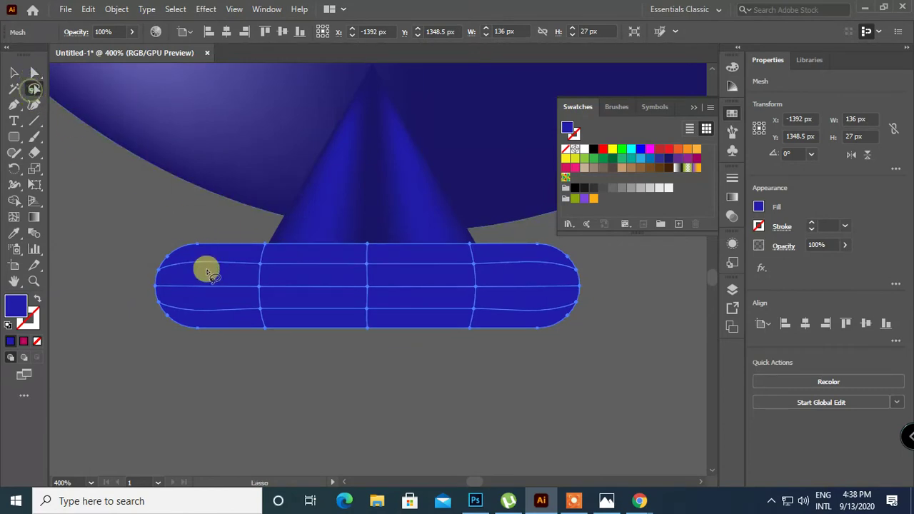
mouse_move(272, 281)
left_mouse_down()
mouse_move(473, 282)
mouse_move(490, 275)
mouse_move(487, 262)
mouse_move(454, 255)
mouse_move(242, 265)
left_mouse_up()
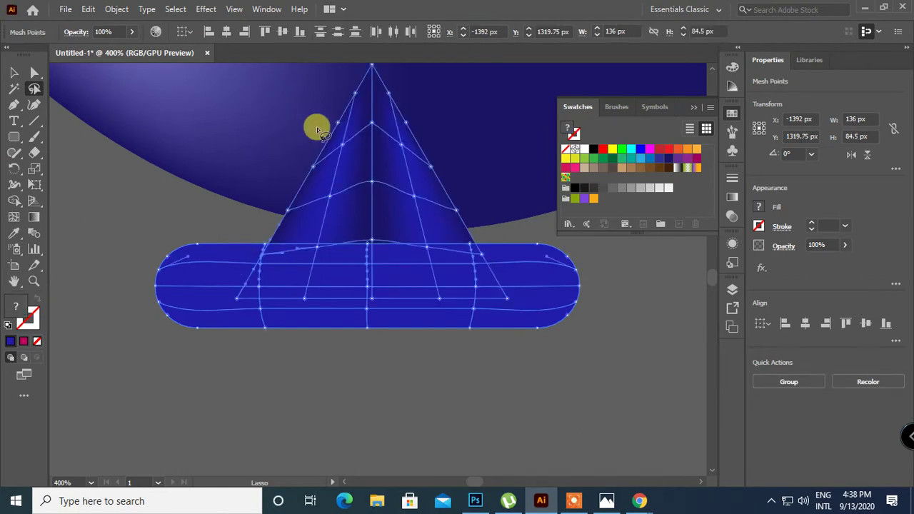
left_click(257, 195)
Colour the upper row of inner mesh points in the rounded rectangle brighter blue 2D2DD6 and deselect the mesh.
left_click(34, 72)
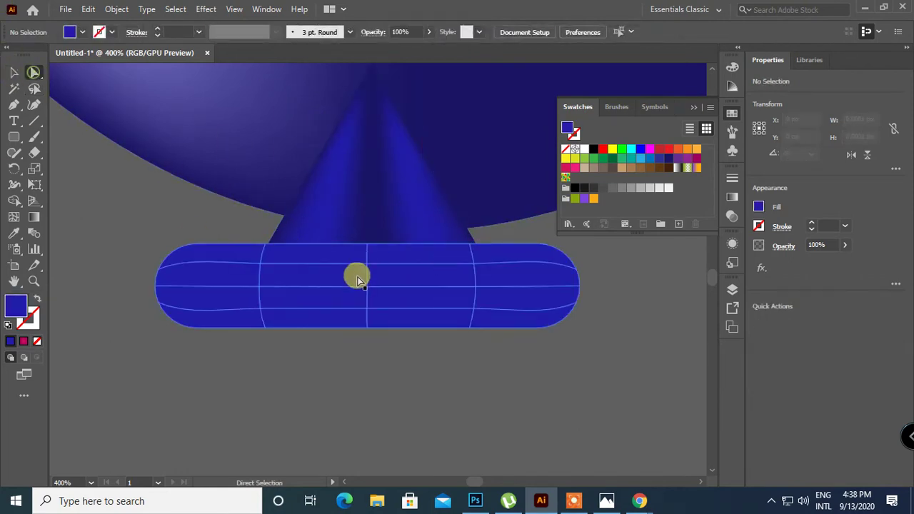
left_click(262, 264)
left_click_drag(367, 270, 471, 266)
double_click(15, 305)
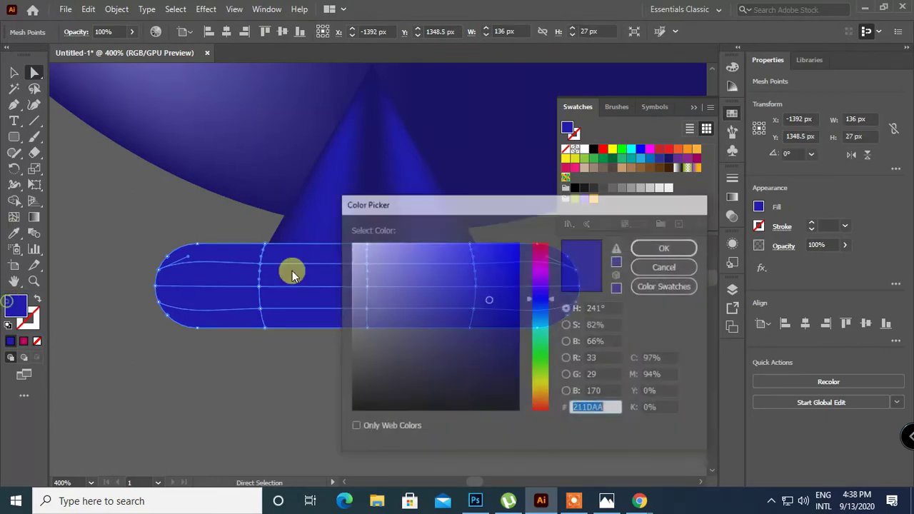
left_click_drag(484, 298, 483, 267)
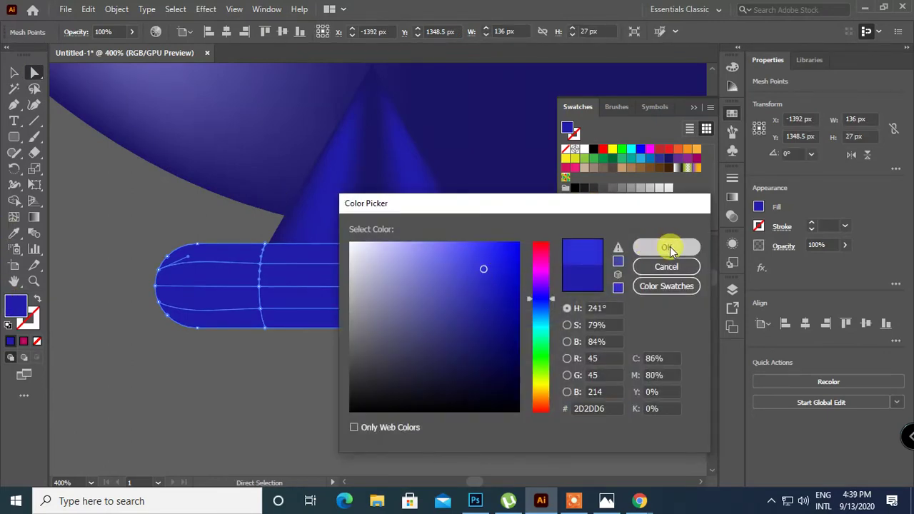
left_click(666, 247)
left_click(460, 386)
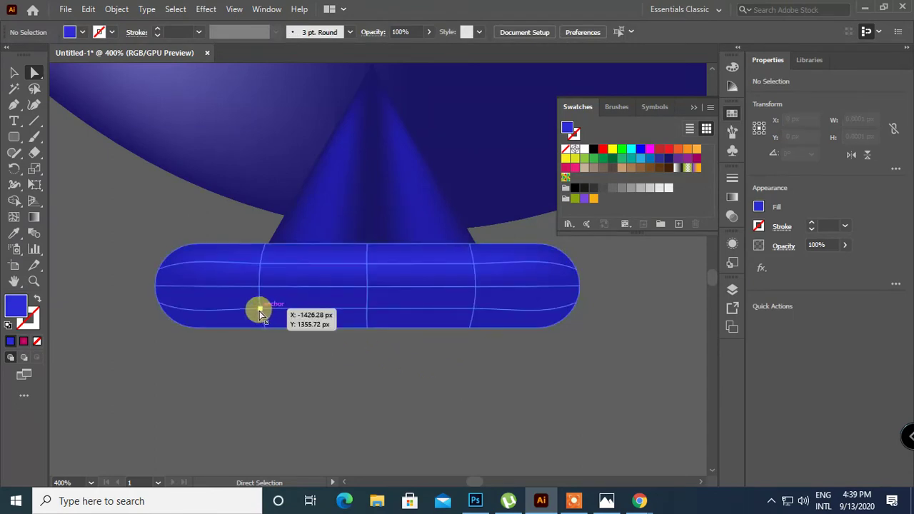
Colour the lower row of inner mesh points in the rounded rectangle brighter blue 3333D3 and deselect the mesh.
left_click(258, 309)
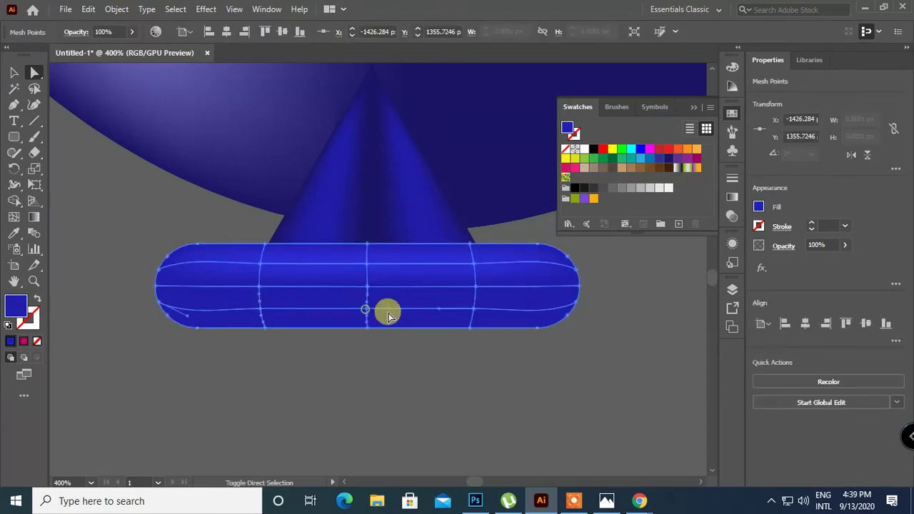
left_click(475, 311, "shift")
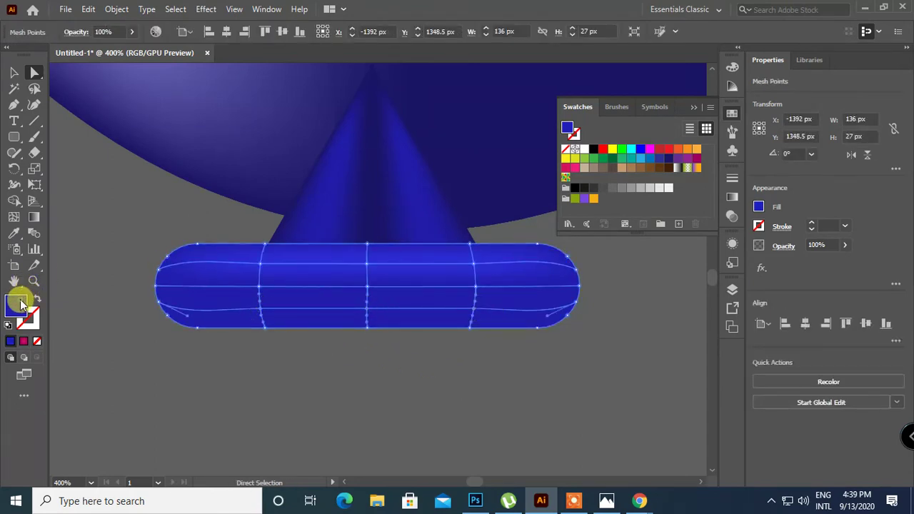
double_click(20, 302)
left_click(475, 297)
left_click(478, 271)
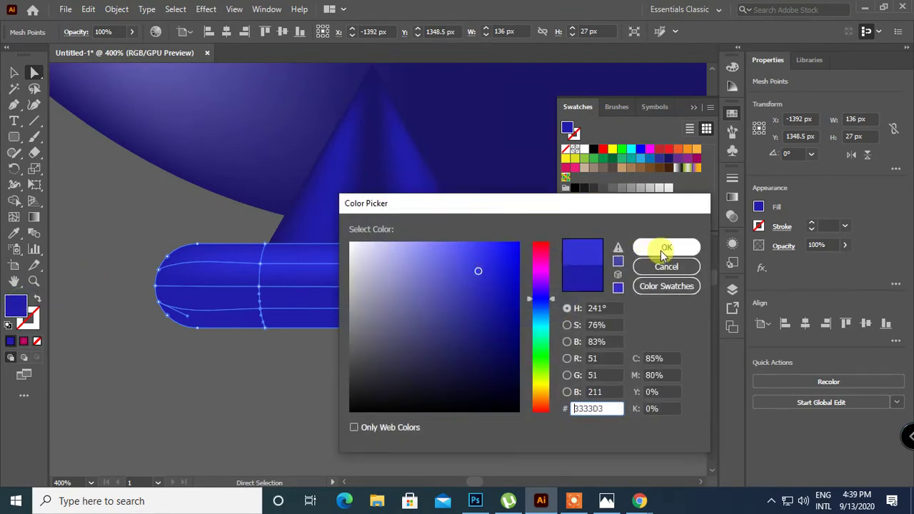
left_click(665, 250)
left_click(514, 361)
Colour the mesh points along the rounded rectangle's top edge a light periwinkle blue and deselect the mesh.
scroll(582, 364, "up", 2)
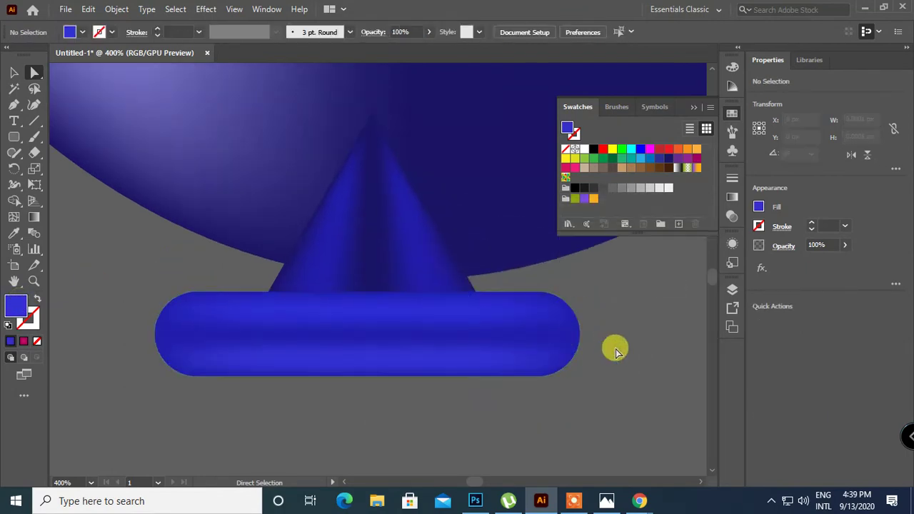
left_click(263, 293)
left_click_drag(363, 295, 467, 292)
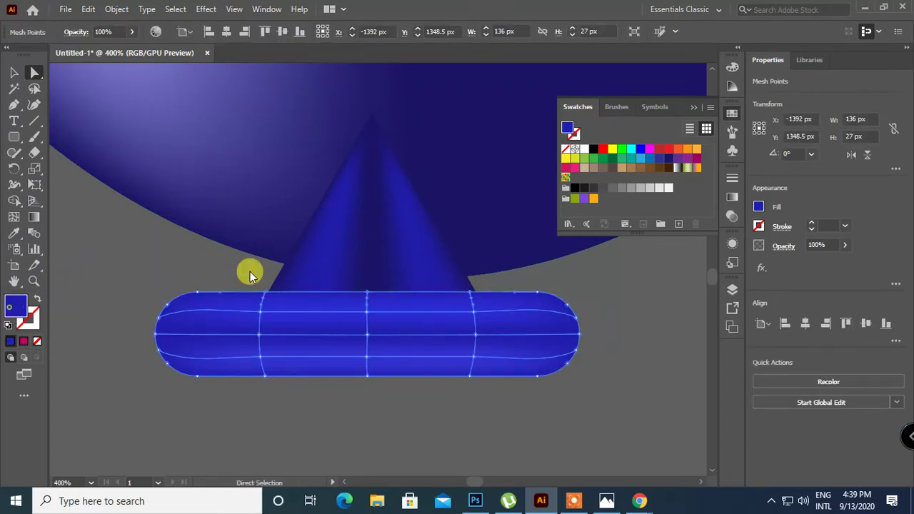
double_click(16, 305)
left_click(428, 266)
left_click(661, 248)
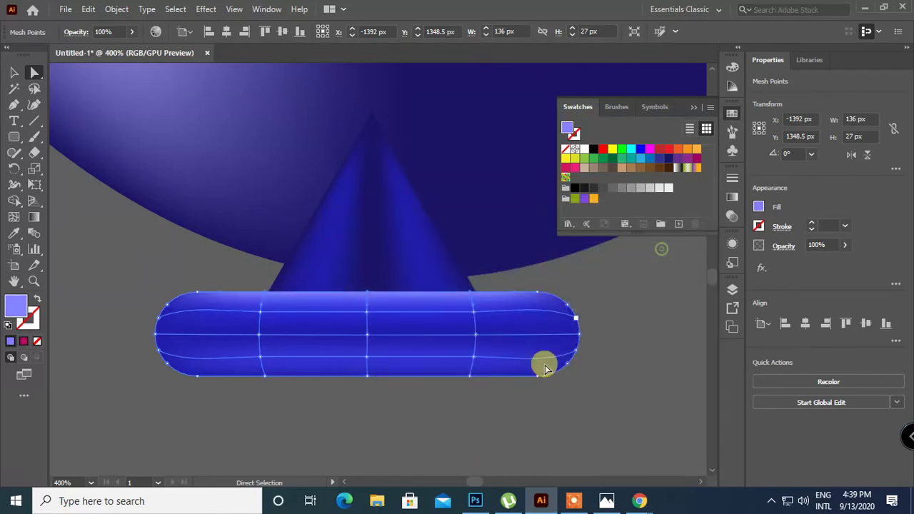
left_click(618, 375)
Select the whole balloon with its knot and place a duplicate below and to the right of the original.
key("ctrl+minus")
key("ctrl+minus")
key("ctrl+minus")
key("ctrl+minus")
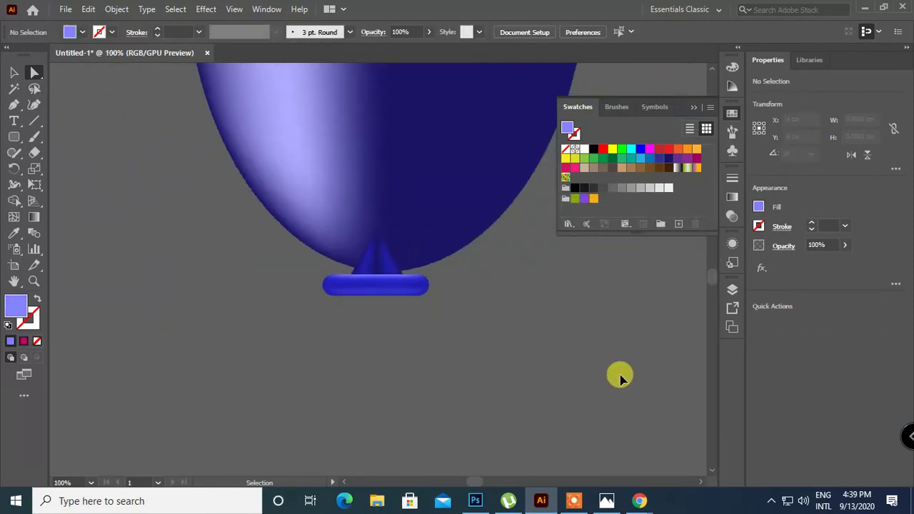
key("ctrl+minus")
key("ctrl+minus")
key("ctrl+minus")
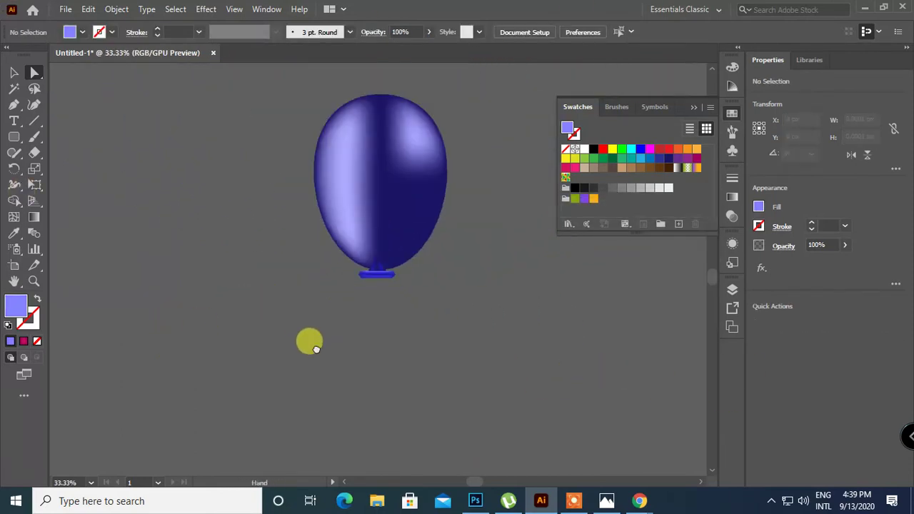
left_click_drag(310, 342, 217, 333)
left_click_drag(133, 267, 152, 292)
left_click(14, 72)
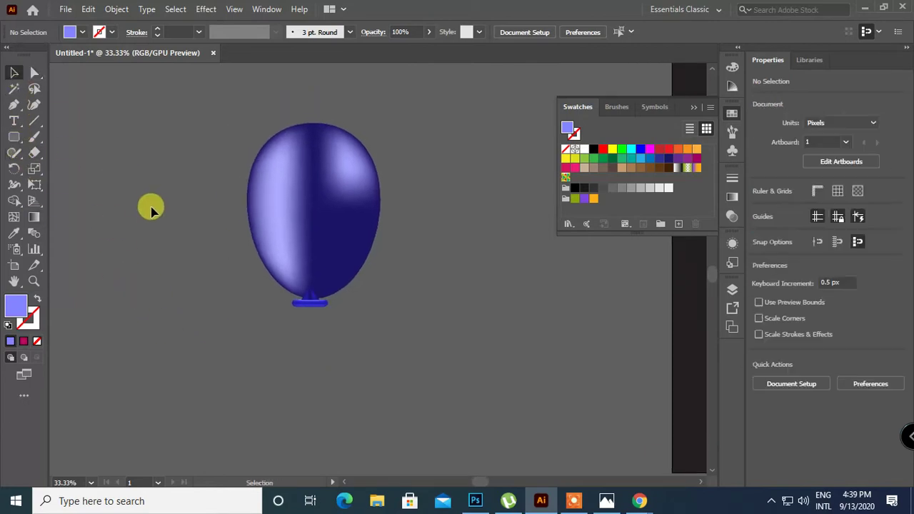
key("ctrl+a")
left_click_drag(417, 379, 369, 388)
left_click_drag(240, 208, 415, 325)
Fill the entire body mesh of the duplicate balloon with the crimson pink swatch and deselect it.
key("ctrl+plus")
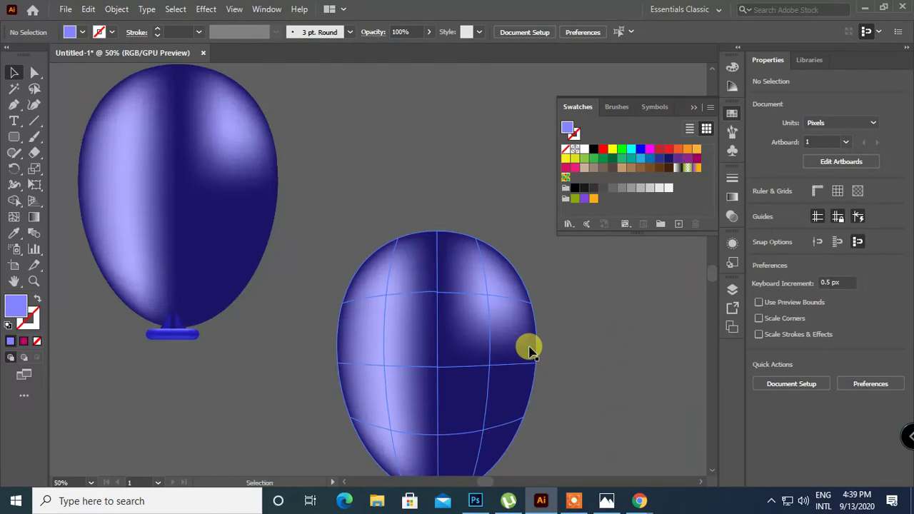
left_click_drag(616, 354, 572, 222)
left_click(461, 209)
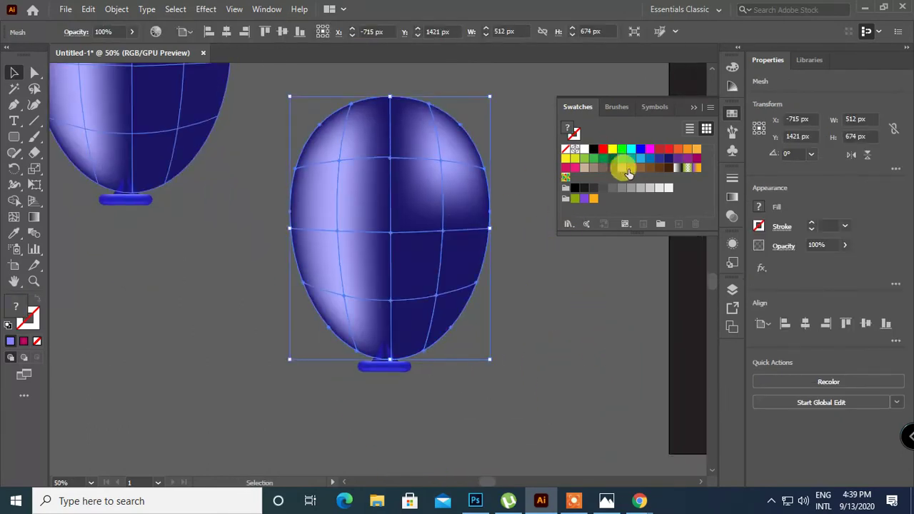
left_click(565, 169)
left_click(557, 322)
Lasso the left column of inner mesh points on the pink balloon, colour them light pink FF97C1 and deselect.
left_click(431, 206)
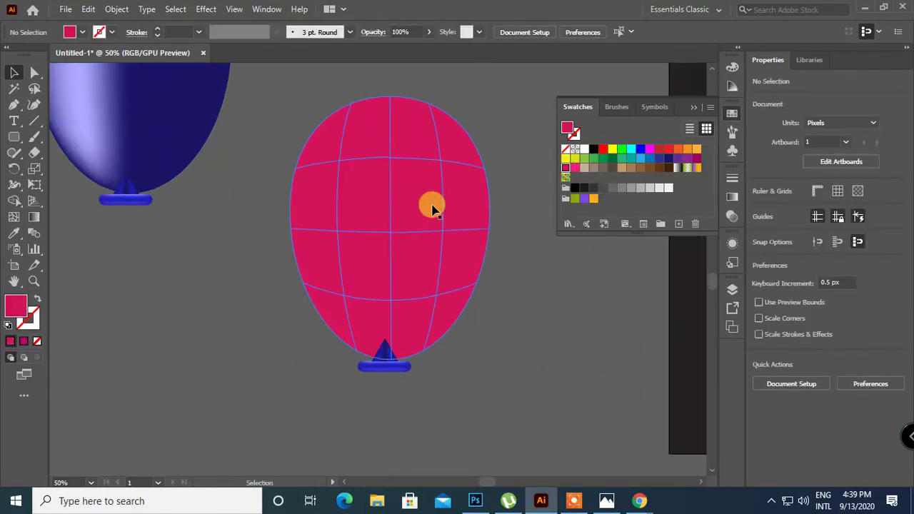
left_click(32, 90)
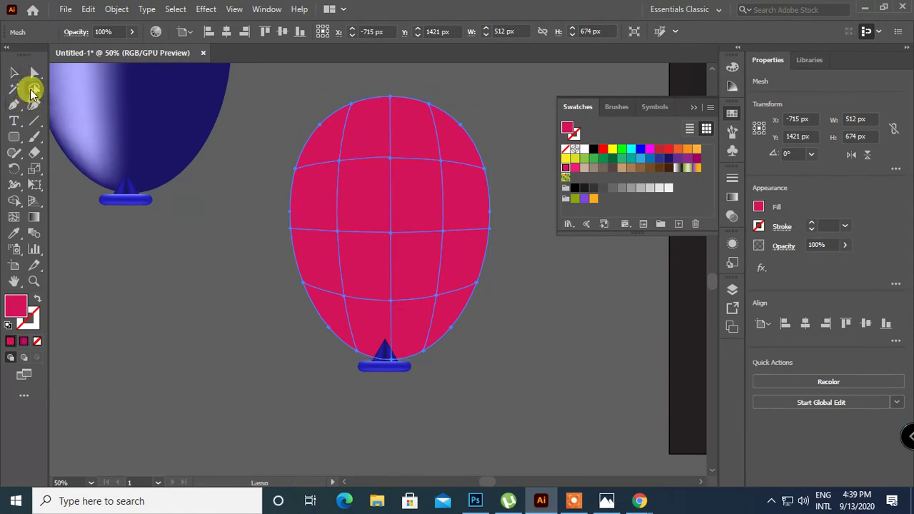
mouse_move(340, 165)
left_mouse_down()
mouse_move(322, 261)
mouse_move(340, 308)
mouse_move(356, 285)
mouse_move(359, 234)
mouse_move(328, 155)
left_mouse_up()
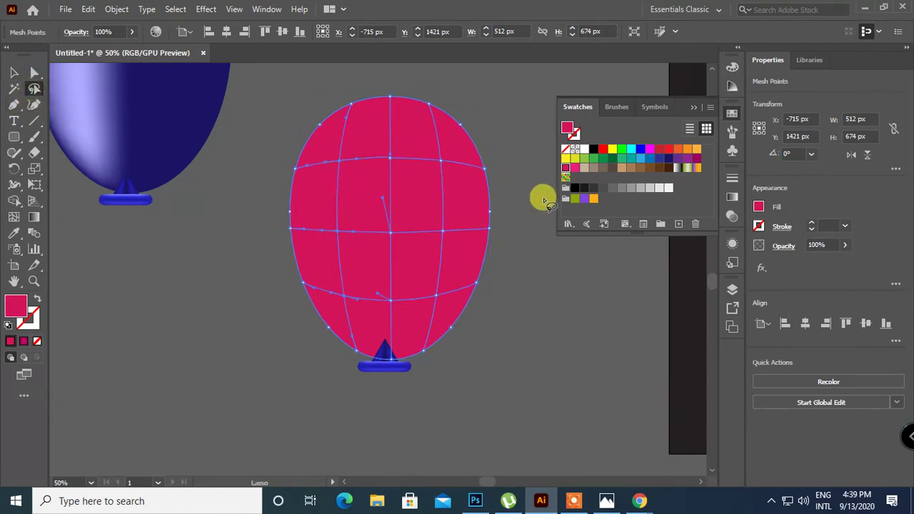
double_click(28, 305)
left_click(423, 236)
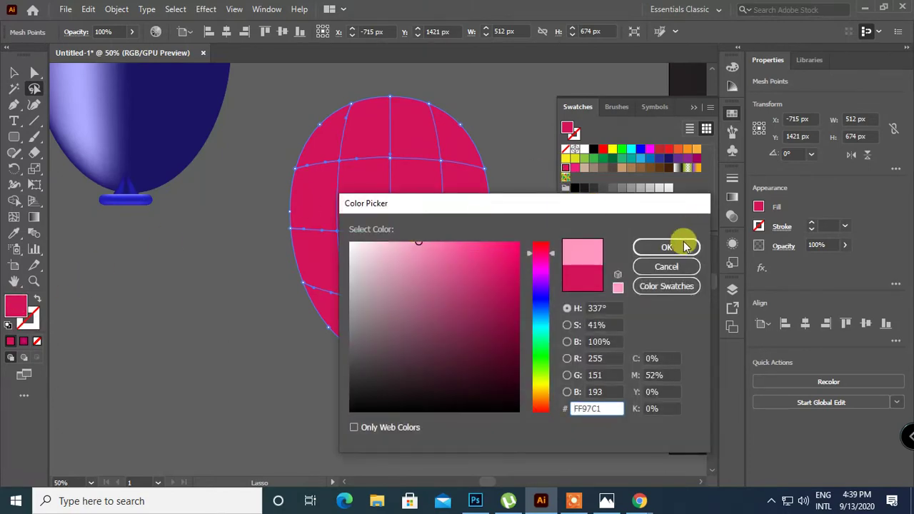
left_click(684, 247)
left_click(505, 289)
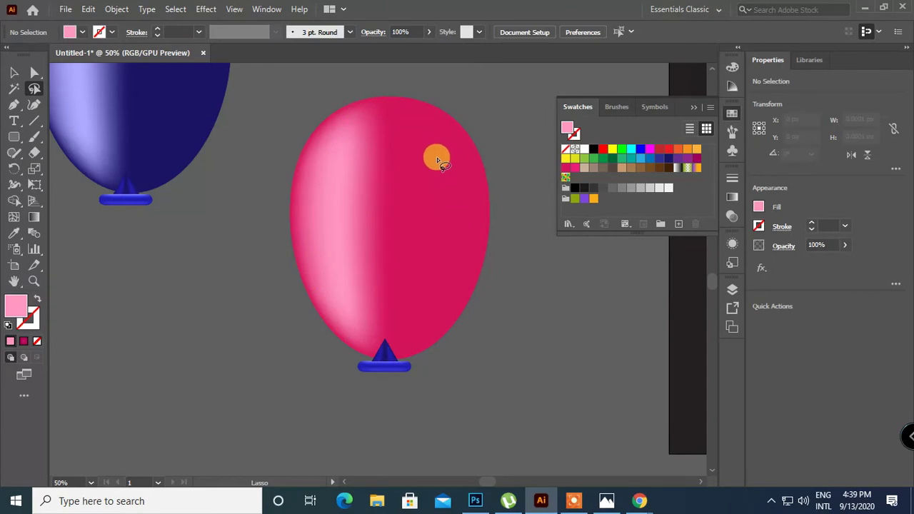
Lasso the upper-right inner mesh point of the pink balloon, colour it light pink and deselect.
left_click_drag(425, 155, 427, 157)
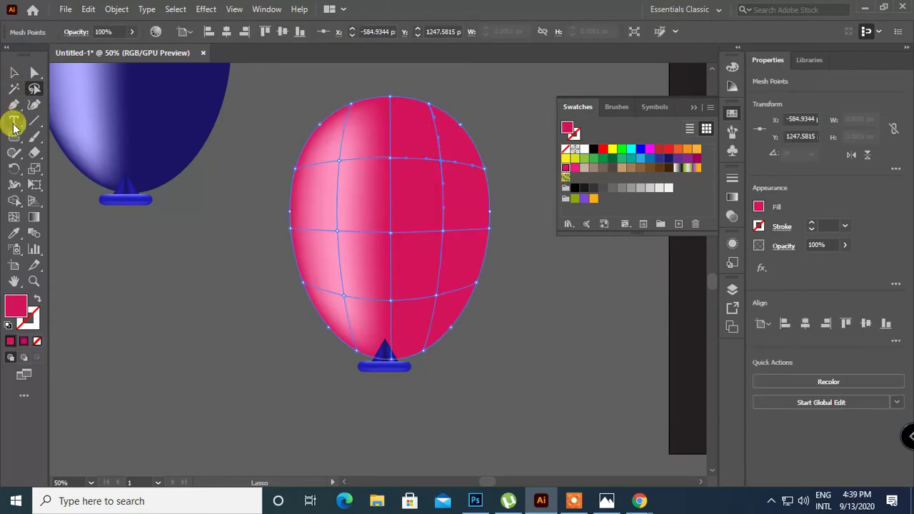
double_click(17, 305)
mouse_move(421, 250)
left_mouse_down()
mouse_move(408, 227)
mouse_move(430, 243)
left_mouse_up()
left_click(656, 247)
left_click(583, 290)
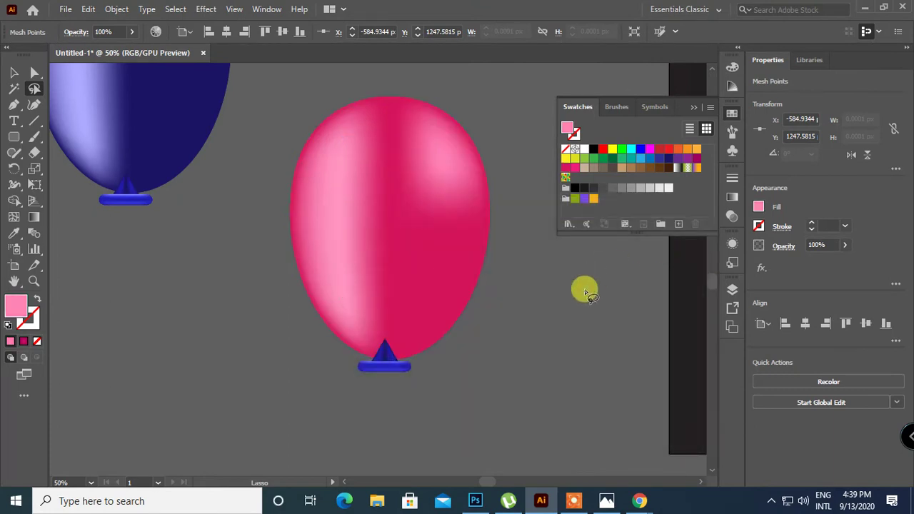
Fill the duplicate balloon's knot triangle with the crimson pink swatch.
scroll(586, 291, "down", 2)
left_click(13, 72)
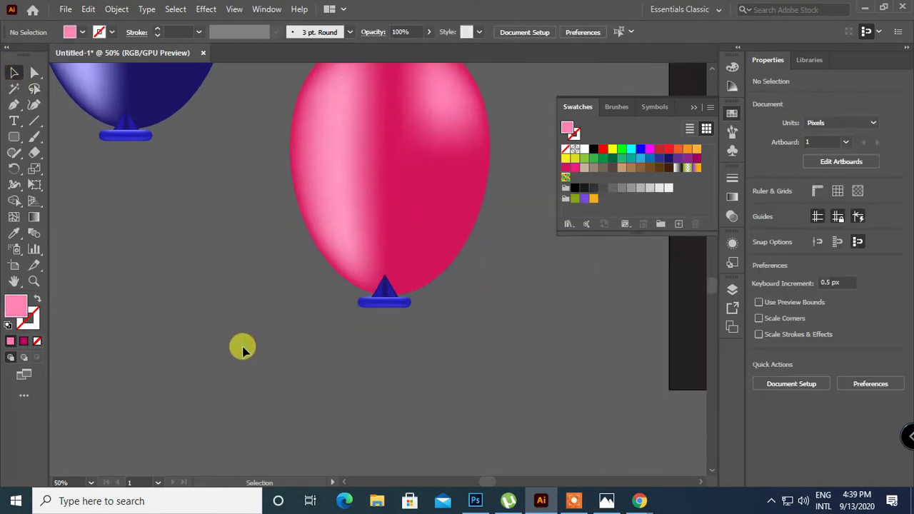
key("ctrl+equal")
key("ctrl+equal")
key("ctrl+equal")
key("ctrl+equal")
left_click_drag(243, 349, 221, 305)
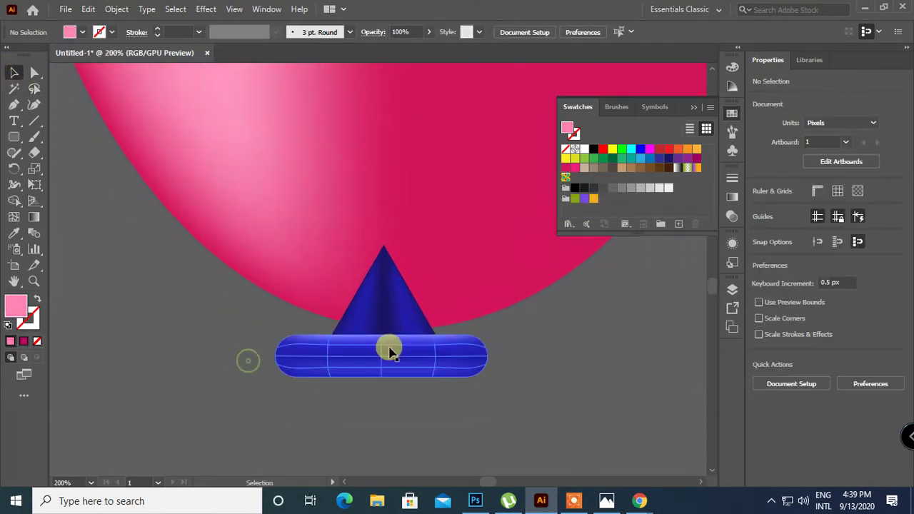
left_click(387, 302)
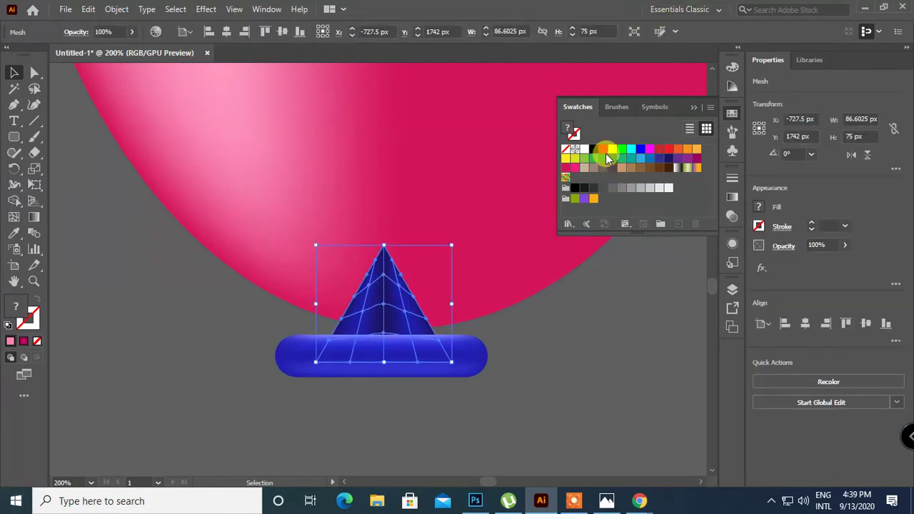
left_click(565, 170)
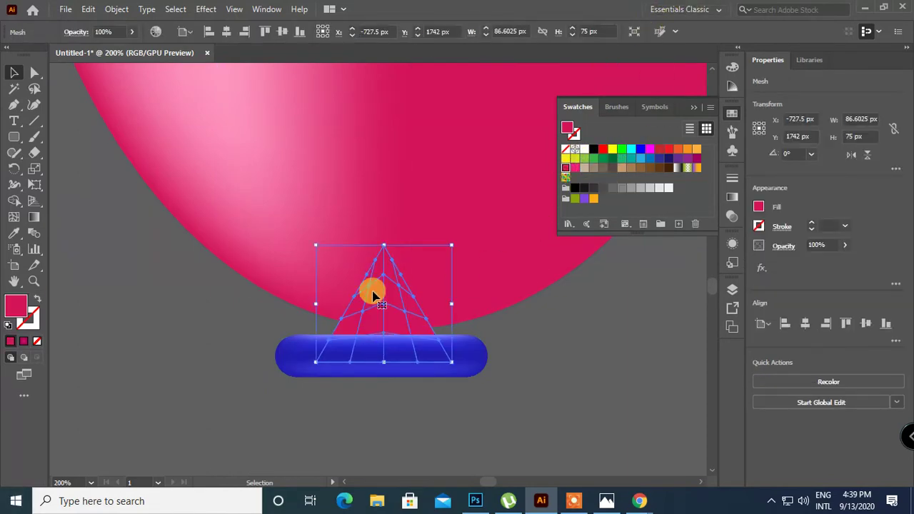
Colour the inner mesh points on both sides of the pink triangle's centre line bright pink FF3386 and deselect.
left_click(33, 73)
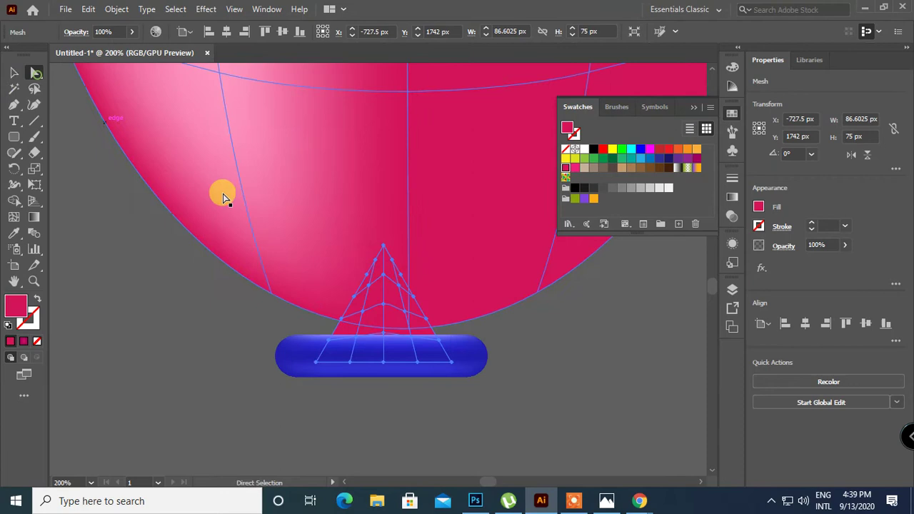
left_click(367, 286)
left_click_drag(364, 312, 399, 288)
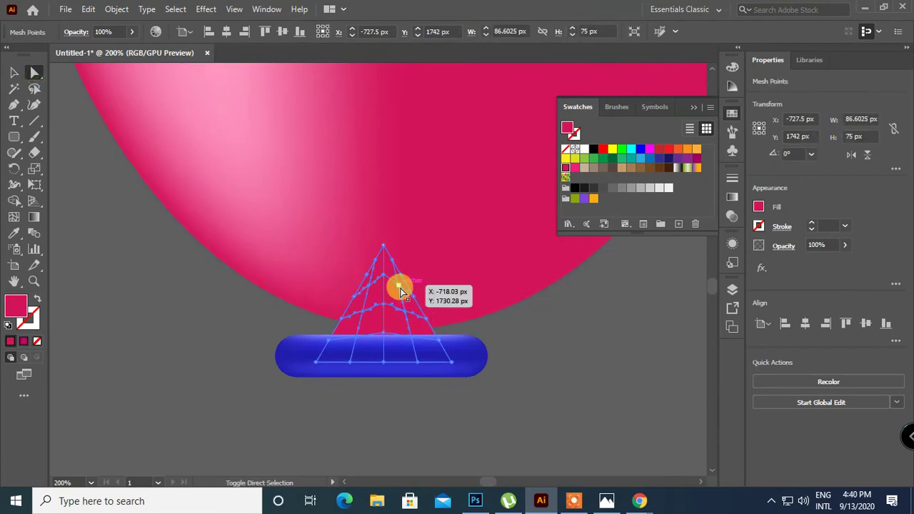
double_click(14, 309)
left_click_drag(464, 281, 485, 250)
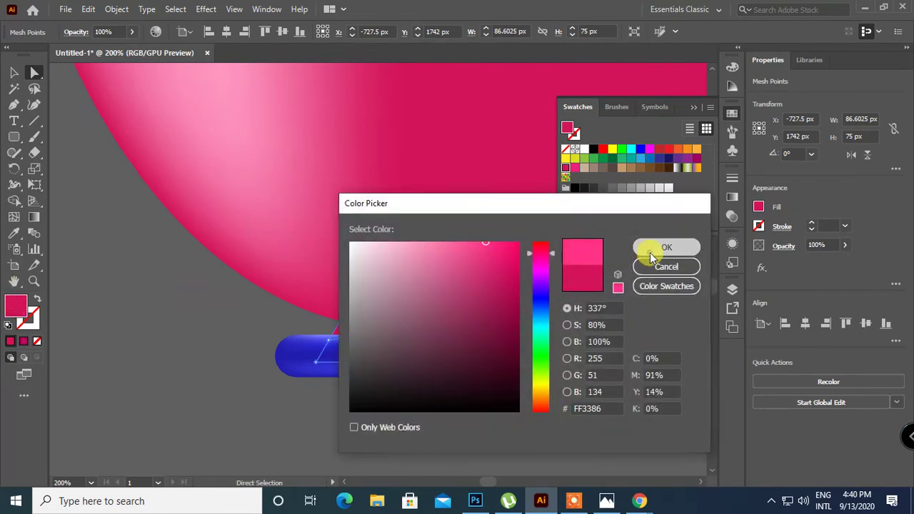
left_click(646, 247)
left_click(563, 393)
Try to fill the knot's blue rounded rectangle with crimson pink while only part of its mesh points is selected.
left_click(416, 300)
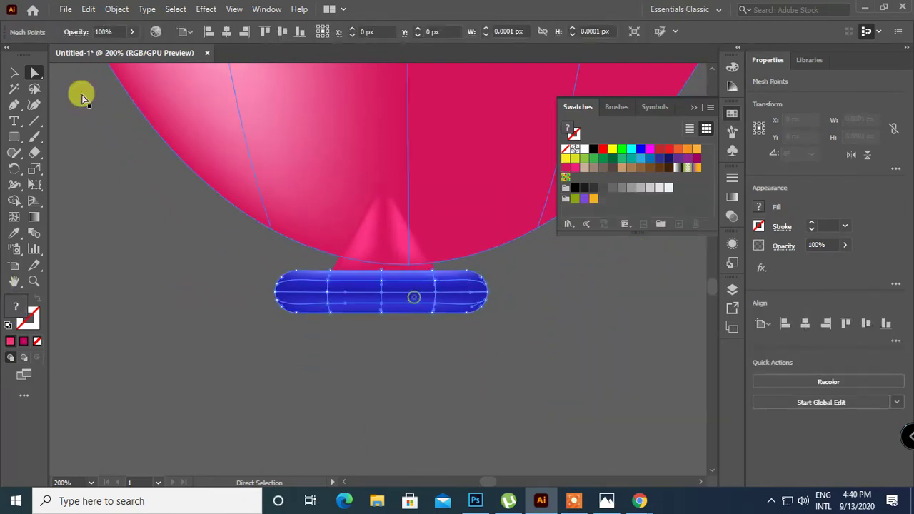
left_click(566, 169)
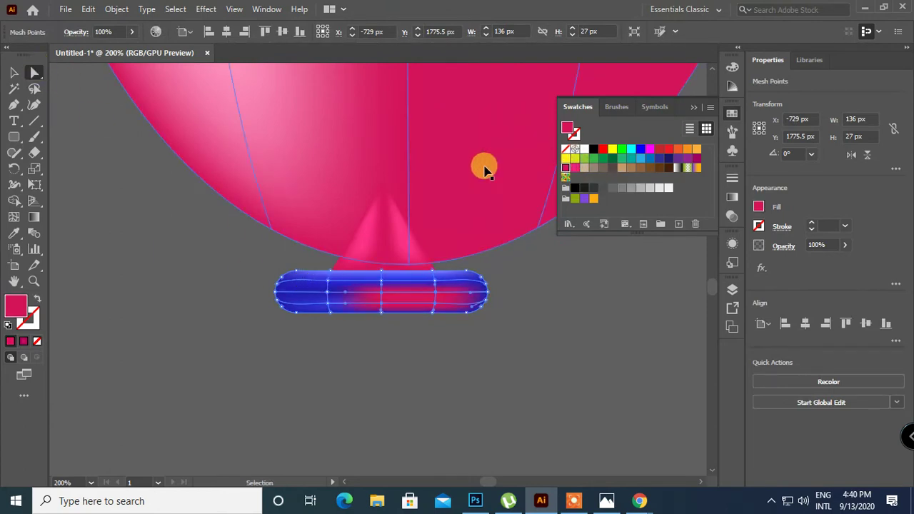
key("ctrl+z")
key("v")
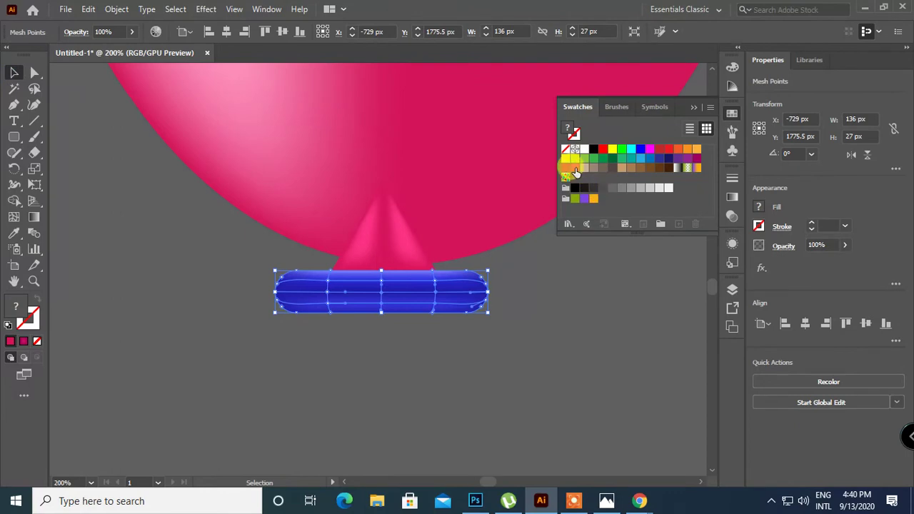
left_click(566, 171)
left_click(516, 320)
Fill the whole rounded rectangle mesh of the duplicate's knot with the crimson pink swatch and deselect it.
left_click(334, 288)
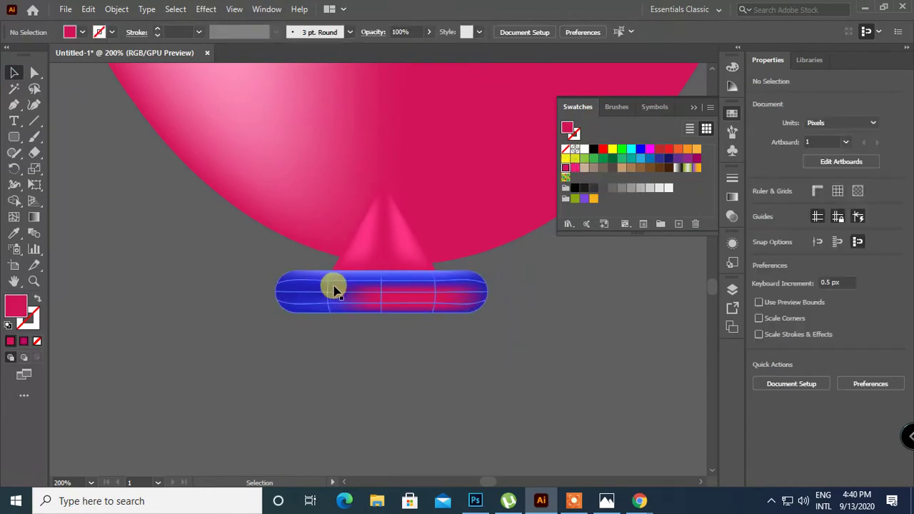
left_click(566, 172)
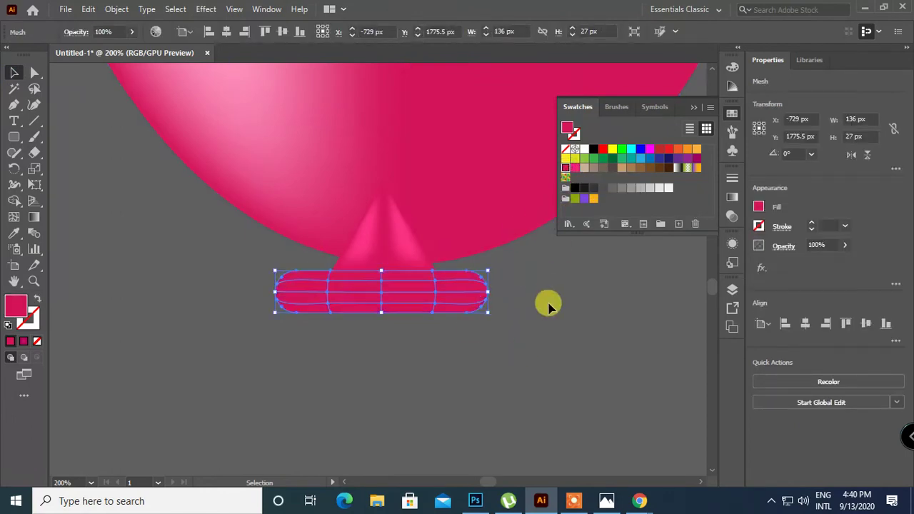
left_click(547, 302)
Colour the upper and lower rows of inner mesh points in the crimson rounded rectangle with the brighter pink swatch and deselect.
left_click(33, 71)
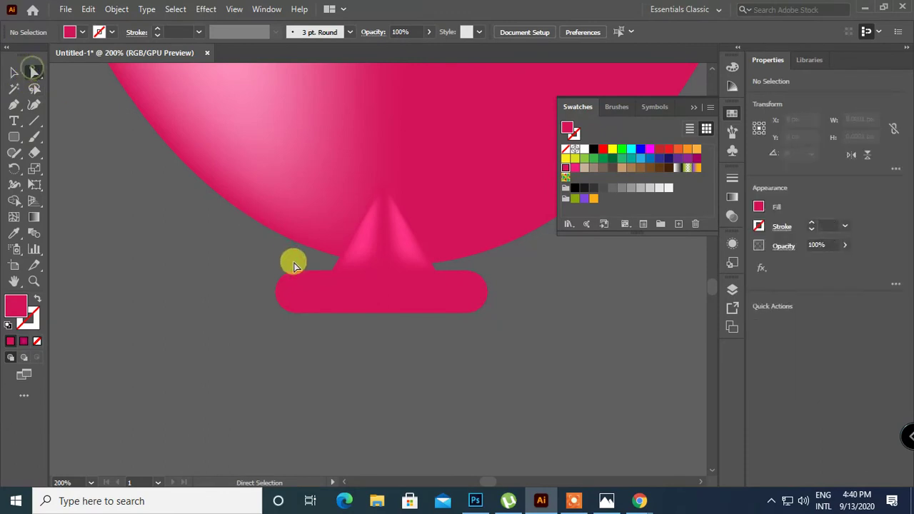
left_click(329, 283)
left_click(381, 281)
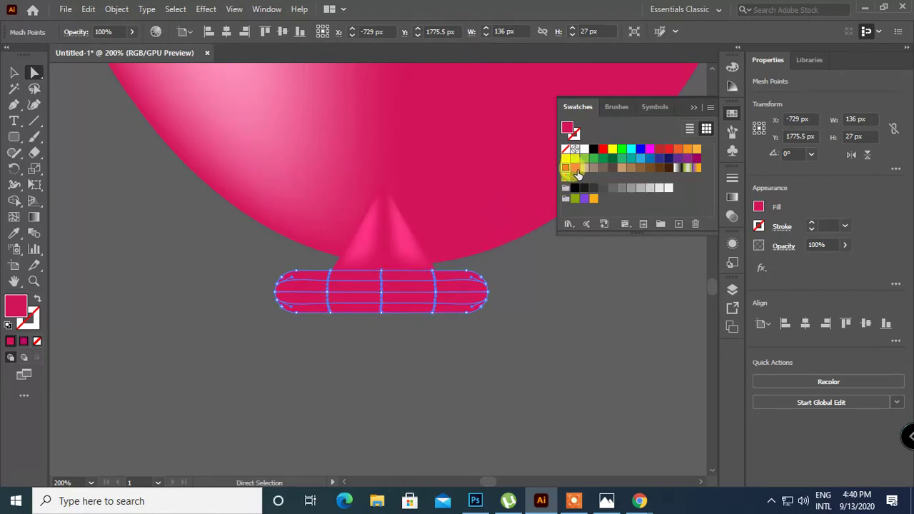
left_click(508, 336)
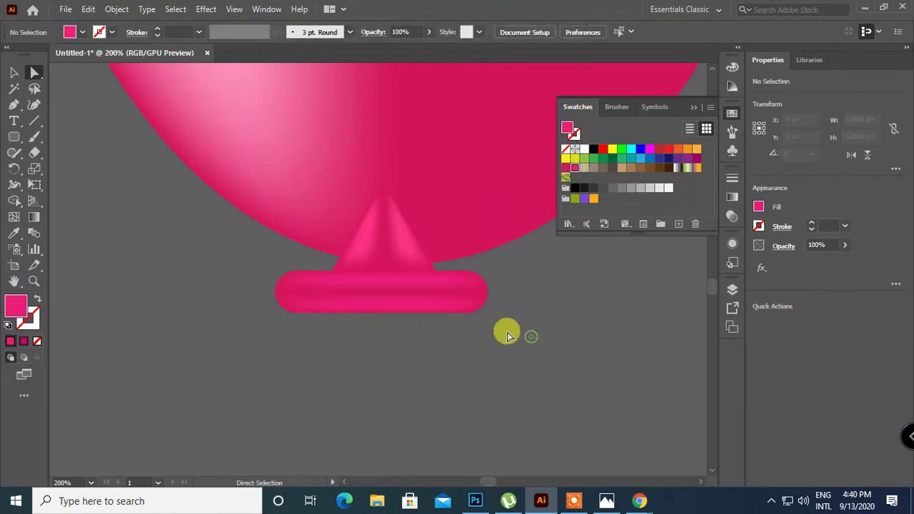
left_click(329, 271)
left_click(382, 274)
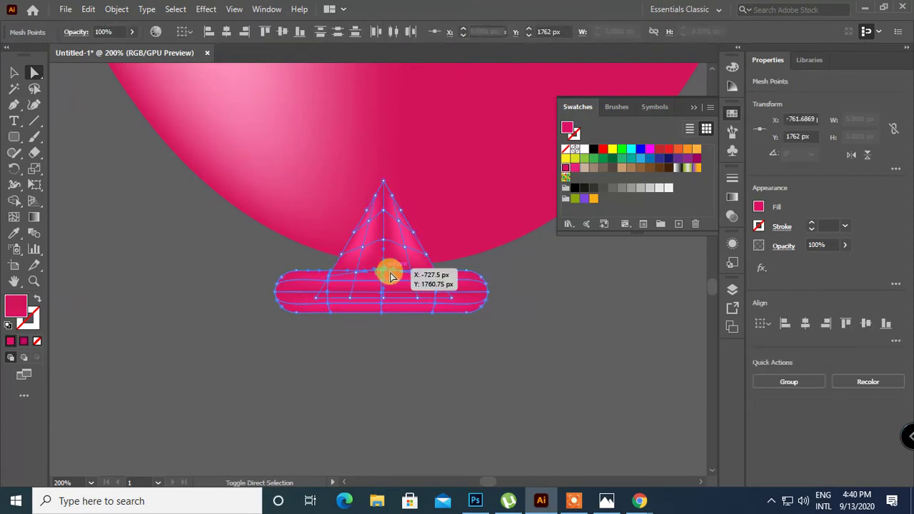
left_click(504, 338)
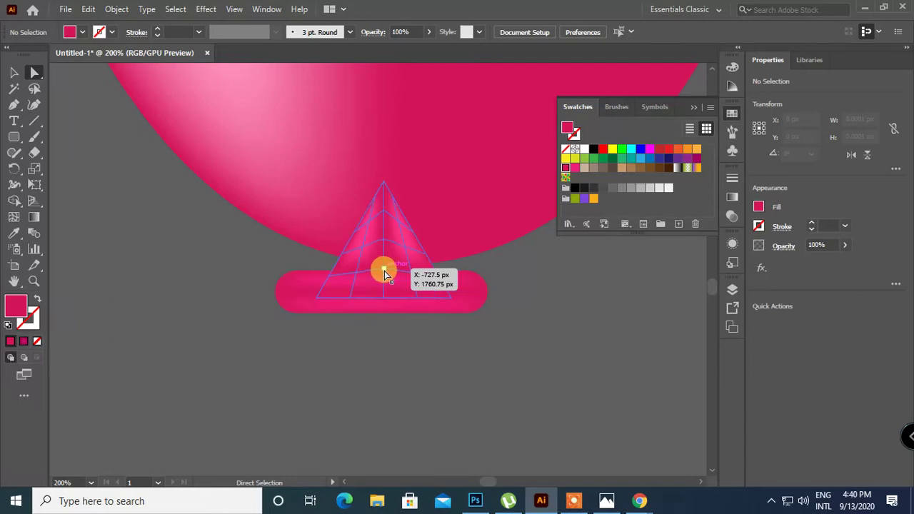
Colour the mesh points along the top edge of the pink knot's rounded rectangle light pink FF8ABA.
left_click(329, 273)
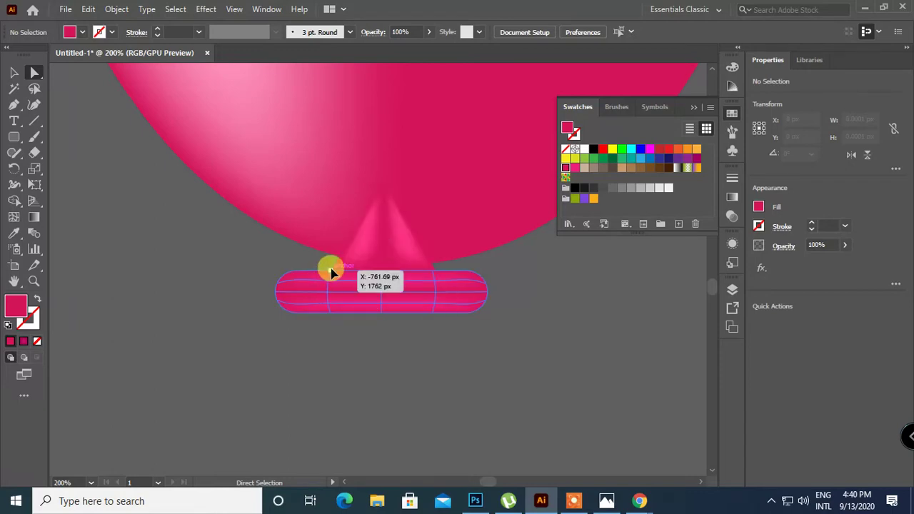
left_click(380, 277, "shift")
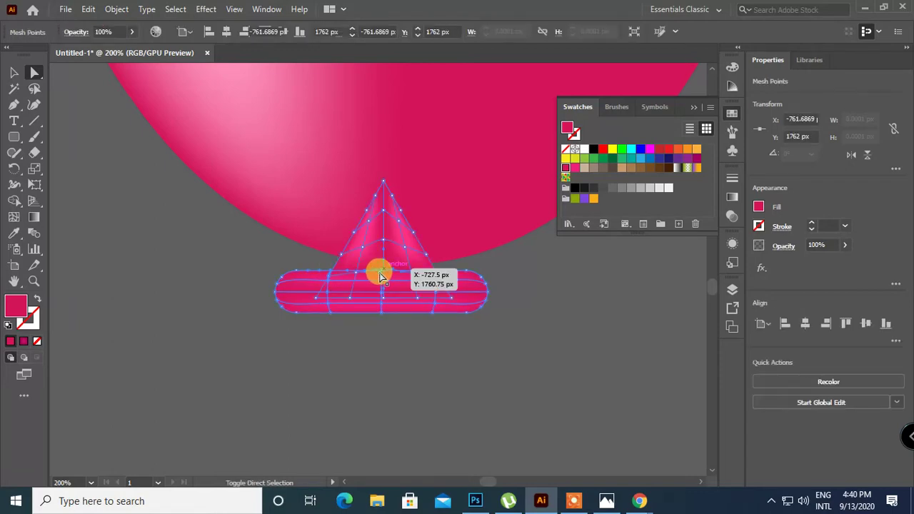
left_click(383, 275, "shift")
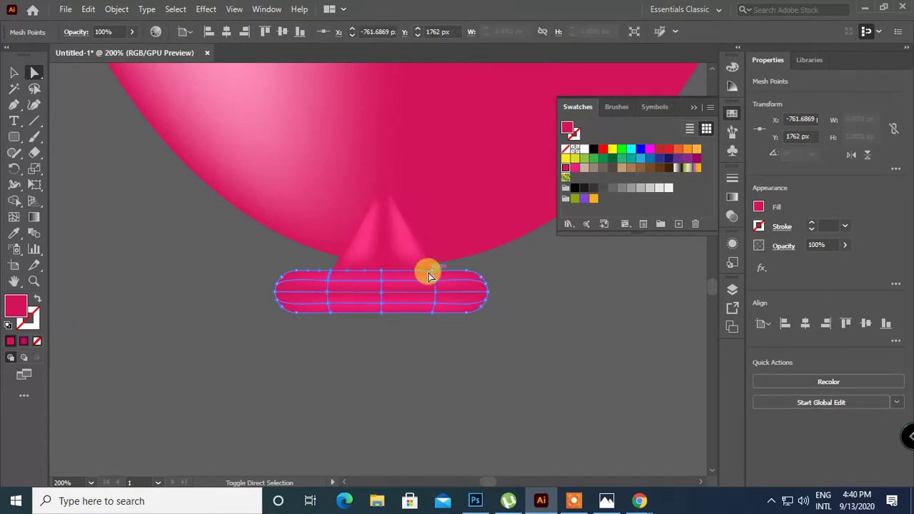
left_click(382, 276)
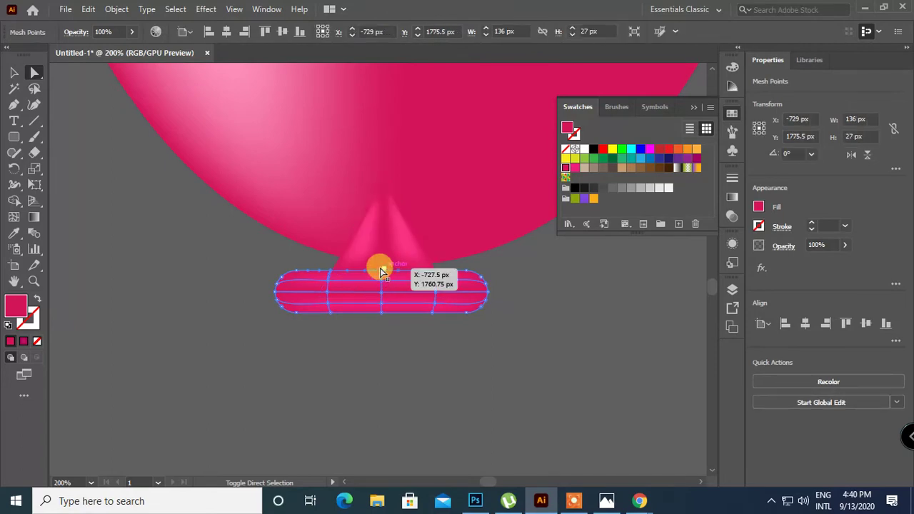
key("ctrl+plus")
key("ctrl+plus")
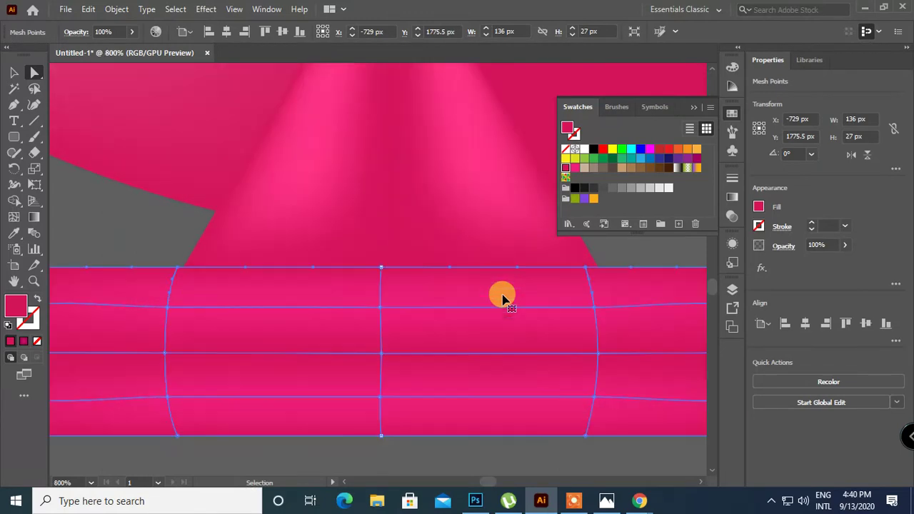
left_click(379, 267, "shift")
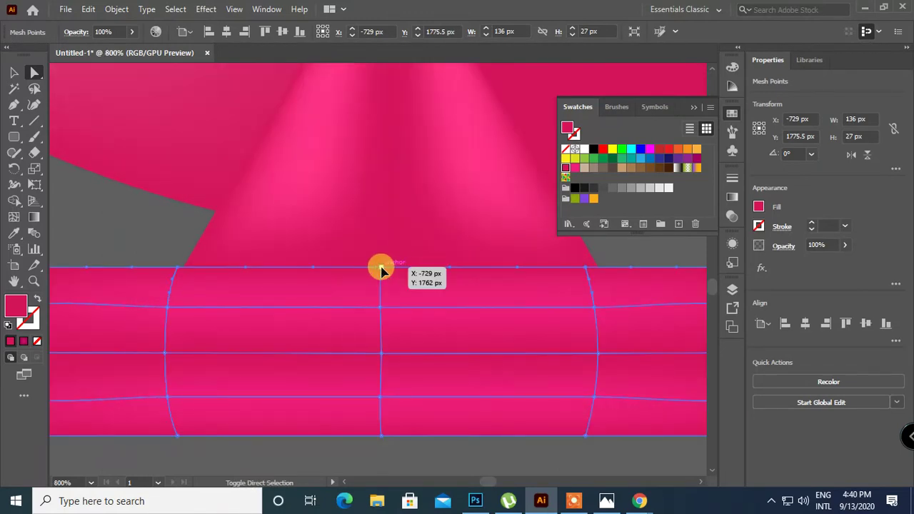
left_click(16, 306)
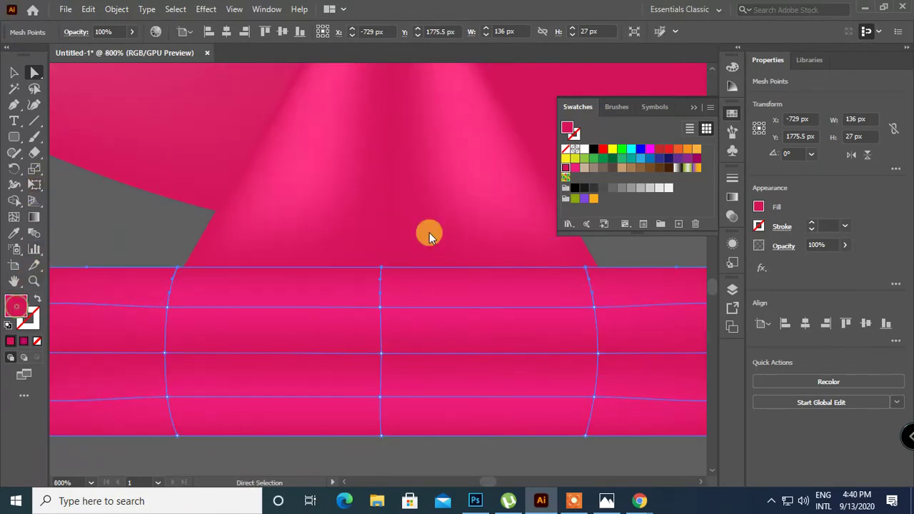
double_click(17, 307)
left_click_drag(429, 276, 428, 224)
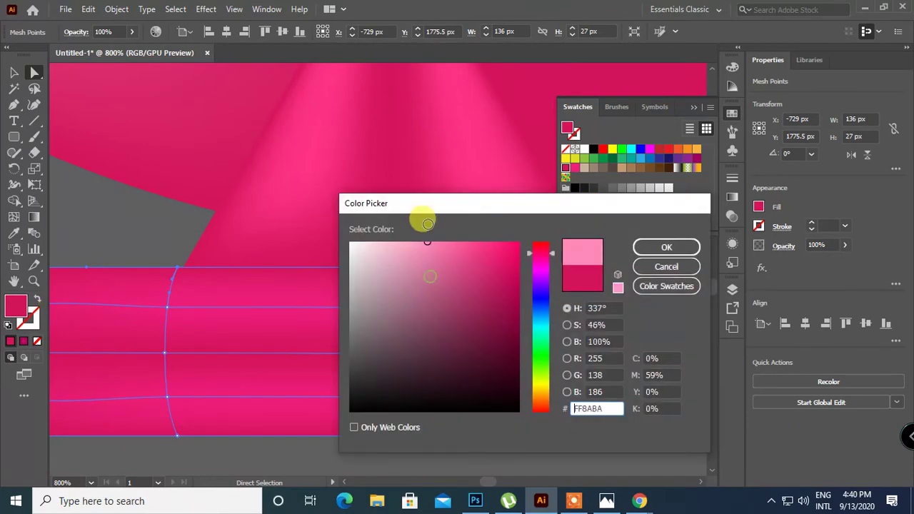
left_click(648, 250)
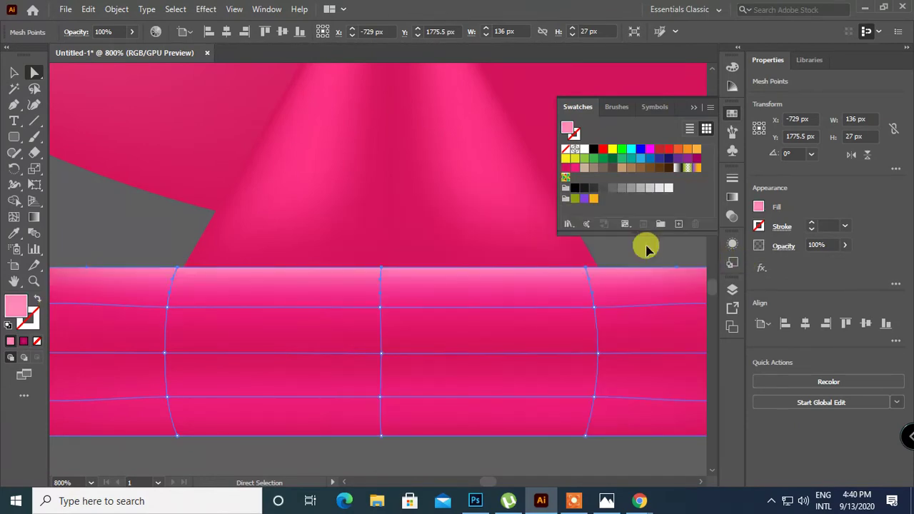
Duplicate the finished pink balloon with its knot, place the copy below the blue balloon and deselect it.
key("ctrl+0")
left_click(461, 282)
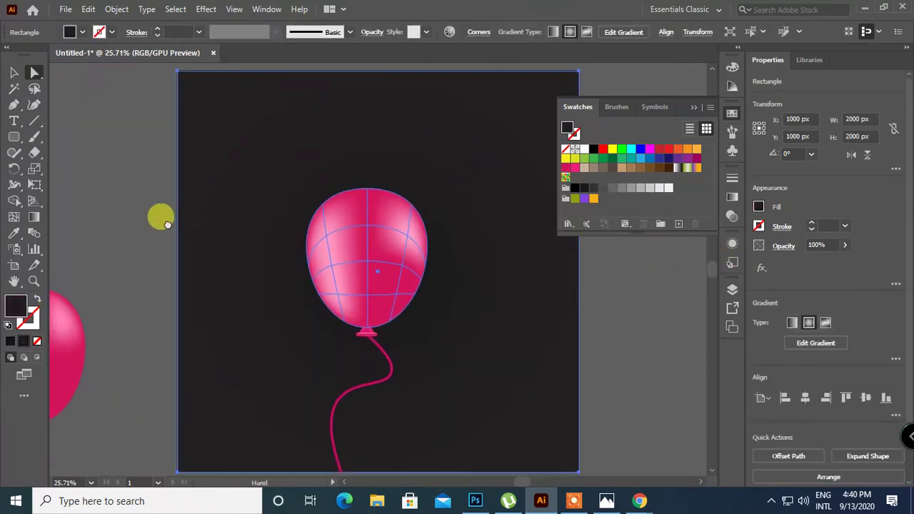
left_click_drag(164, 223, 306, 195)
left_click(498, 261)
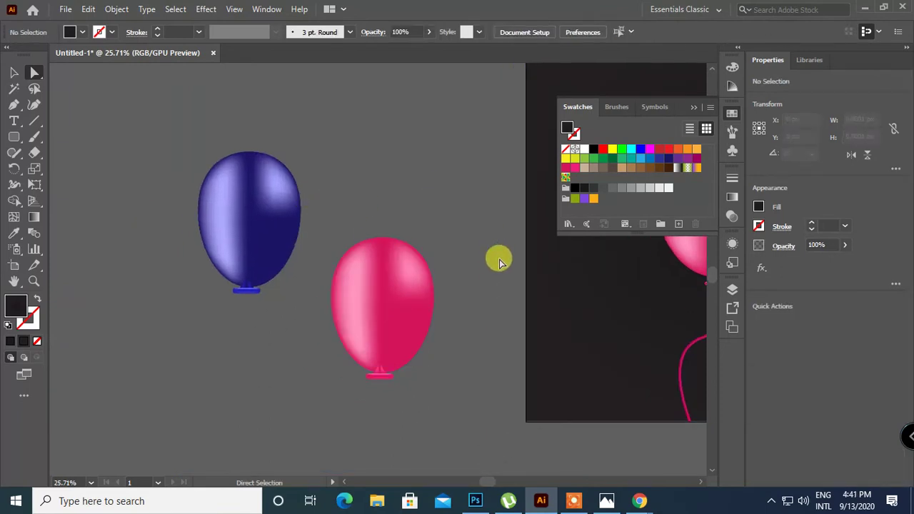
scroll(493, 314, "down", 2)
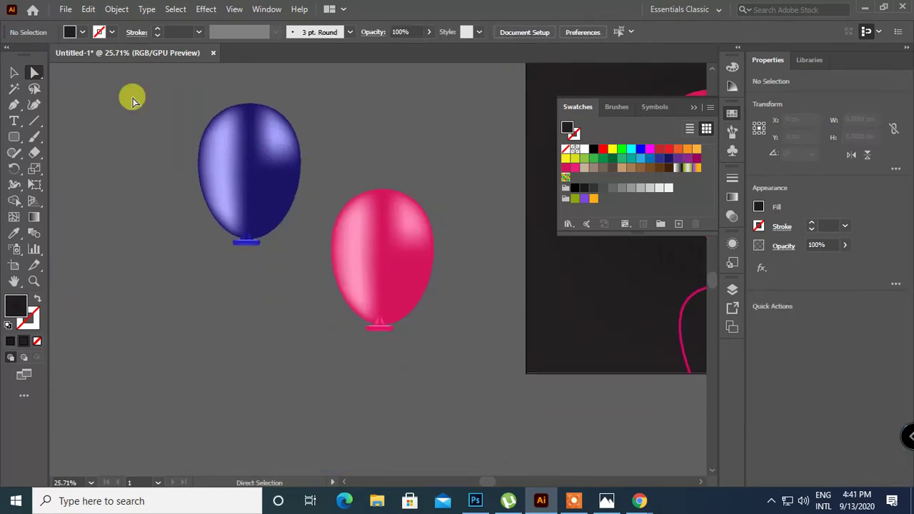
left_click(16, 72)
left_click(391, 278)
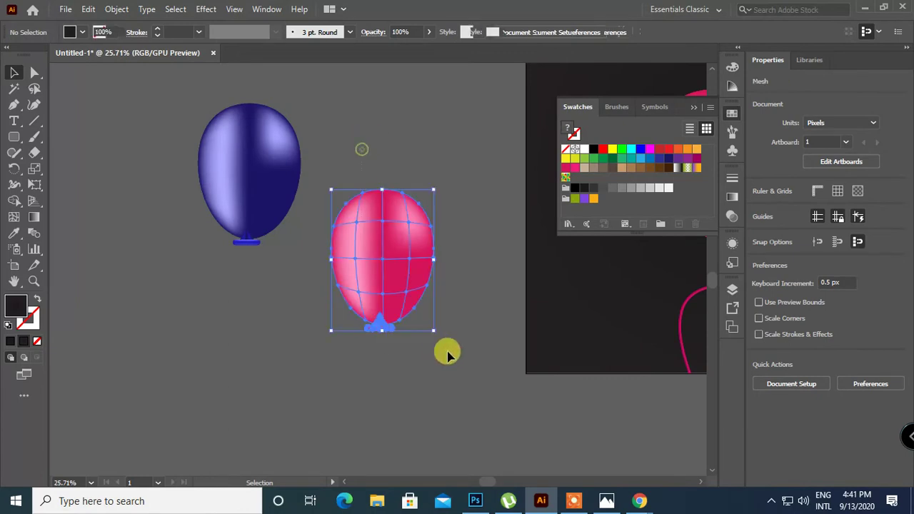
left_click_drag(385, 274, 260, 339)
left_click(373, 387)
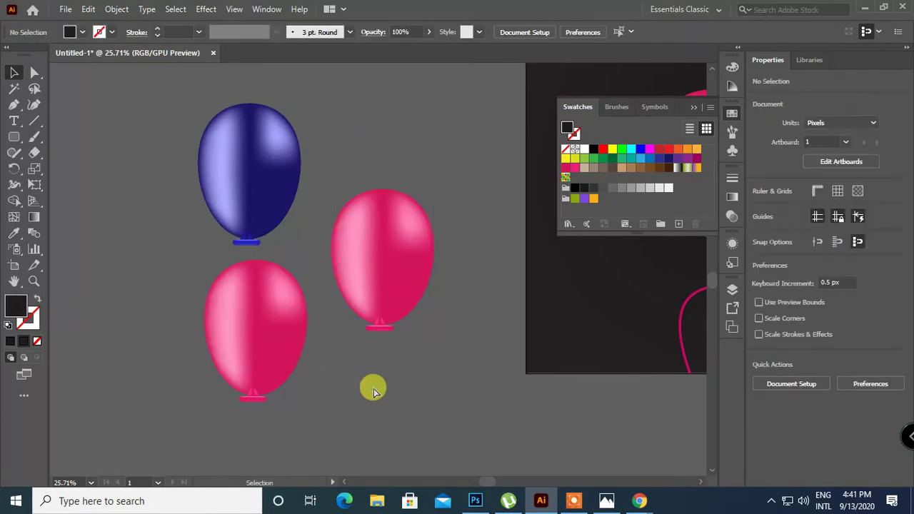
Fill the copied balloon's body mesh with the dark green swatch and deselect it.
key("ctrl+equal")
key("ctrl+equal")
left_click_drag(367, 376, 475, 220)
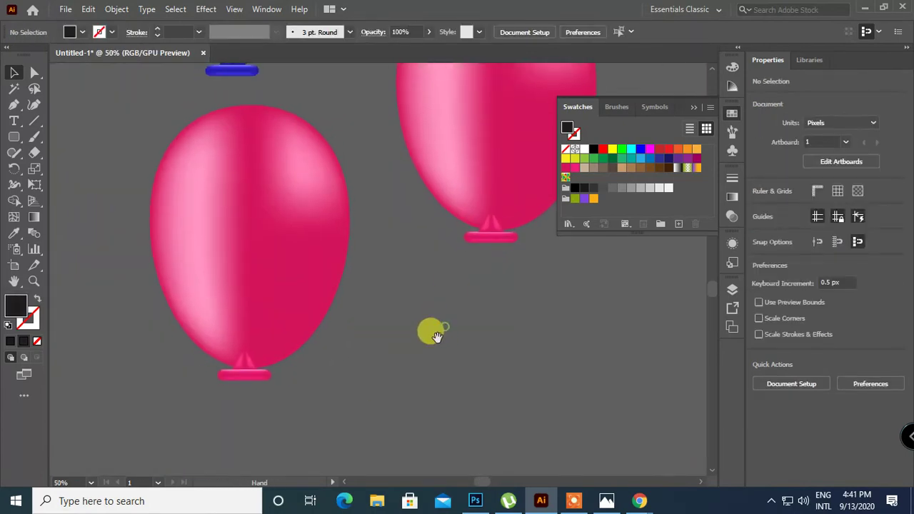
left_click(314, 226)
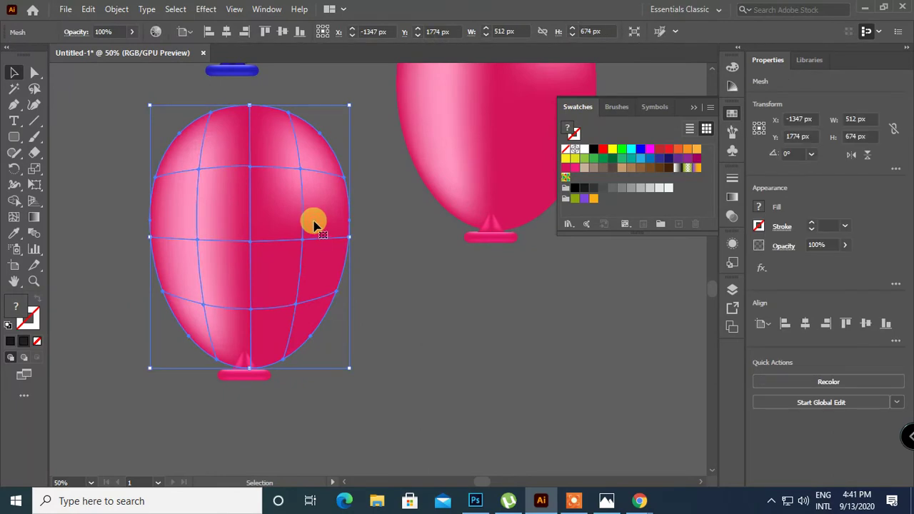
left_click(612, 158)
left_click(306, 363)
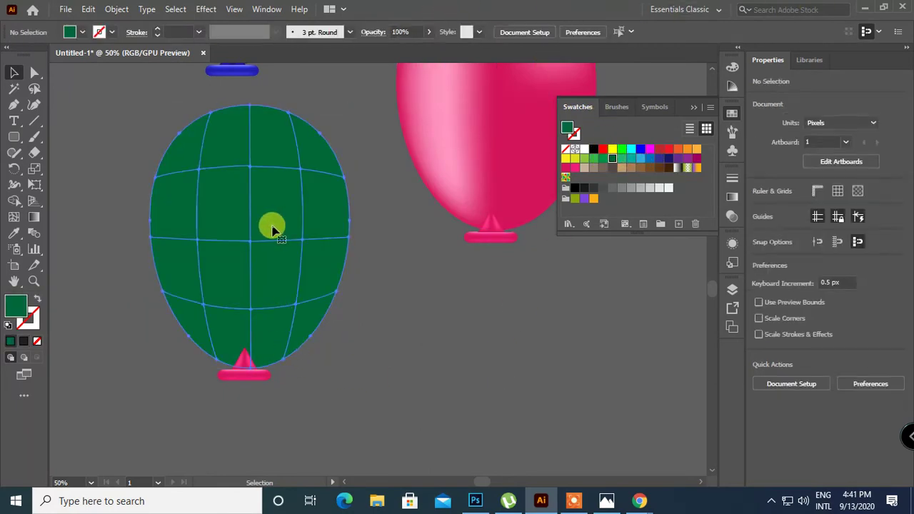
Colour the green balloon's left column of inner mesh points with the R=34 G=181 B=115 swatch and deselect.
left_click(272, 225)
left_click(34, 88)
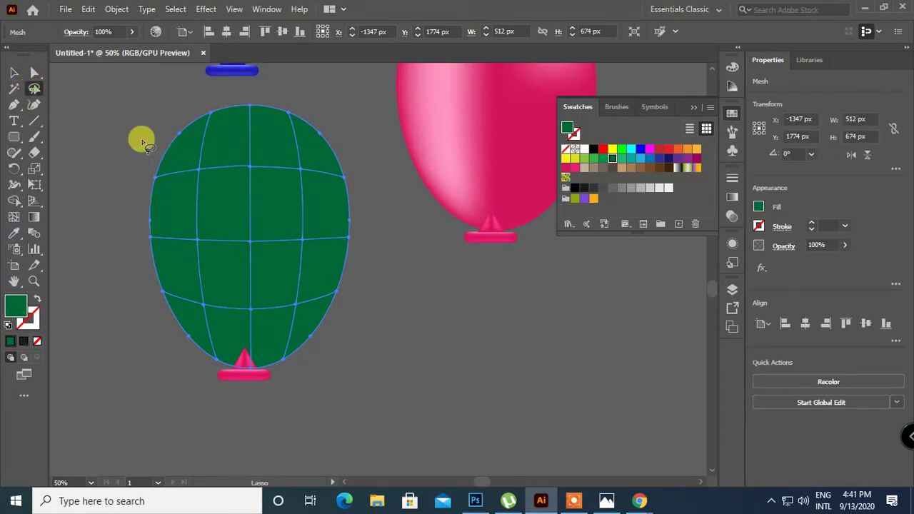
mouse_move(190, 180)
left_mouse_down()
mouse_move(189, 276)
mouse_move(202, 312)
mouse_move(215, 308)
mouse_move(229, 233)
mouse_move(191, 155)
left_mouse_up()
left_click(613, 162)
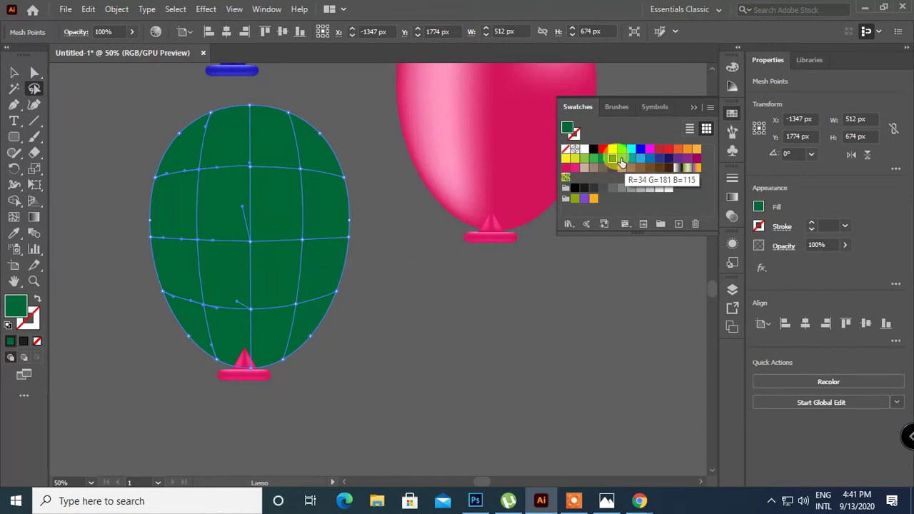
left_click(620, 164)
left_click(453, 391)
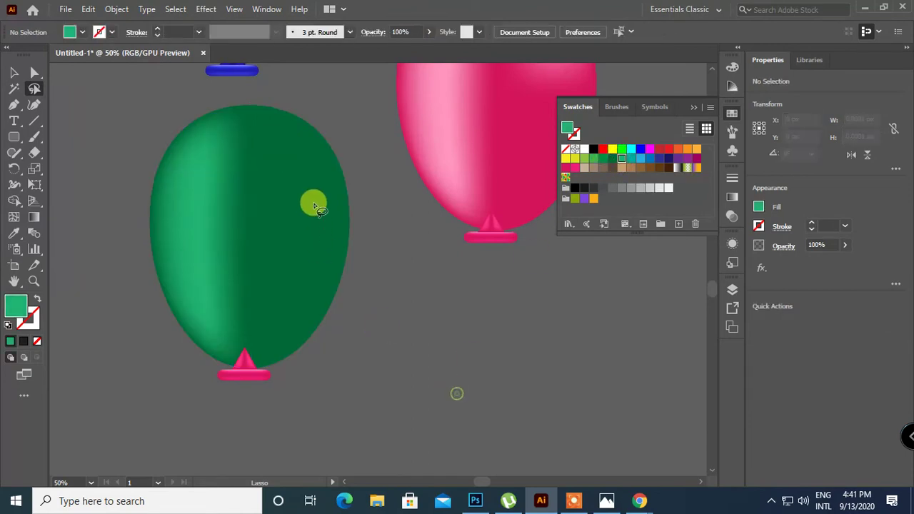
Colour the upper-right inner mesh point of the green balloon with the R=0 G=146 B=69 swatch and deselect.
mouse_move(312, 204)
left_mouse_down()
mouse_move(289, 153)
mouse_move(302, 150)
mouse_move(285, 165)
left_mouse_up()
left_click(601, 166)
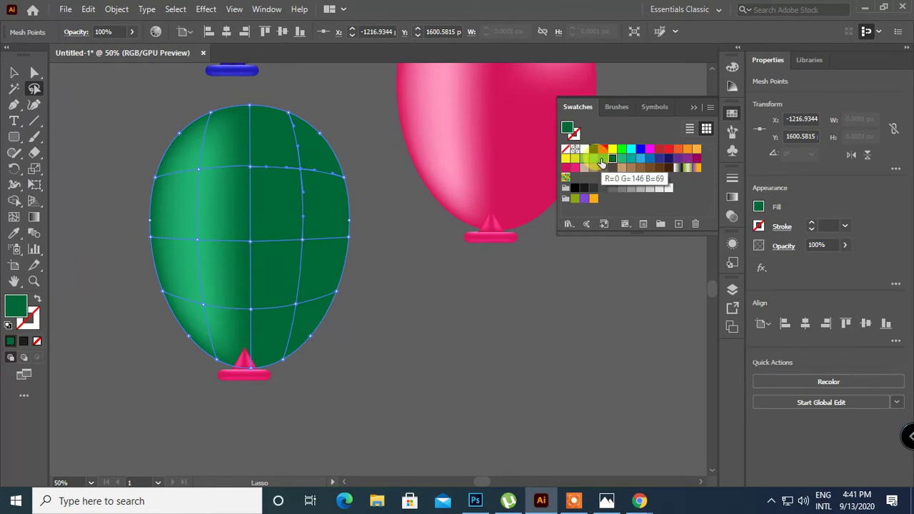
left_click(603, 159)
left_click(461, 353)
Fill the pink triangle of the green balloon's knot with the dark green swatch and deselect it.
scroll(461, 352, "down", 3)
scroll(312, 318, "up", 2)
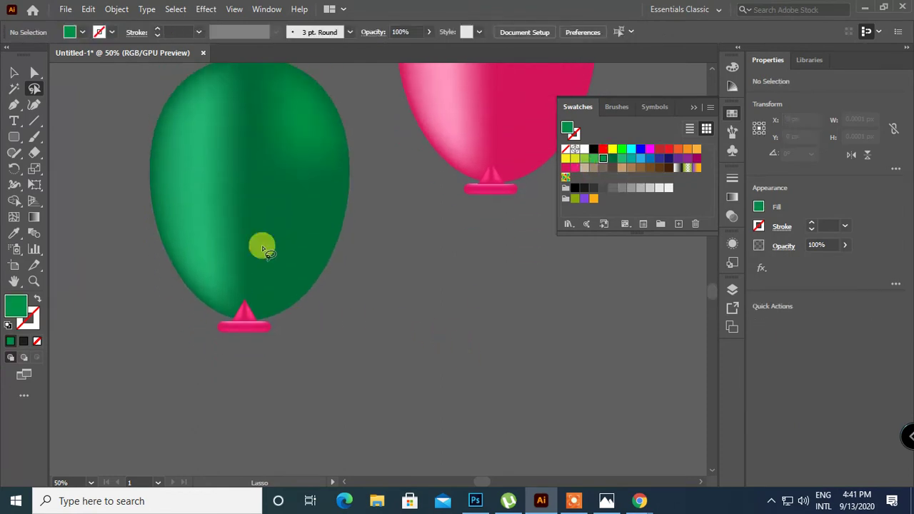
key("ctrl+plus")
key("ctrl+plus")
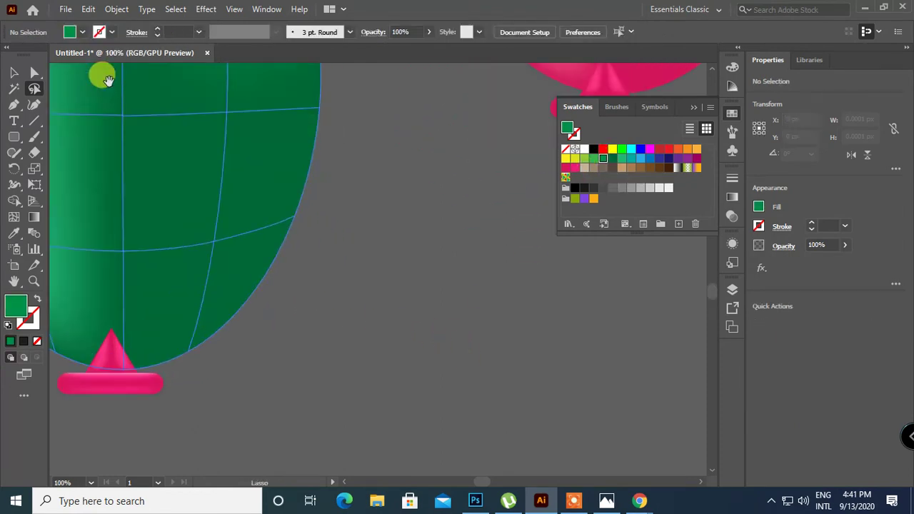
left_click_drag(278, 322, 438, 310)
left_click(14, 72)
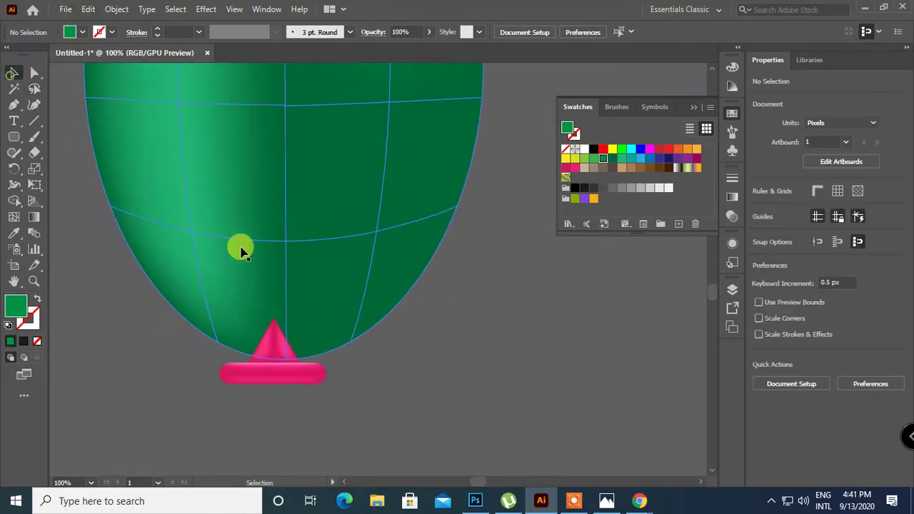
left_click(272, 346)
left_click(612, 159)
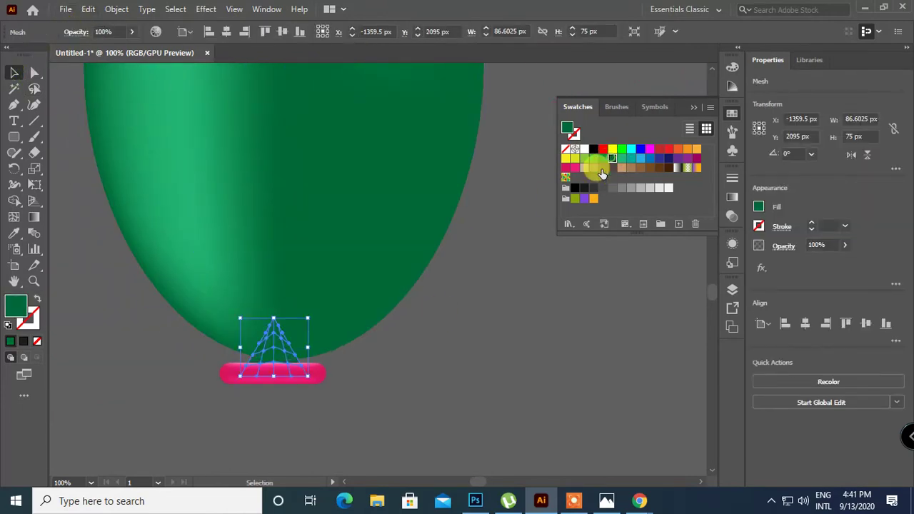
left_click(521, 349)
Colour the inner mesh points on both sides of the green triangle's centre line with the R=0 G=146 B=69 swatch and deselect.
scroll(263, 343, "up", 5)
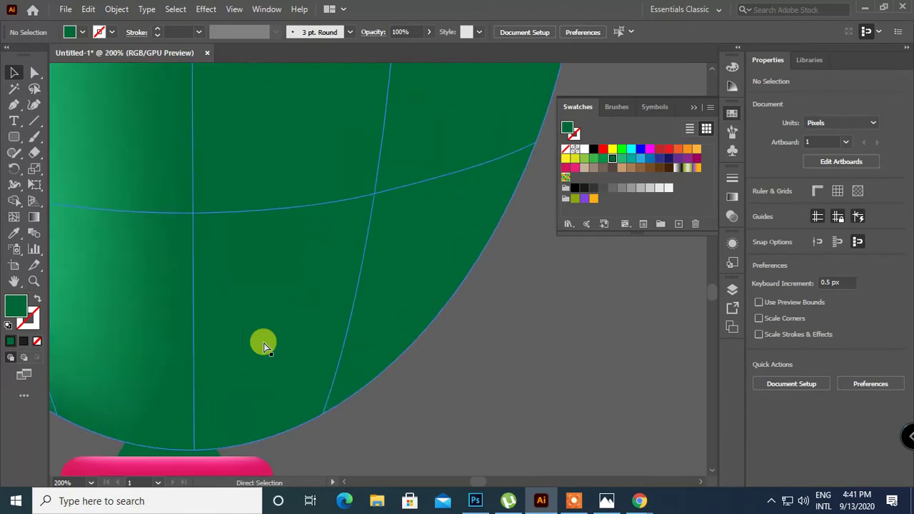
scroll(255, 332, "down", 3)
left_click_drag(418, 369, 385, 481)
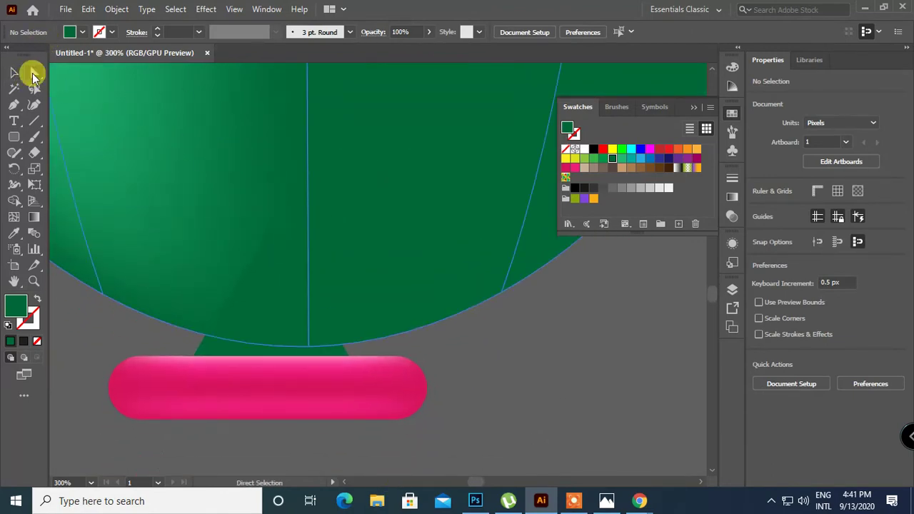
left_click(33, 73)
left_click_drag(261, 275, 239, 320)
left_click(288, 315)
left_click_drag(300, 318, 295, 279)
left_click(603, 158)
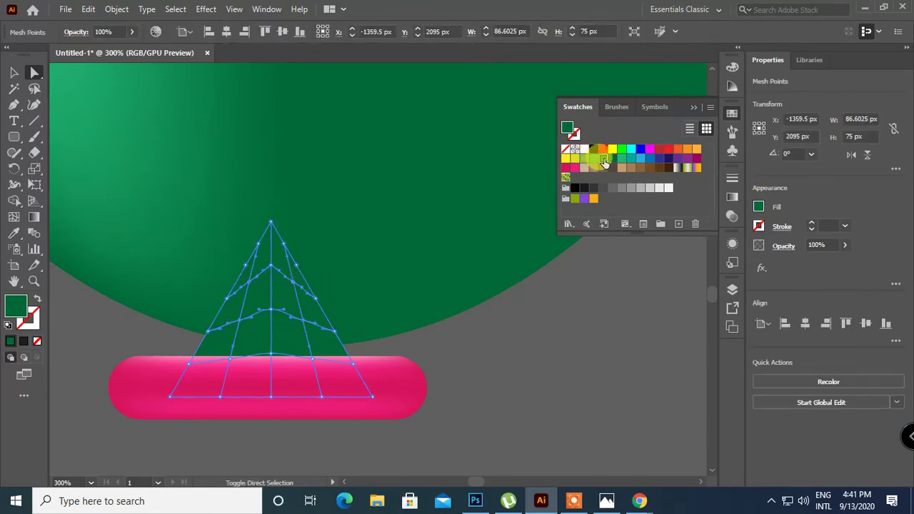
left_click(592, 307)
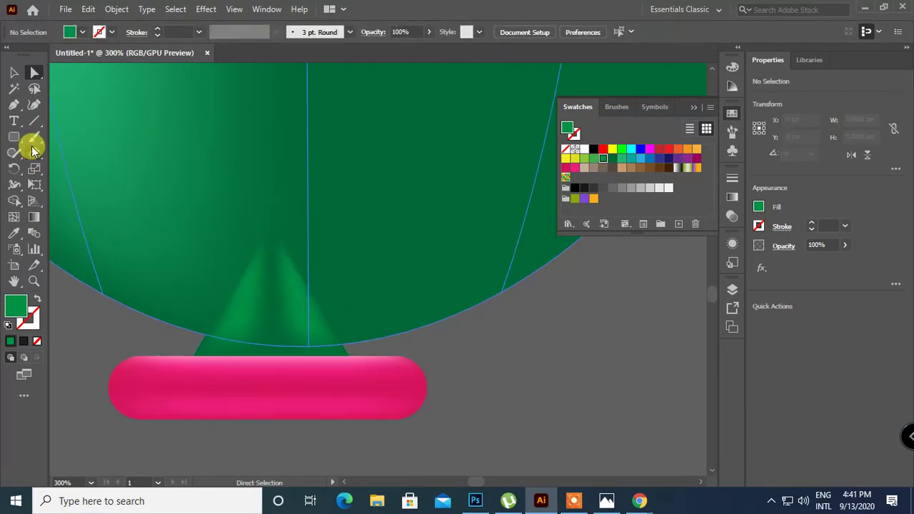
Fill the pink rounded rectangle of the green balloon's knot with the dark green swatch and deselect it.
left_click(13, 72)
left_click(231, 391)
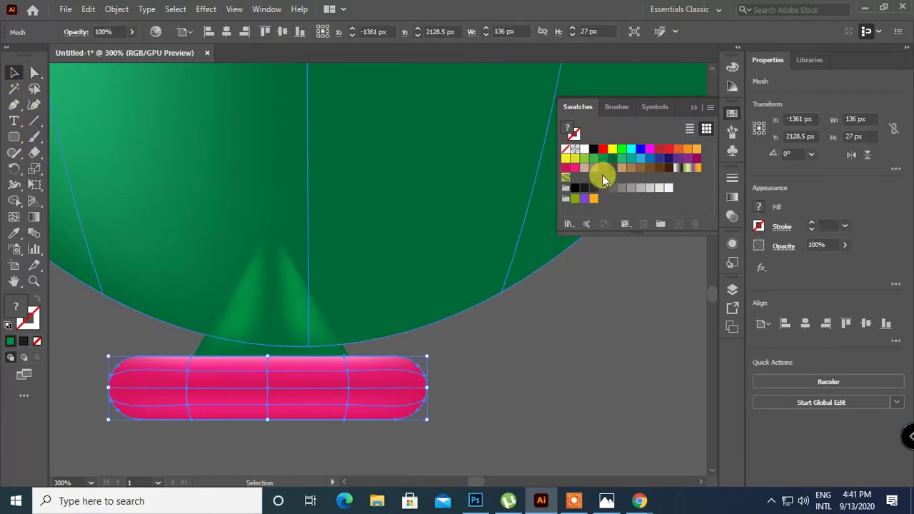
left_click(611, 158)
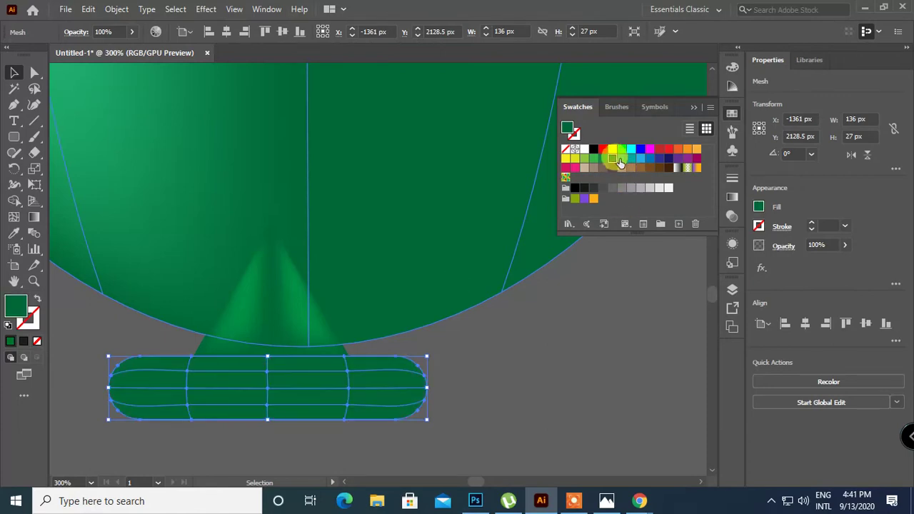
left_click(566, 402)
Colour the mesh points along the upper and lower inner lines of the green knot's rounded rectangle with the R=0 G=146 B=69 swatch.
left_click(219, 351)
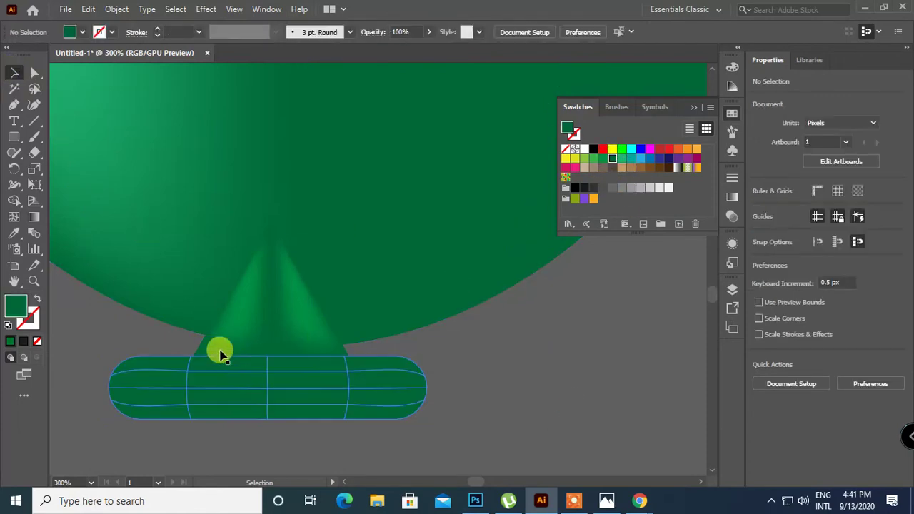
left_click(231, 375)
left_click(238, 405)
left_click(34, 72)
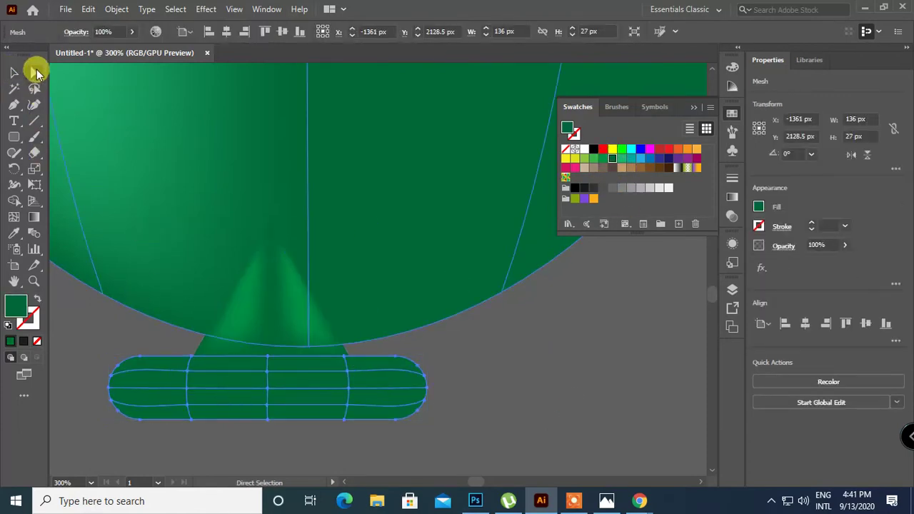
left_click(188, 373)
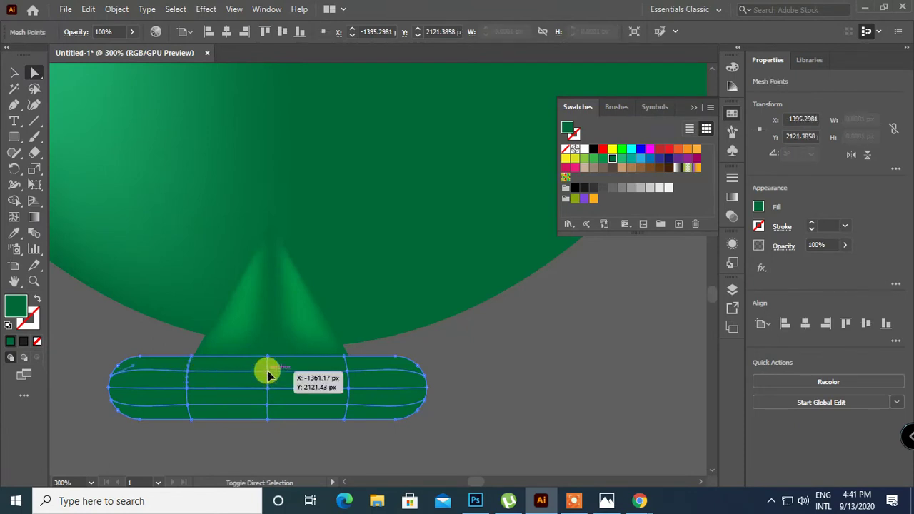
left_click(347, 372)
left_click(348, 405)
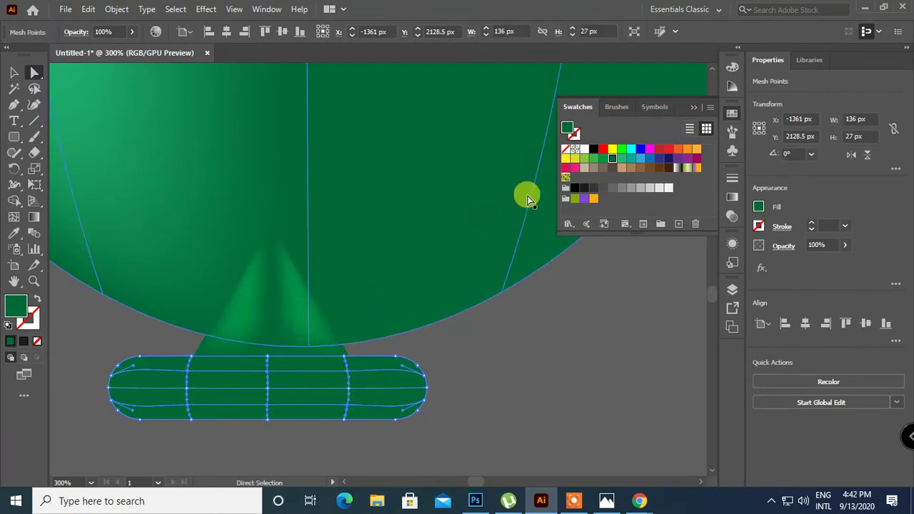
left_click(603, 160)
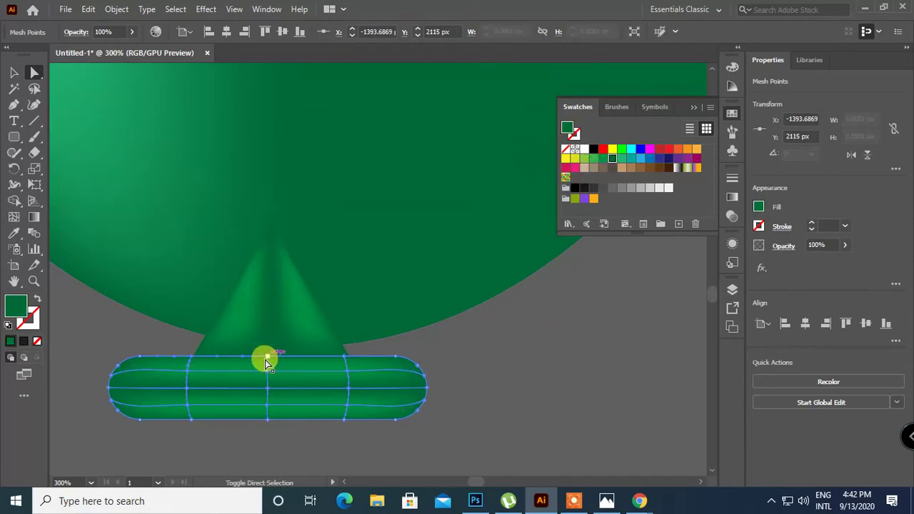
Colour the mesh points on the top edge of the knot's rounded rectangle light green #A4FFD1 and deselect.
left_click(346, 357)
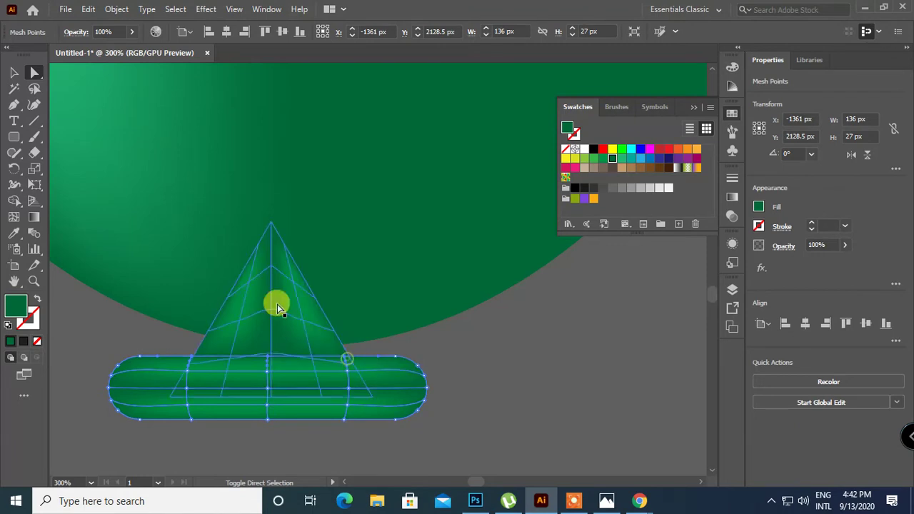
double_click(15, 305)
mouse_move(436, 250)
left_mouse_down()
mouse_move(418, 222)
mouse_move(443, 227)
mouse_move(405, 209)
left_mouse_up()
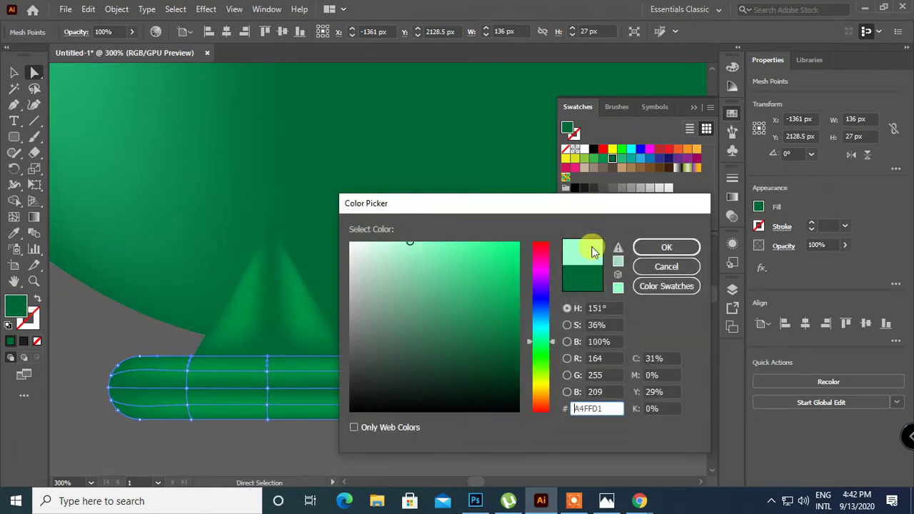
left_click(664, 247)
left_click(580, 419)
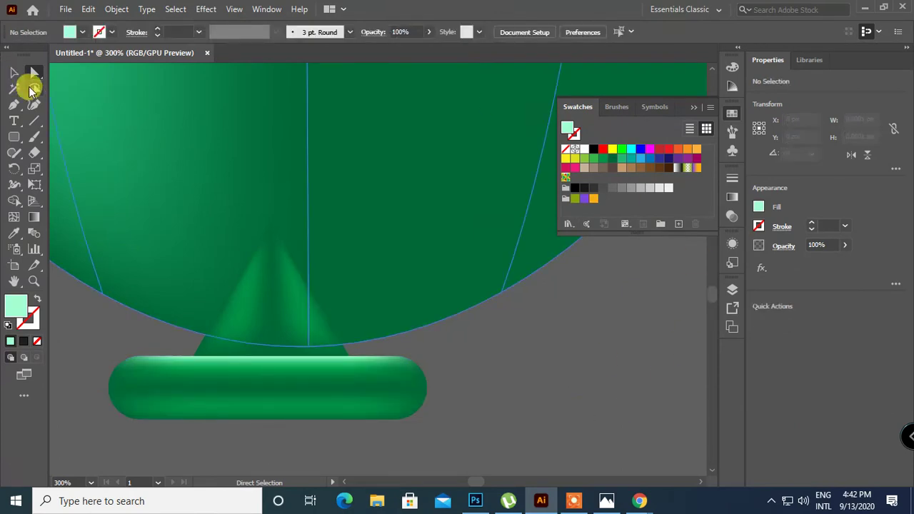
Show the three balloons beside the reference balloon picture and collapse the Swatches panel.
left_click(14, 73)
key("ctrl+0")
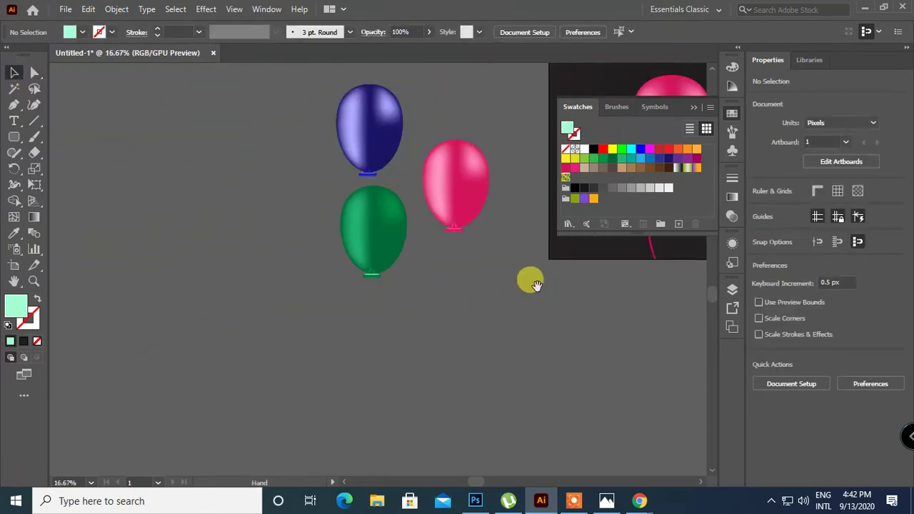
left_click_drag(531, 279, 355, 366)
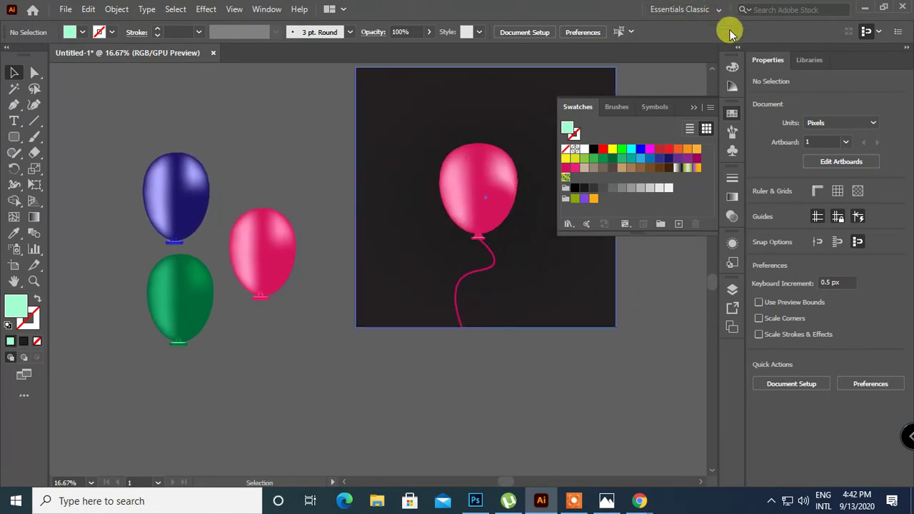
left_click(696, 101)
Switch to the Google Meet call in Chrome and stop presenting the current window.
mouse_move(638, 498)
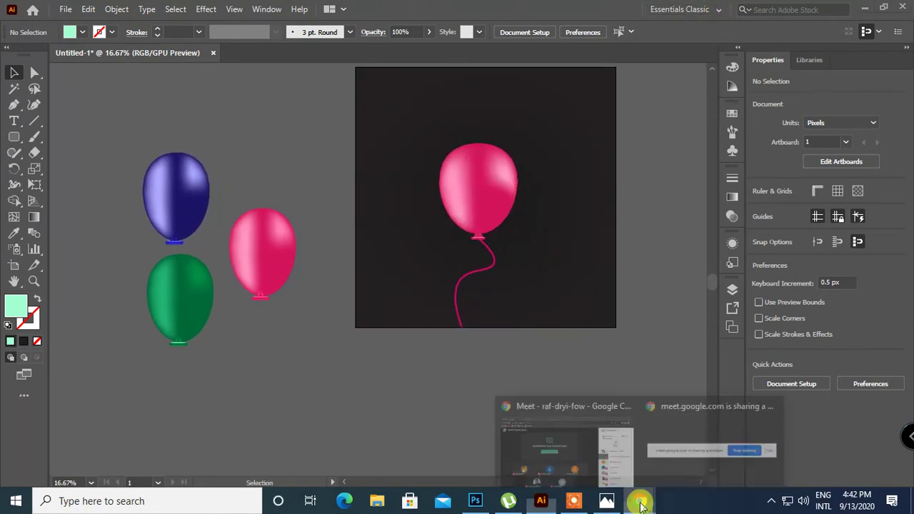
left_click(568, 425)
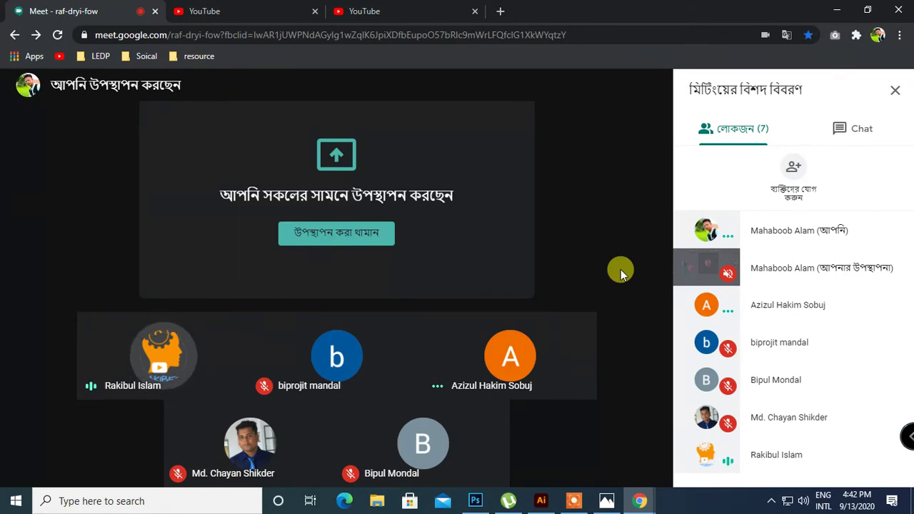
left_click(582, 458)
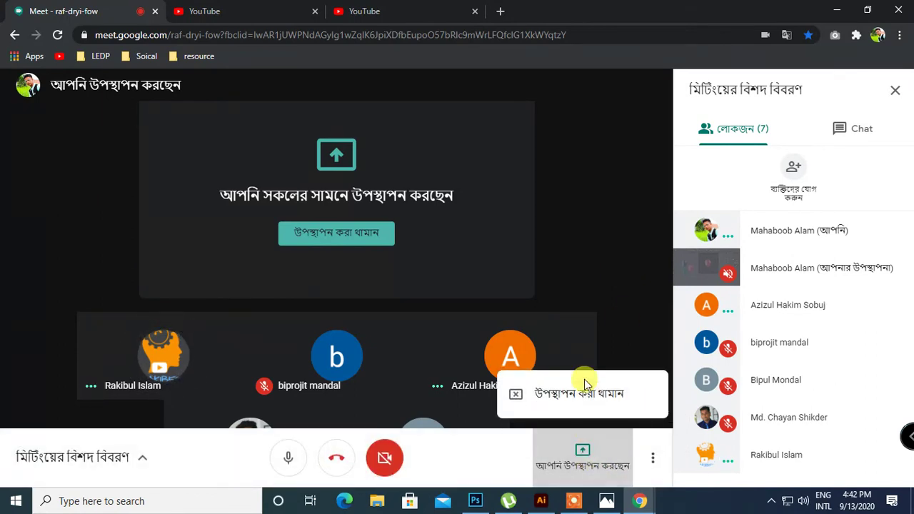
left_click(584, 391)
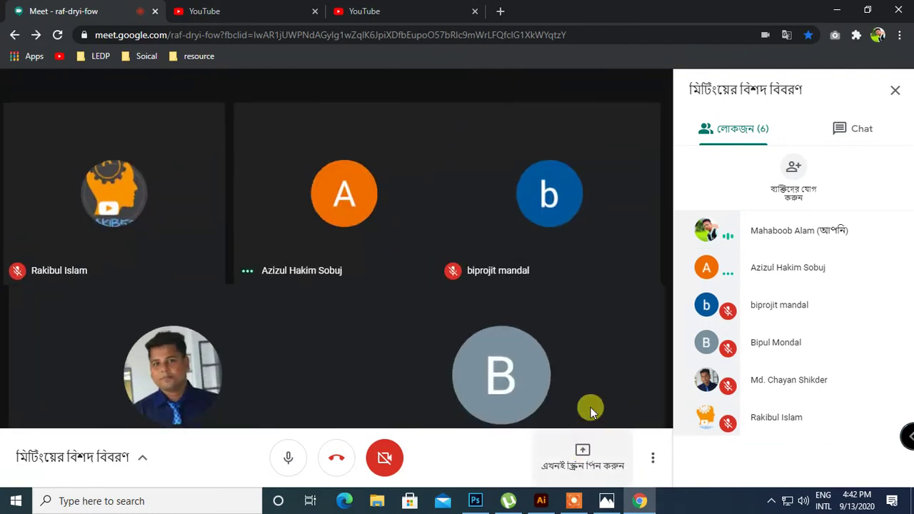
Present the Photos window with the birthday balloon card to the Google Meet call.
left_click(582, 455)
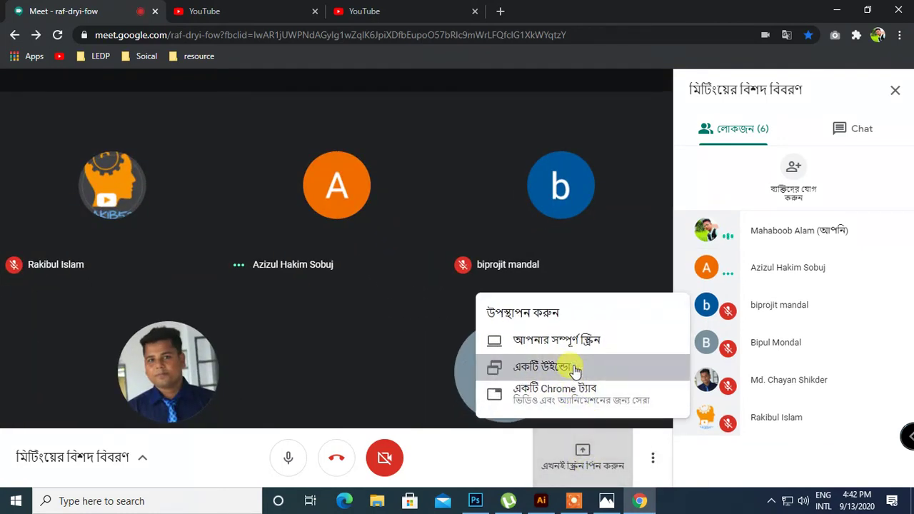
left_click(575, 370)
left_click(324, 246)
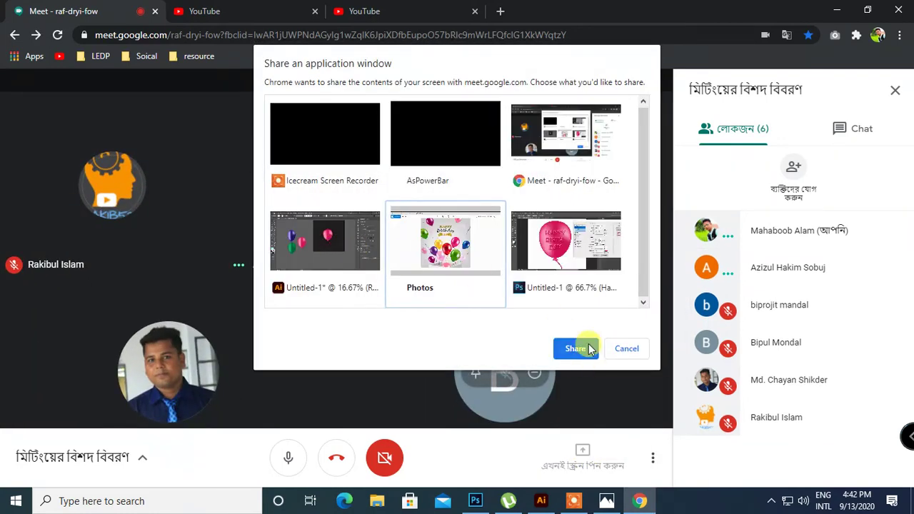
left_click(576, 348)
left_click(572, 469)
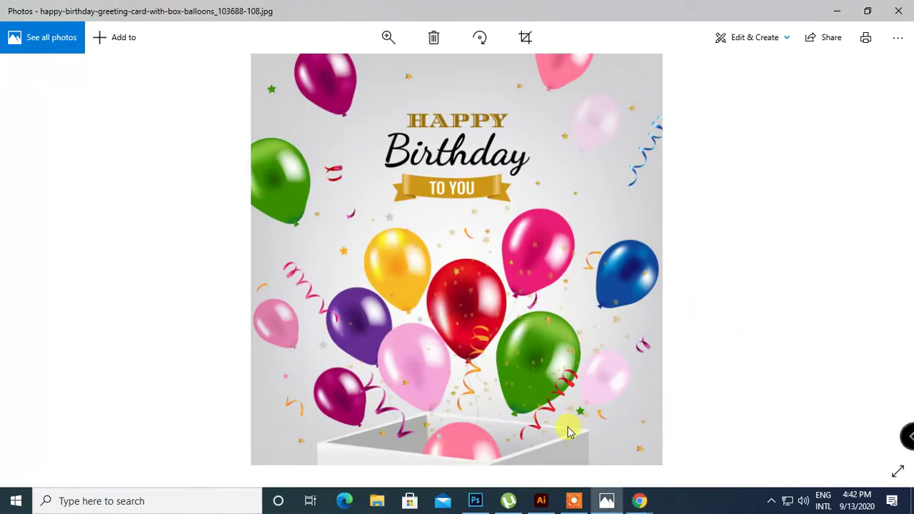
Return to the Google Meet call in Chrome and close the two YouTube tabs.
mouse_move(639, 496)
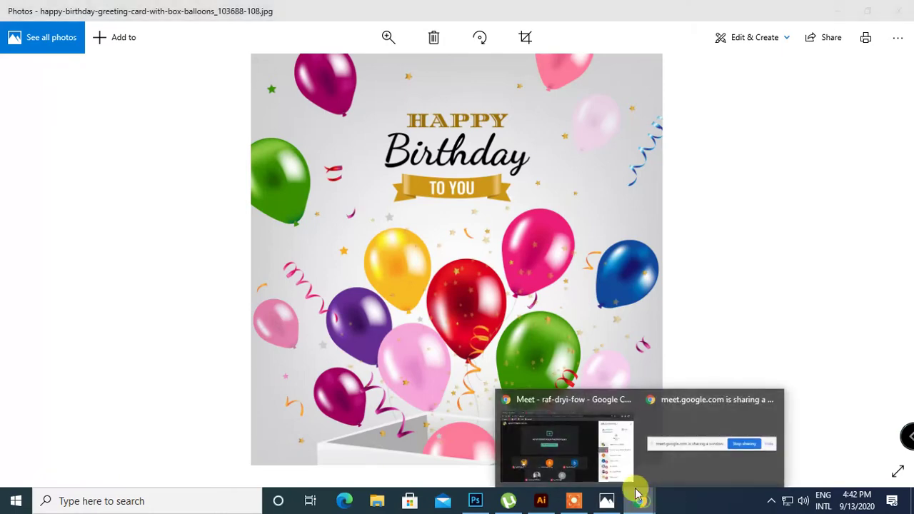
left_click(558, 427)
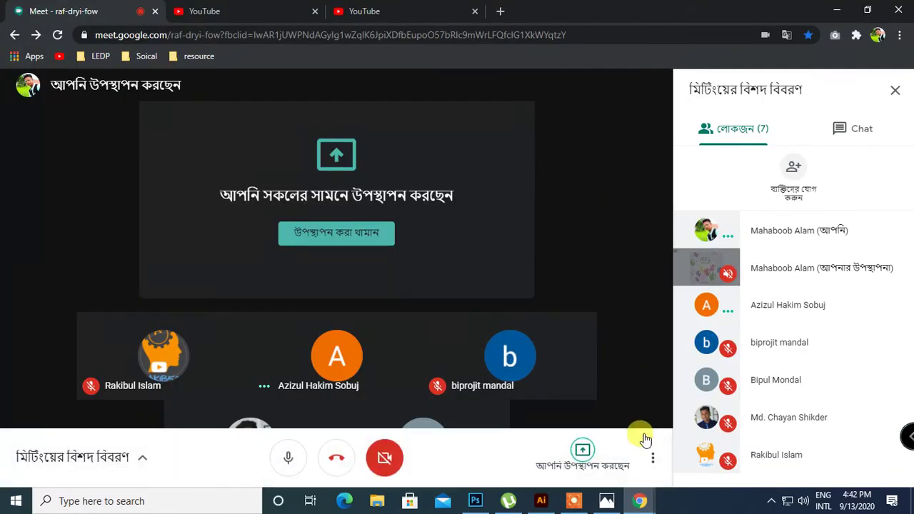
left_click(574, 502)
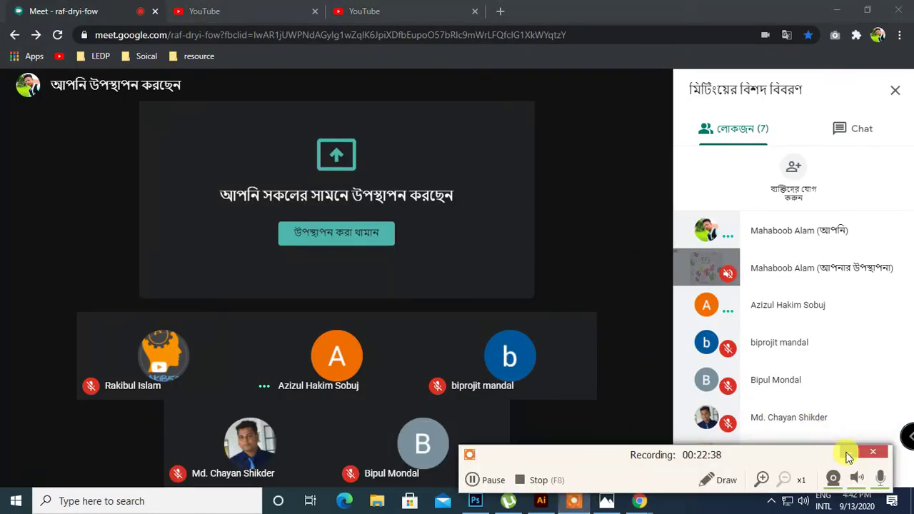
left_click(848, 453)
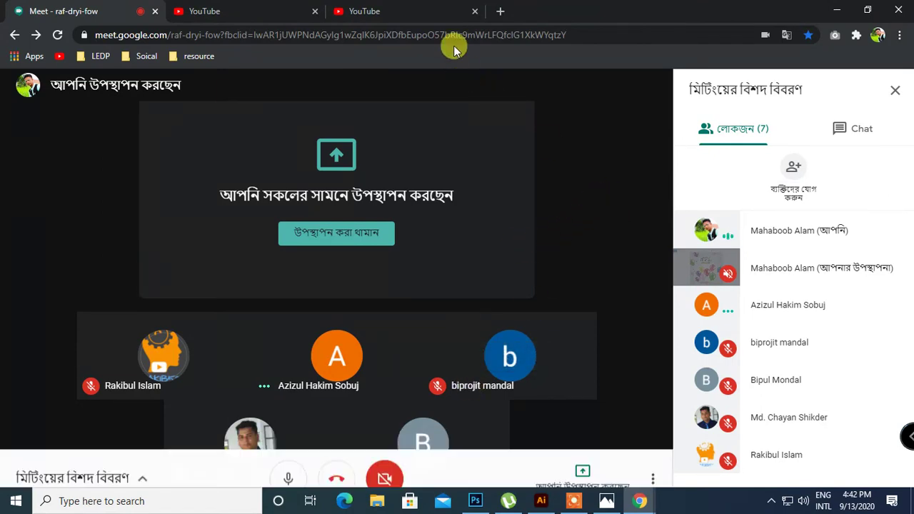
left_click(473, 13)
left_click(315, 11)
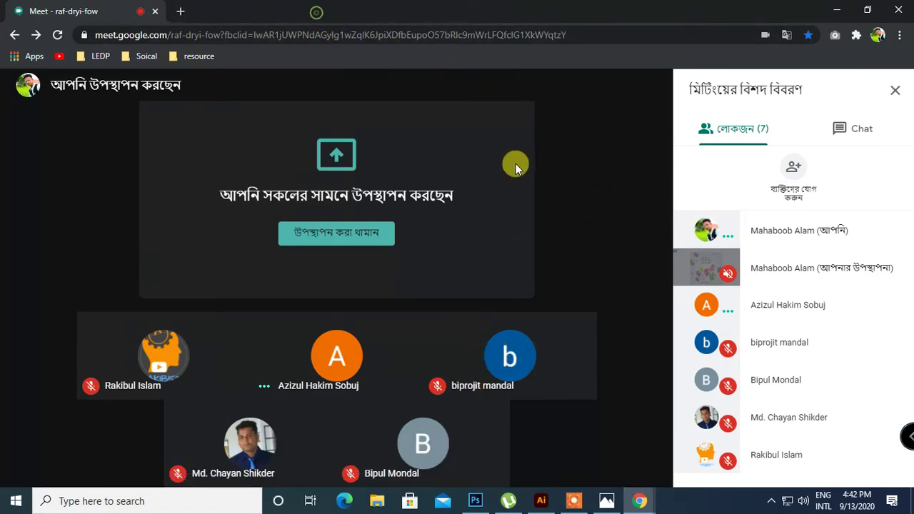